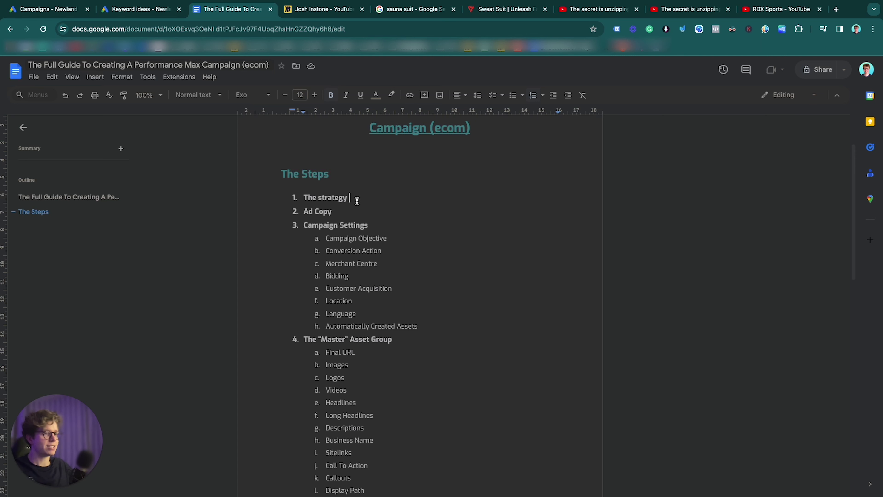
Switch to the Miro board and review the 80:20 Split heading and statement above the campaign structure diagram
{"action": "left_click", "coordinate": [333, 17]}
{"action": "scroll", "coordinate": [359, 257], "scroll_direction": "down", "scroll_amount": 5}
{"action": "triple_click", "coordinate": [391, 123]}
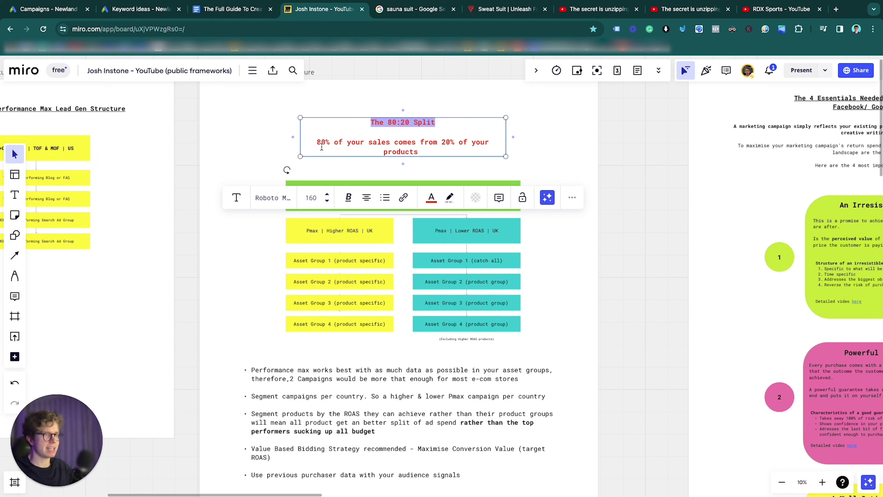
{"action": "left_click_drag", "start_coordinate": [315, 144], "coordinate": [431, 152]}
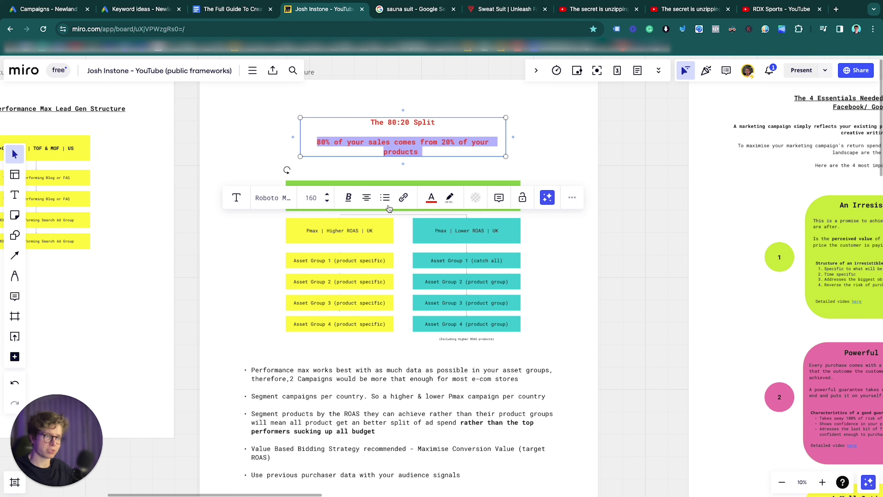
Compare the Higher ROAS and Lower ROAS UK Pmax campaigns and their asset groups in the Google ads account diagram
{"action": "scroll", "coordinate": [330, 295], "scroll_direction": "up", "scroll_amount": 5}
{"action": "left_click", "coordinate": [354, 231]}
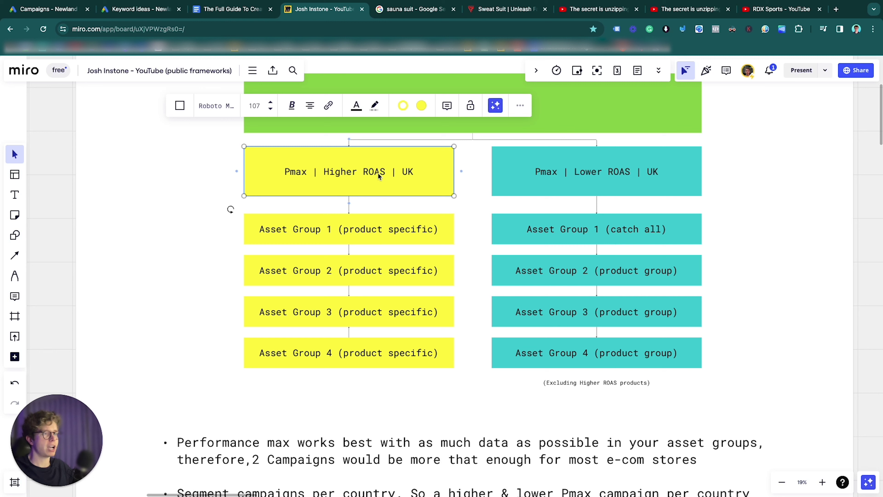
{"action": "left_click", "coordinate": [583, 178]}
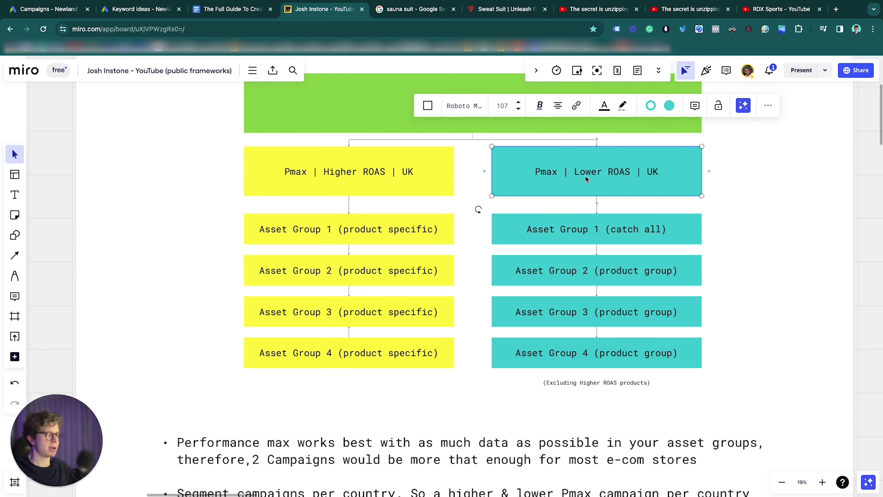
{"action": "left_click", "coordinate": [352, 178]}
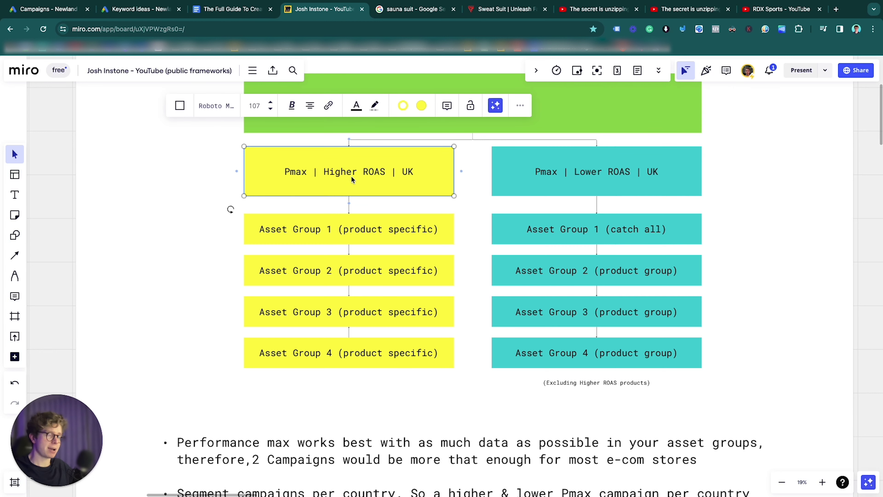
{"action": "left_click", "coordinate": [362, 229]}
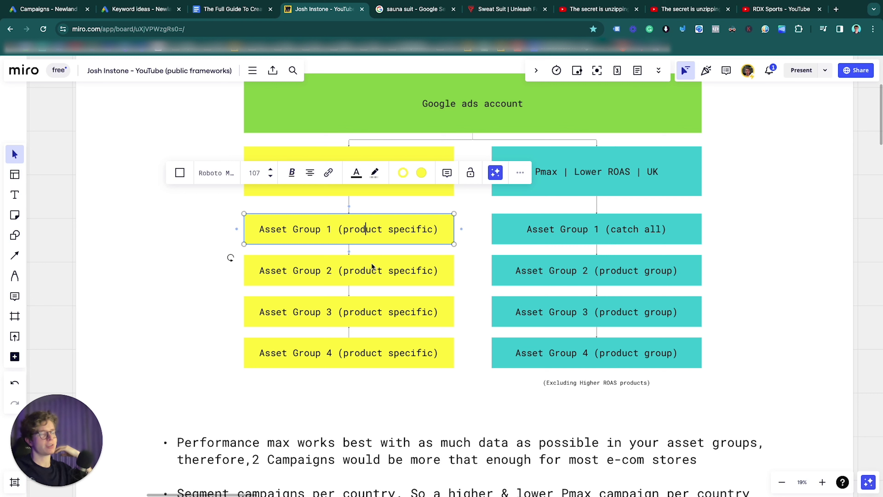
{"action": "left_click", "coordinate": [676, 172]}
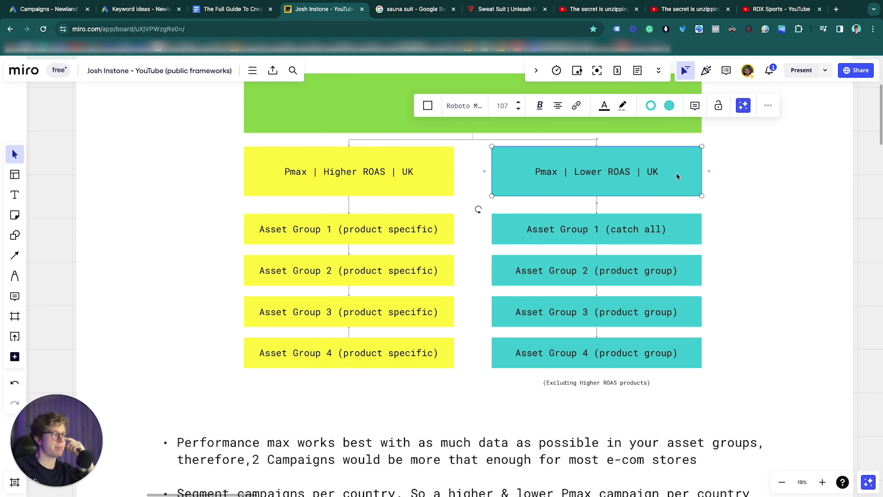
{"action": "left_click", "coordinate": [718, 265]}
{"action": "left_click", "coordinate": [646, 269]}
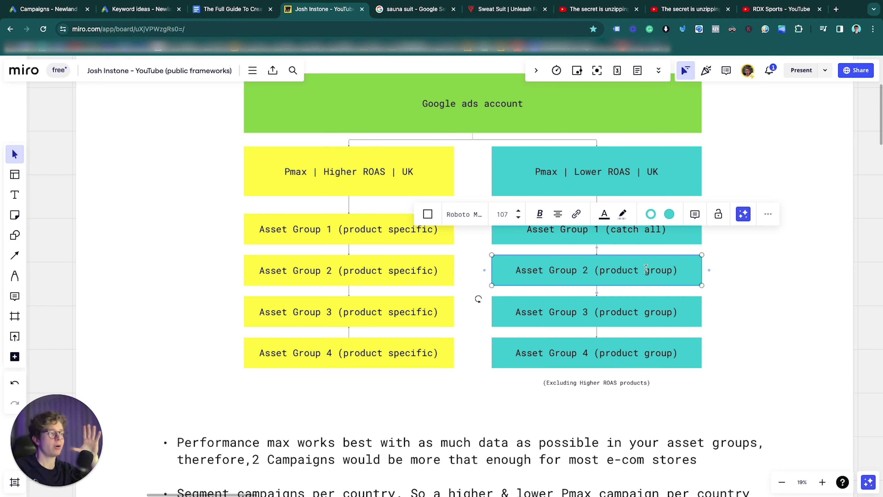
{"action": "left_click", "coordinate": [336, 265]}
{"action": "key", "text": "Escape"}
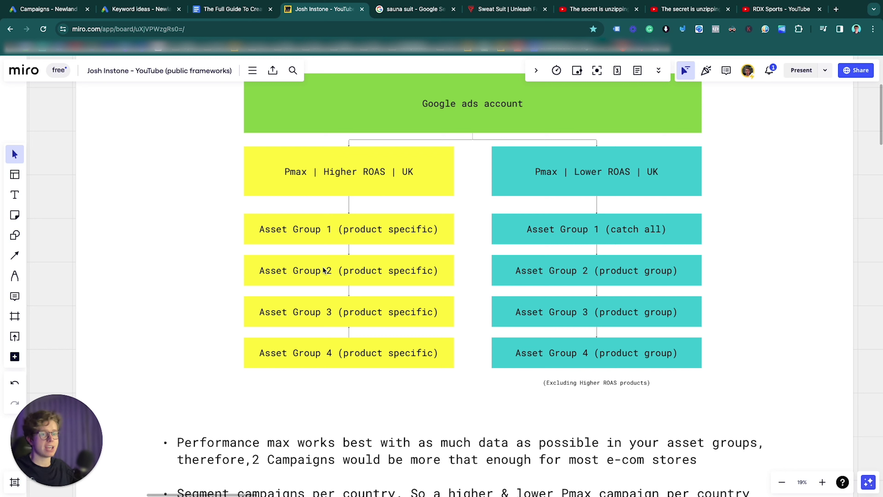
Examine the Higher ROAS campaign and its product-specific Asset Group 1 in the diagram
{"action": "scroll", "coordinate": [329, 202], "scroll_direction": "up", "scroll_amount": 1}
{"action": "left_click", "coordinate": [331, 201]}
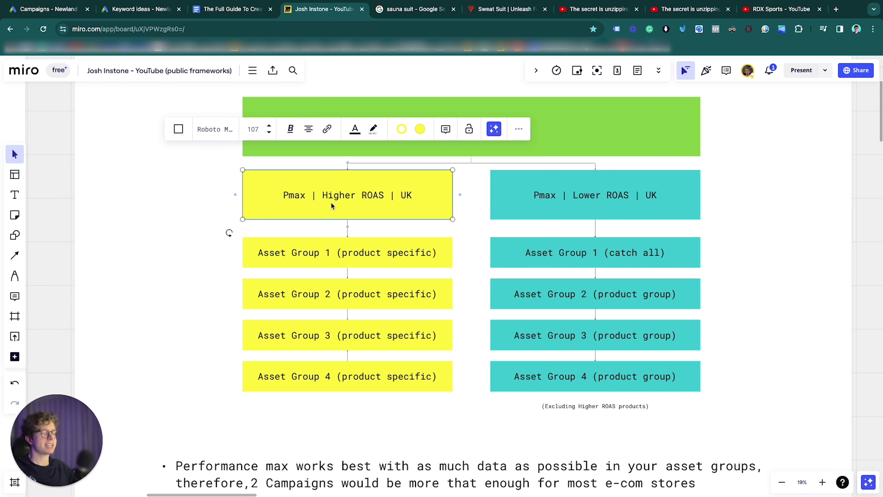
{"action": "double_click", "coordinate": [340, 253]}
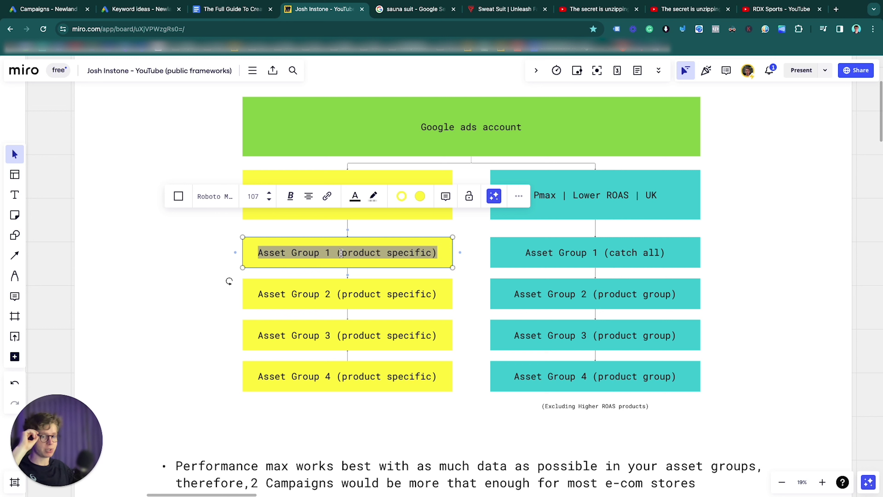
{"action": "left_click", "coordinate": [213, 262]}
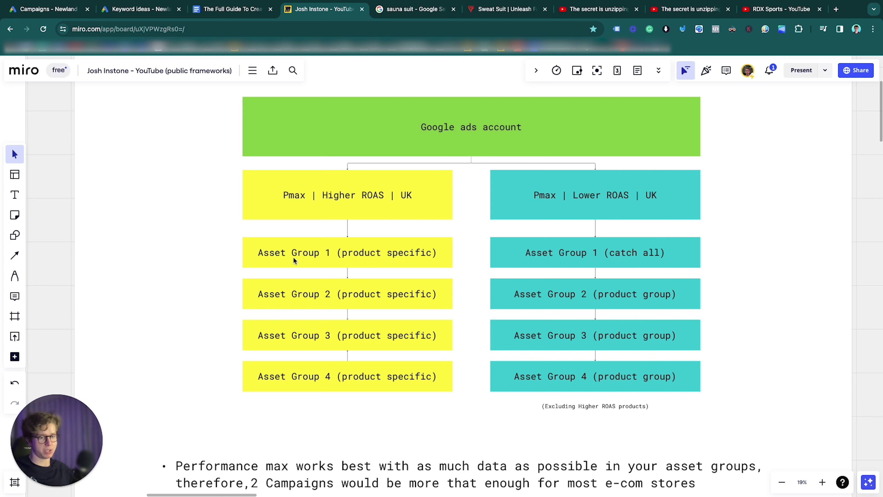
Review the sponsored sauna suit listings in the Google results and go back to the Ad Copy item in the Google Docs guide
{"action": "left_click", "coordinate": [414, 12]}
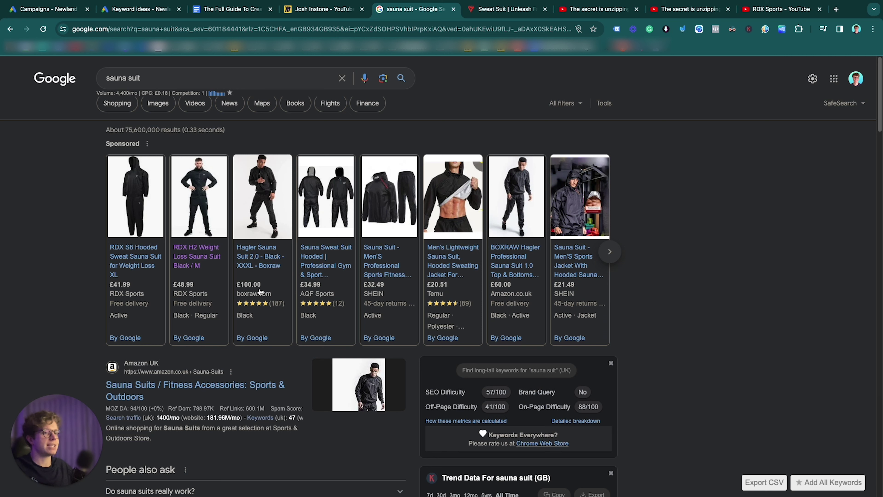
{"action": "mouse_move", "coordinate": [205, 236]}
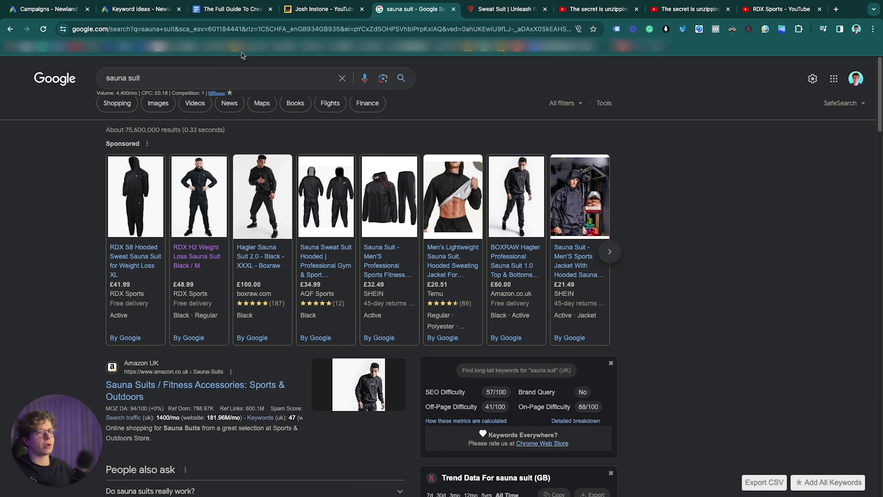
{"action": "left_click", "coordinate": [252, 11]}
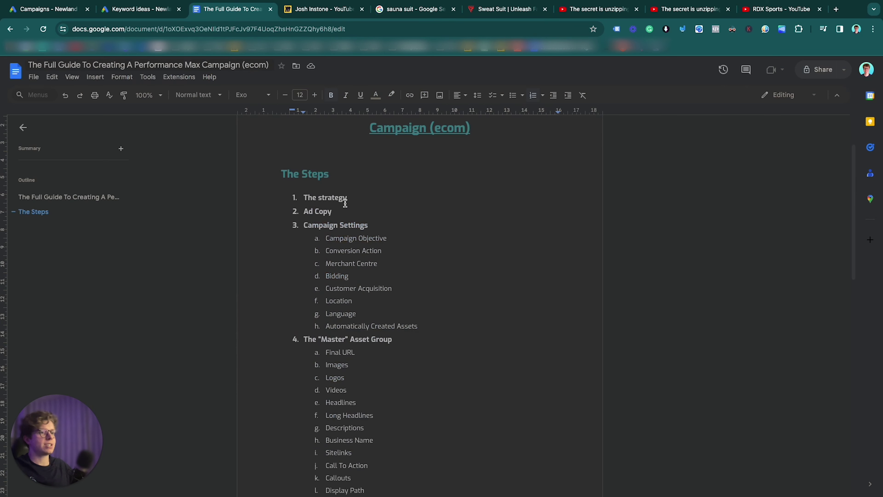
{"action": "left_click", "coordinate": [347, 210]}
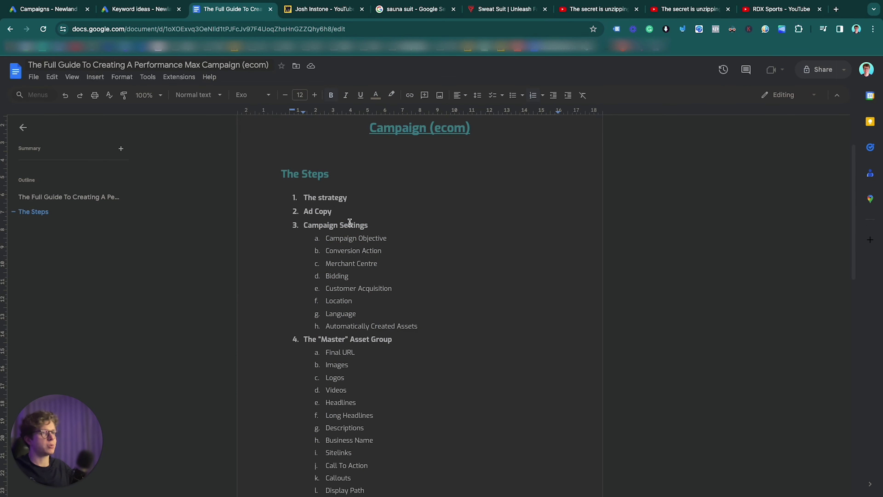
Switch to the Performance Max Ad Copy Framework spreadsheet and open the 4.1 Performance Max Ad Copy Template sheet at its first columns
{"action": "key", "text": "ctrl+Right"}
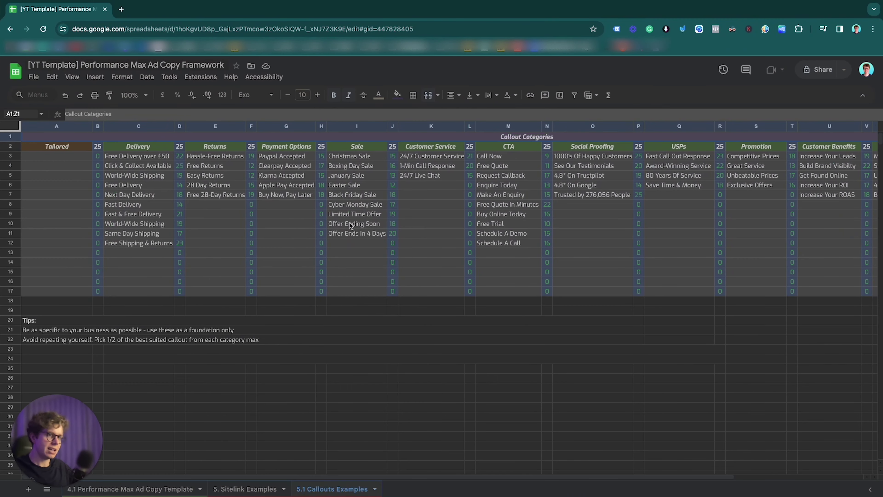
{"action": "left_click", "coordinate": [156, 489]}
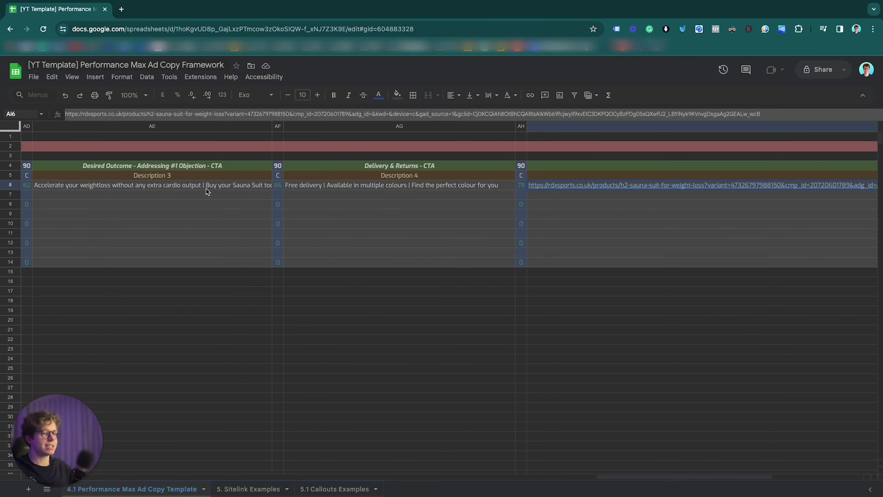
{"action": "scroll", "coordinate": [392, 286], "scroll_direction": "left", "scroll_amount": 15}
{"action": "scroll", "coordinate": [393, 286], "scroll_direction": "left", "scroll_amount": 5}
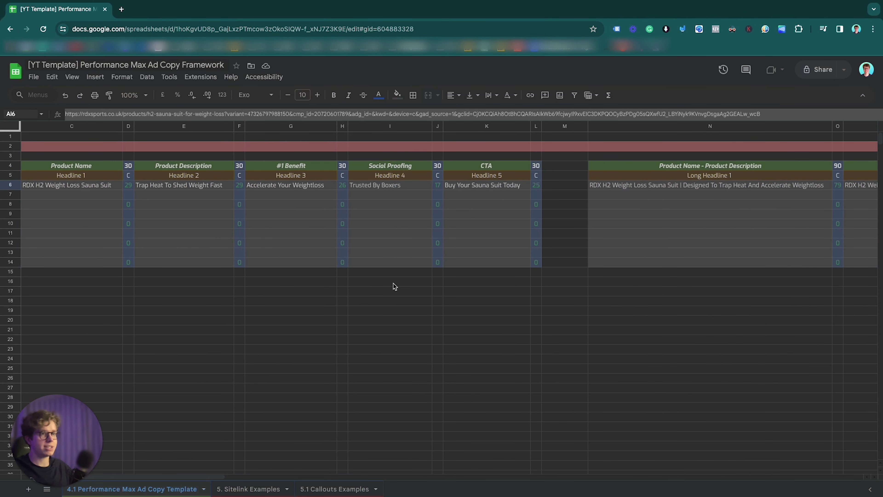
{"action": "double_click", "coordinate": [164, 65]}
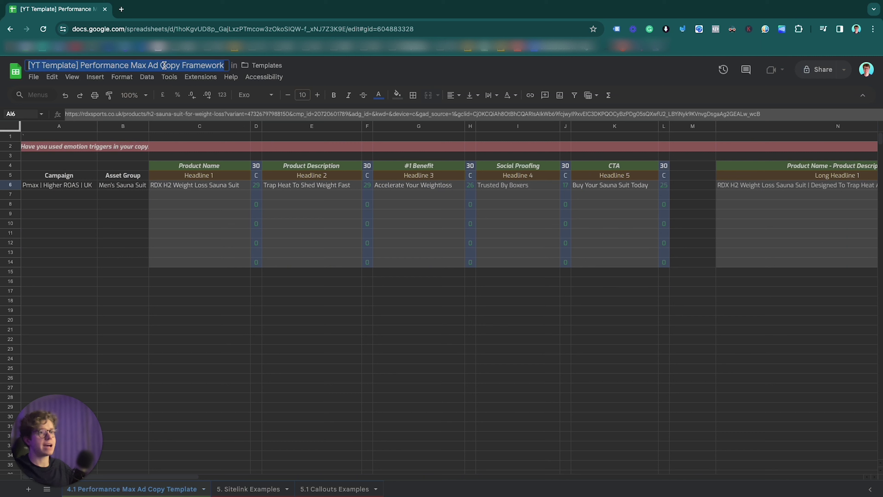
{"action": "left_click", "coordinate": [270, 275]}
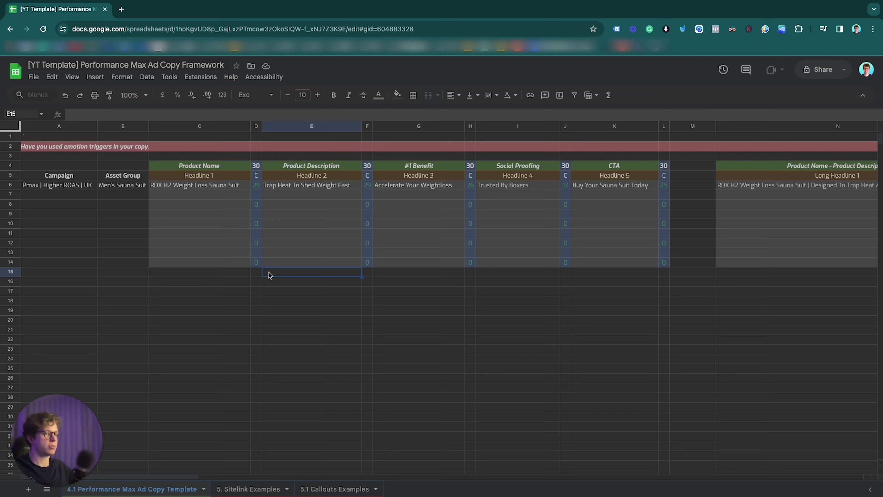
Review the headline and long headline formula headers in the ad copy template and return to the Headline 1 entry
{"action": "left_click", "coordinate": [197, 176]}
{"action": "left_click", "coordinate": [633, 168], "text": "shift"}
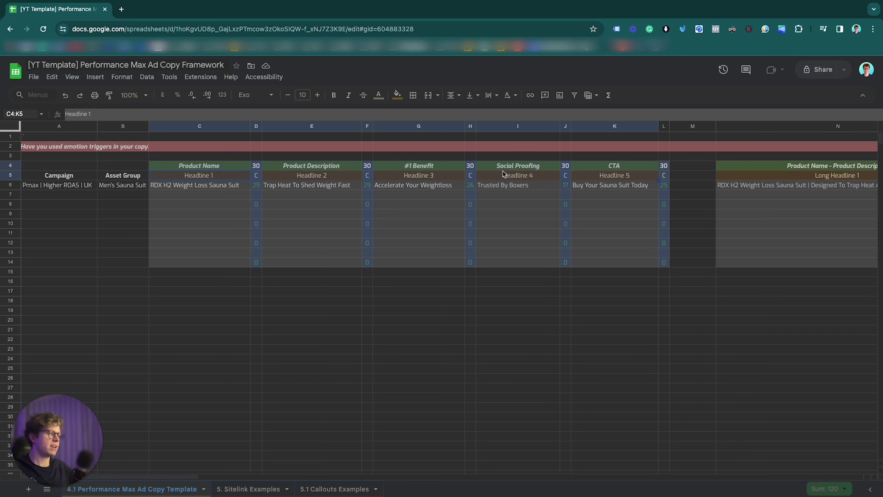
{"action": "scroll", "coordinate": [635, 254], "scroll_direction": "right", "scroll_amount": 10}
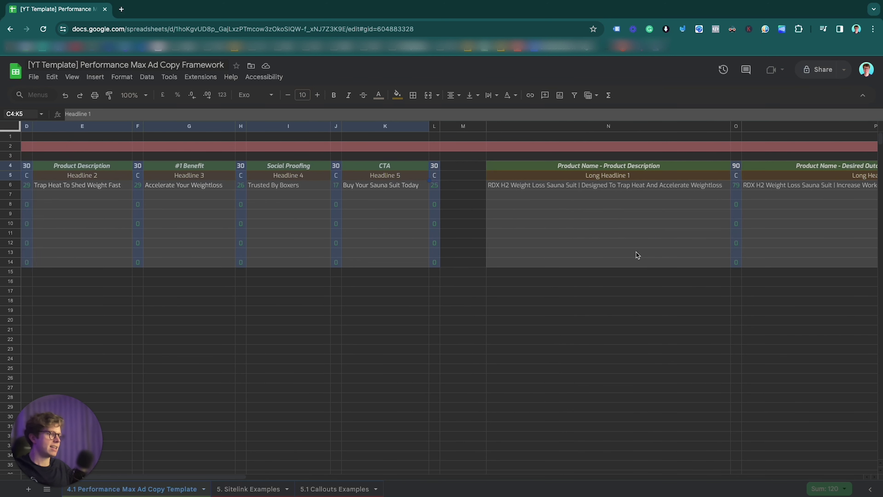
{"action": "scroll", "coordinate": [635, 255], "scroll_direction": "right", "scroll_amount": 5}
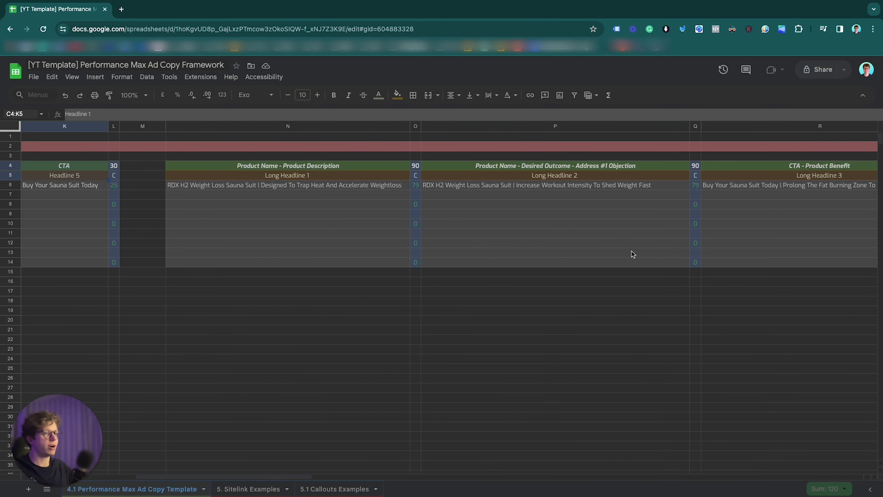
{"action": "left_click", "coordinate": [438, 167]}
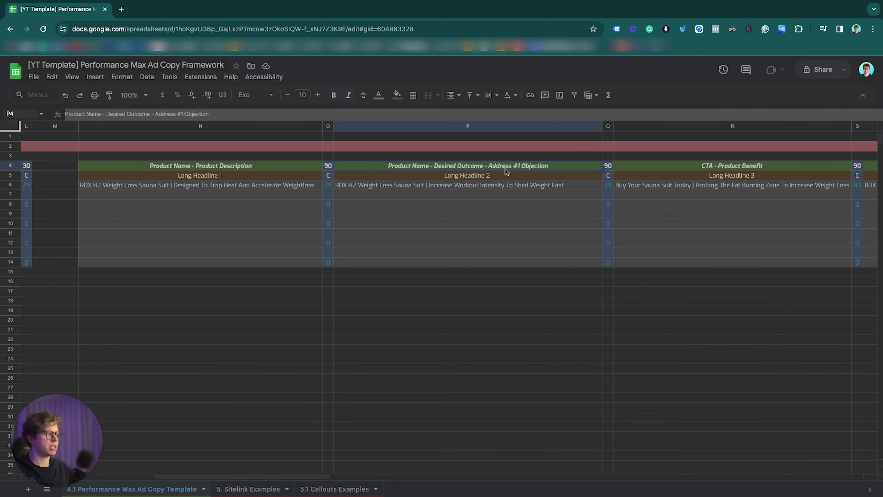
{"action": "scroll", "coordinate": [540, 243], "scroll_direction": "right", "scroll_amount": 2}
{"action": "left_click", "coordinate": [626, 167]}
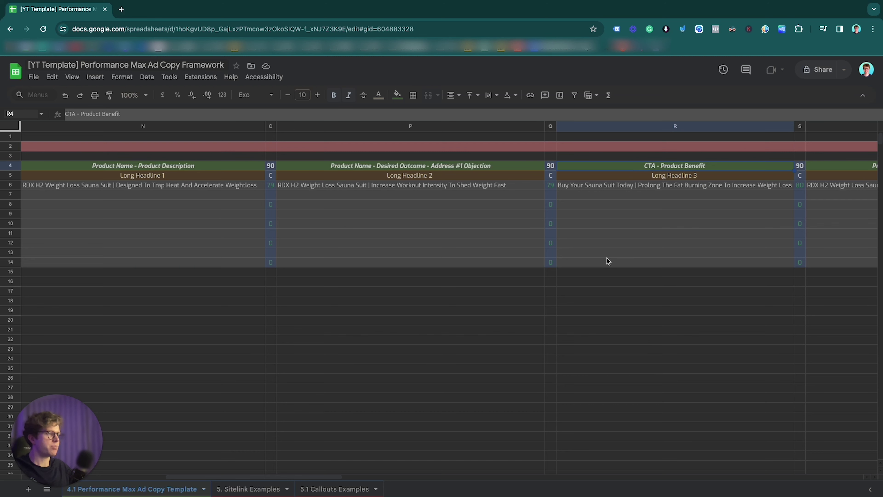
{"action": "scroll", "coordinate": [606, 260], "scroll_direction": "right", "scroll_amount": 4}
{"action": "left_click", "coordinate": [615, 169]}
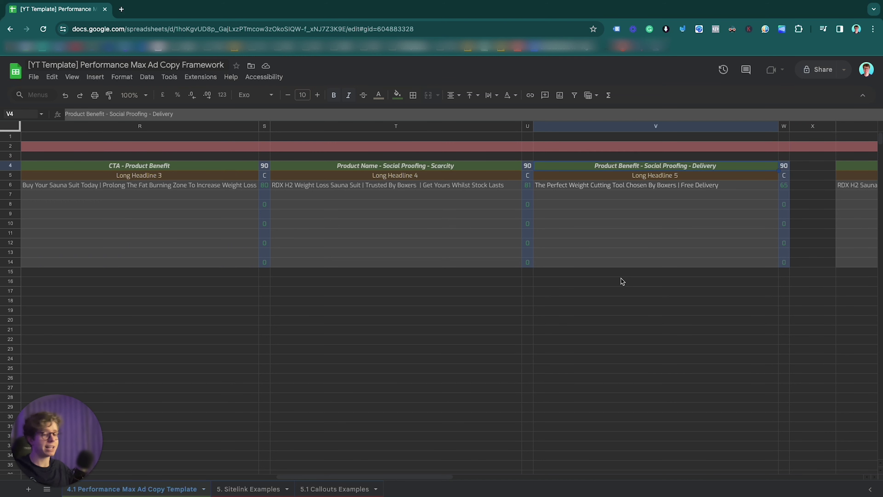
{"action": "scroll", "coordinate": [622, 281], "scroll_direction": "left", "scroll_amount": 15}
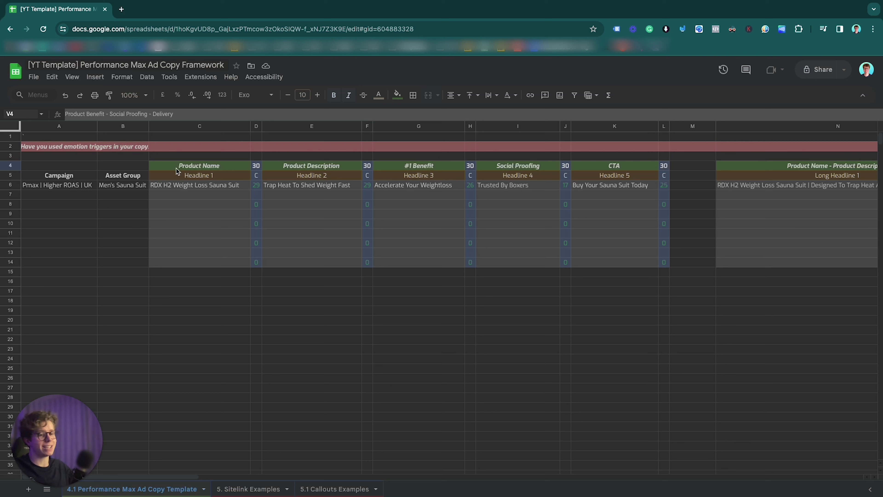
{"action": "left_click", "coordinate": [187, 187]}
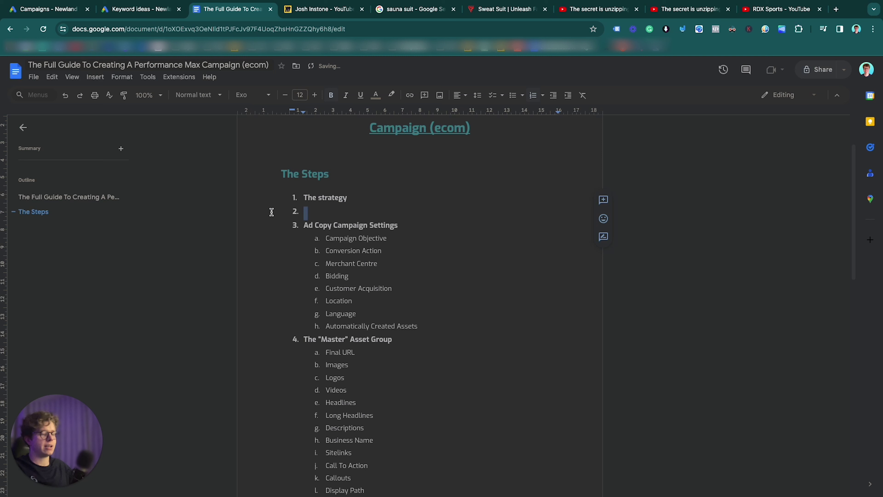
Undo the accidental move of the Ad Copy text in the Google Docs guide and go to the Campaign Settings item
{"action": "key", "text": "ctrl+z"}
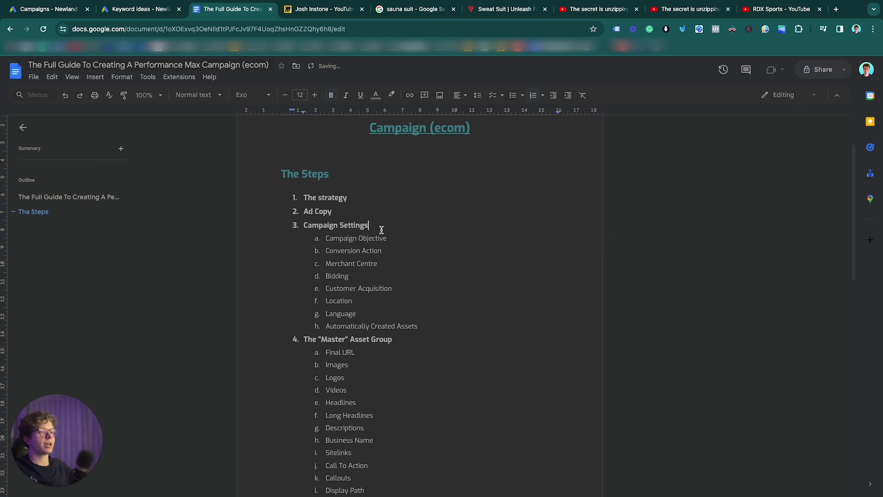
{"action": "left_click_drag", "start_coordinate": [395, 227], "coordinate": [278, 225]}
{"action": "double_click", "coordinate": [446, 228]}
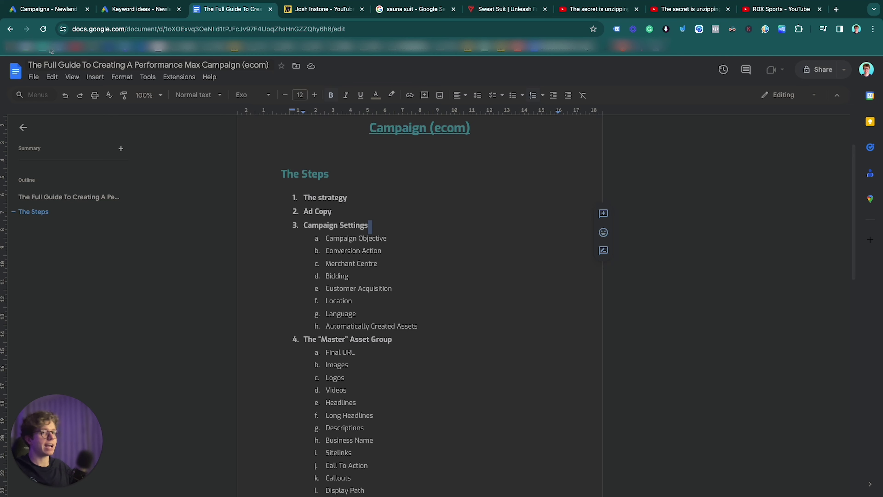
Switch to Google Ads and start a new campaign with the Sales objective
{"action": "left_click", "coordinate": [48, 9]}
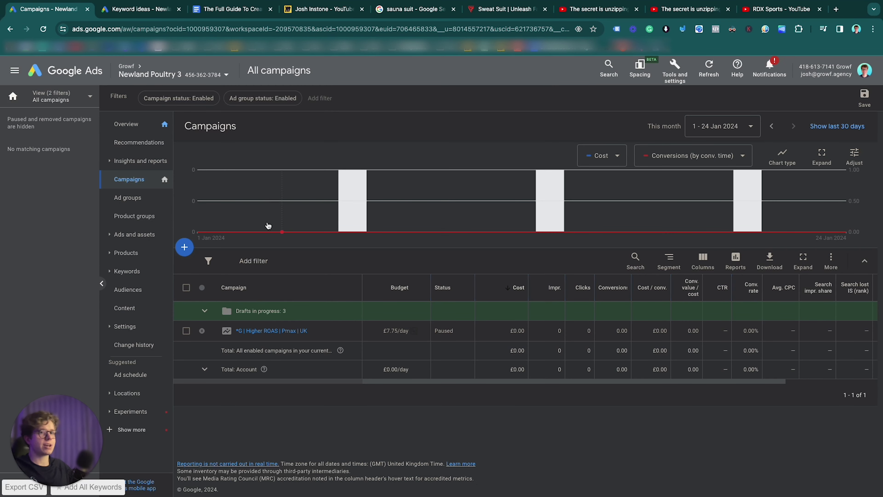
{"action": "left_click", "coordinate": [185, 247]}
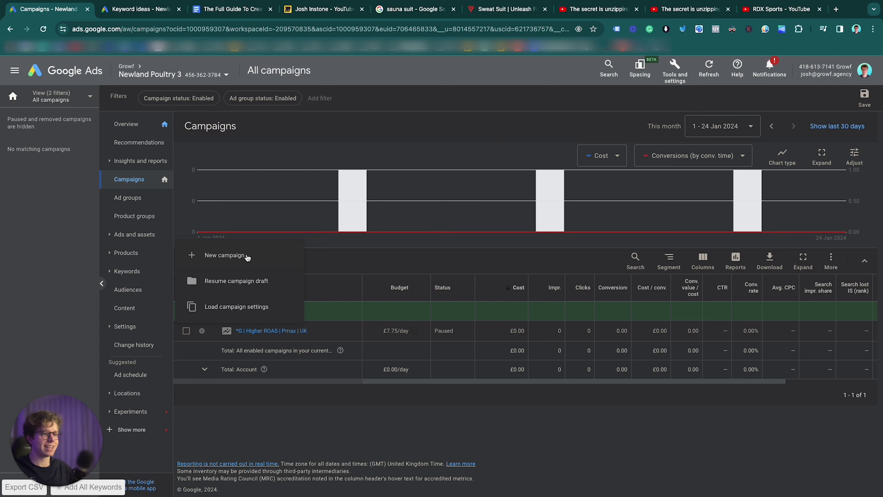
{"action": "left_click", "coordinate": [224, 256]}
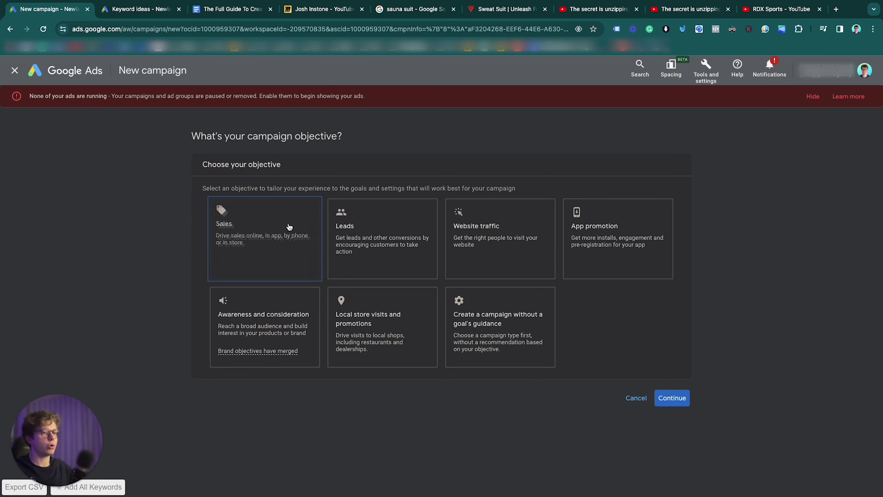
{"action": "left_click", "coordinate": [279, 231]}
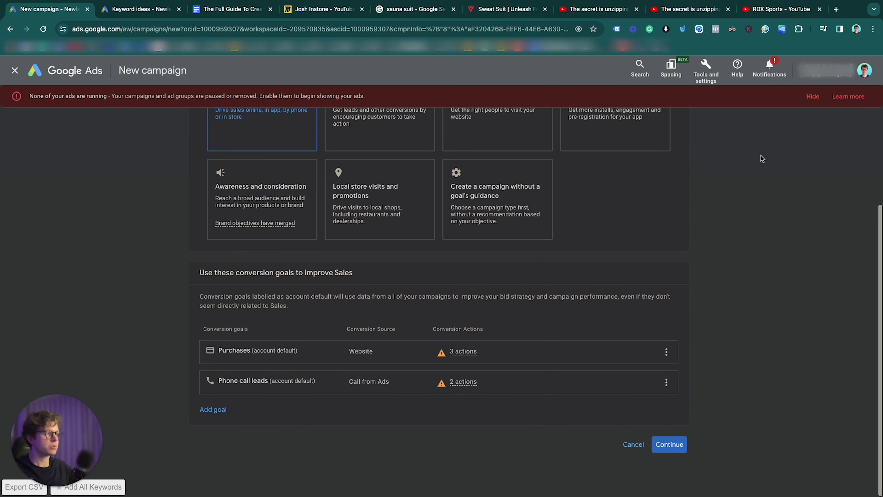
Dismiss the account alert and remove the Phone call leads goal from the campaign's conversion goals
{"action": "left_click", "coordinate": [812, 97]}
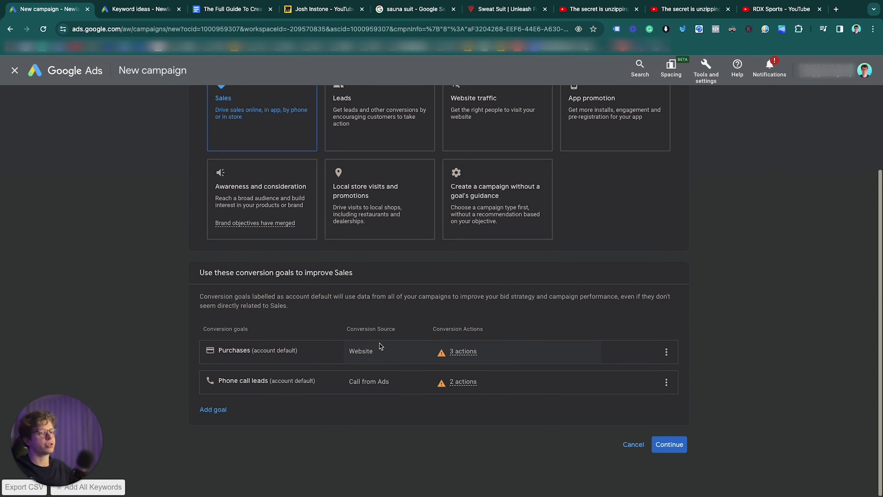
{"action": "left_click", "coordinate": [666, 382]}
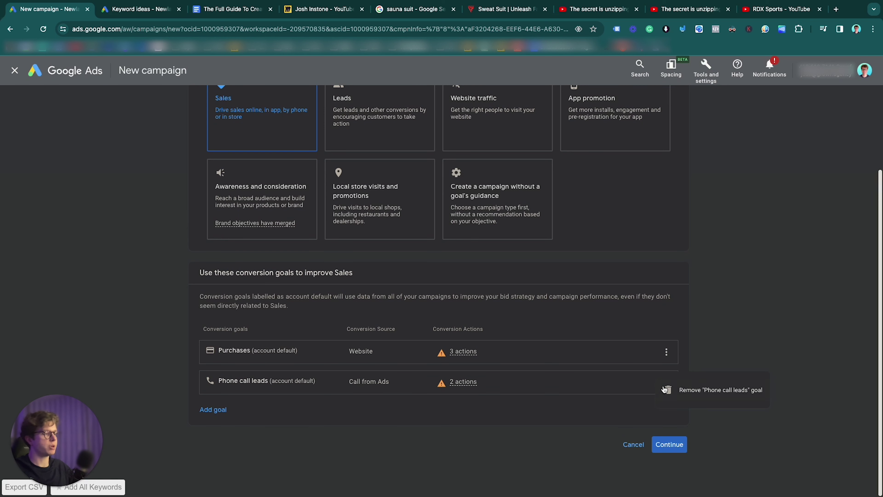
{"action": "left_click", "coordinate": [680, 389]}
{"action": "left_click", "coordinate": [528, 307]}
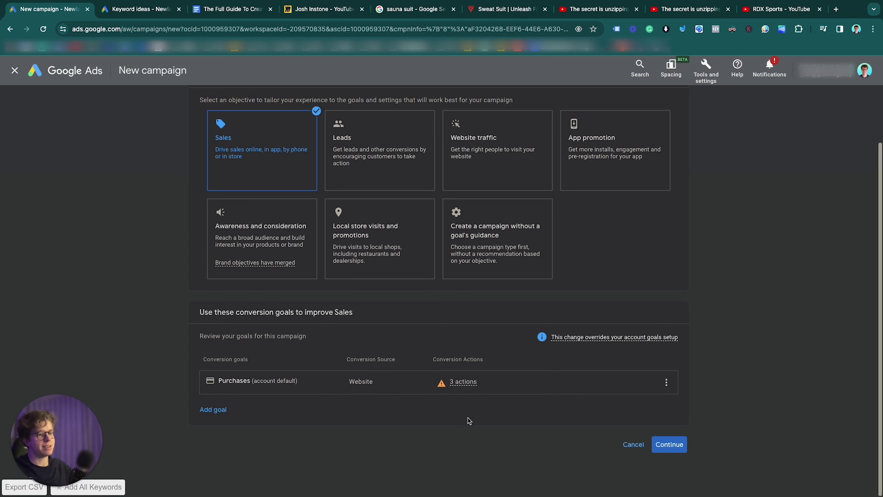
Continue to the campaign types and choose Performance Max
{"action": "left_click", "coordinate": [668, 445]}
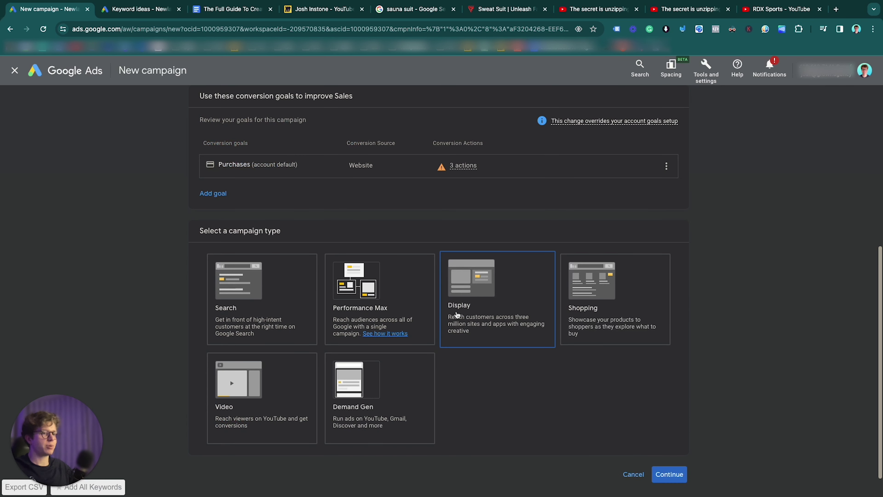
{"action": "left_click", "coordinate": [460, 318]}
{"action": "left_click", "coordinate": [380, 290]}
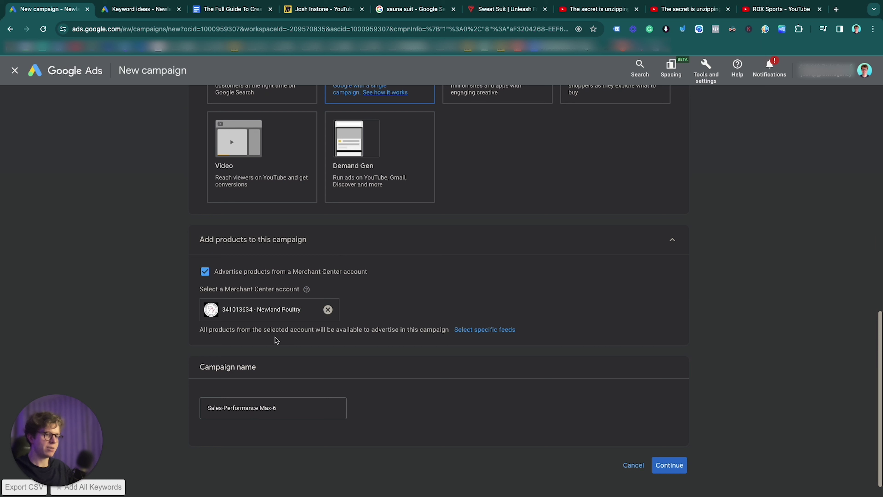
Name the campaign "*G | Higher | Pmax | UK"
{"action": "triple_click", "coordinate": [278, 407]}
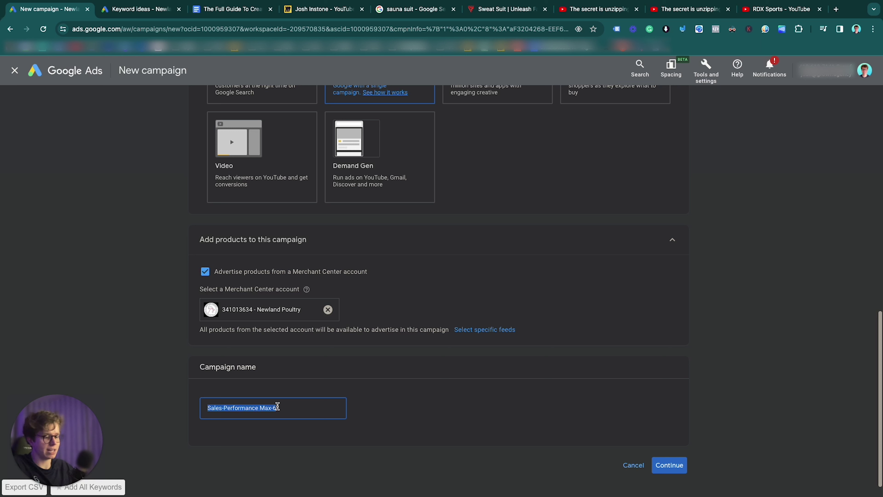
{"action": "type", "text": "*G"}
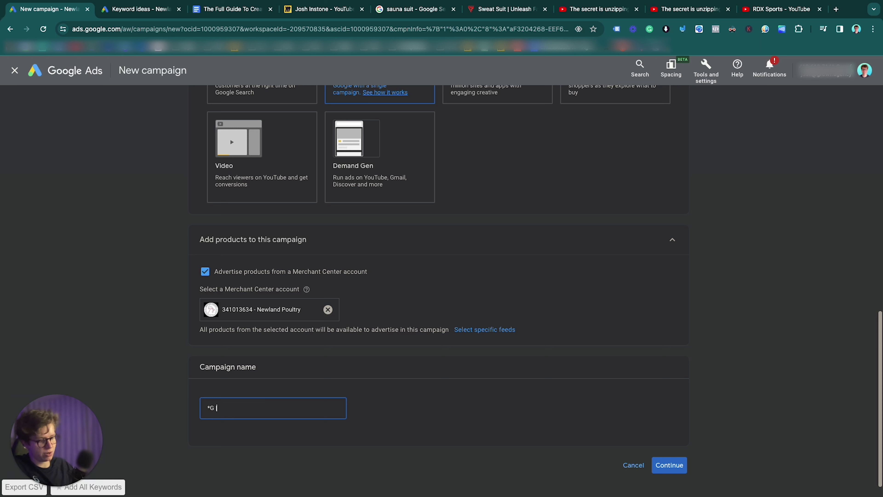
{"action": "type", "text": " | Hihge"}
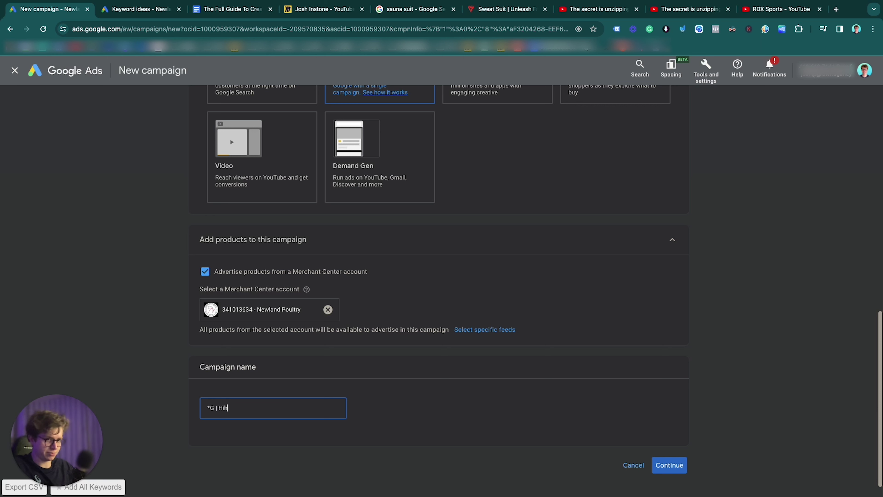
{"action": "key", "text": "BackSpace"}
{"action": "key", "text": "BackSpace"}
{"action": "key", "text": "BackSpace"}
{"action": "type", "text": "g"}
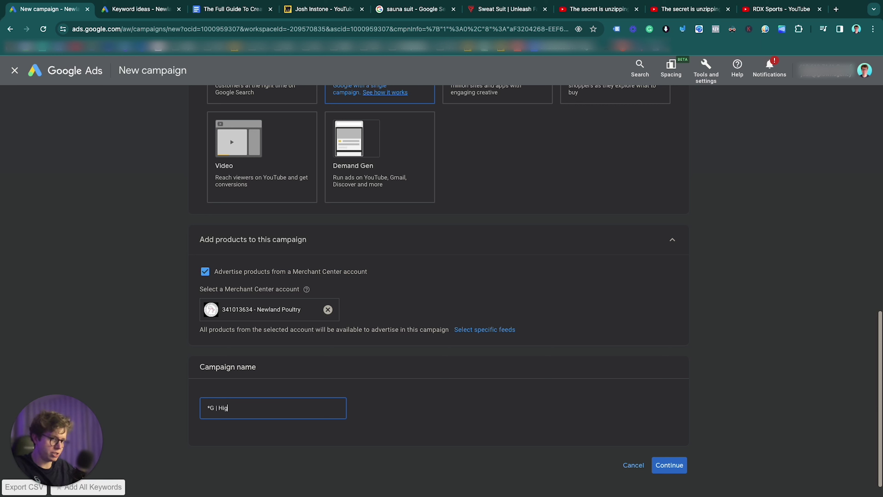
{"action": "type", "text": "her"}
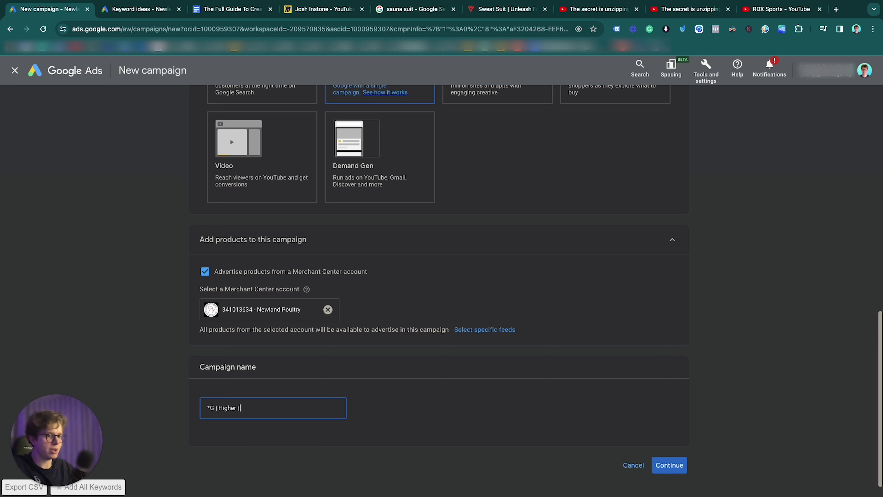
{"action": "type", "text": " | Pmax"}
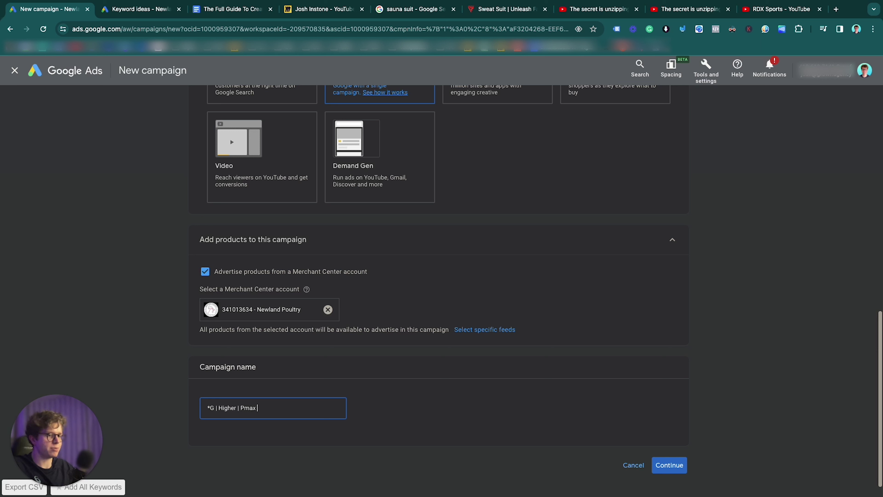
{"action": "type", "text": " | "}
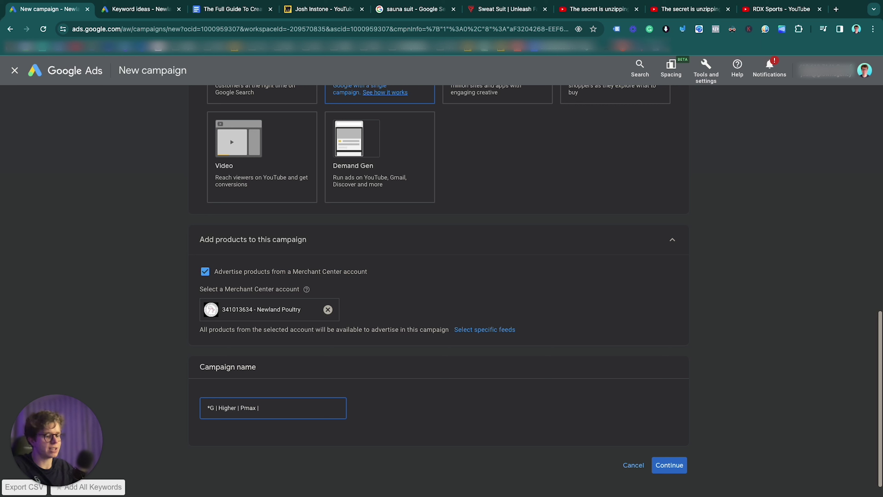
{"action": "type", "text": "UK"}
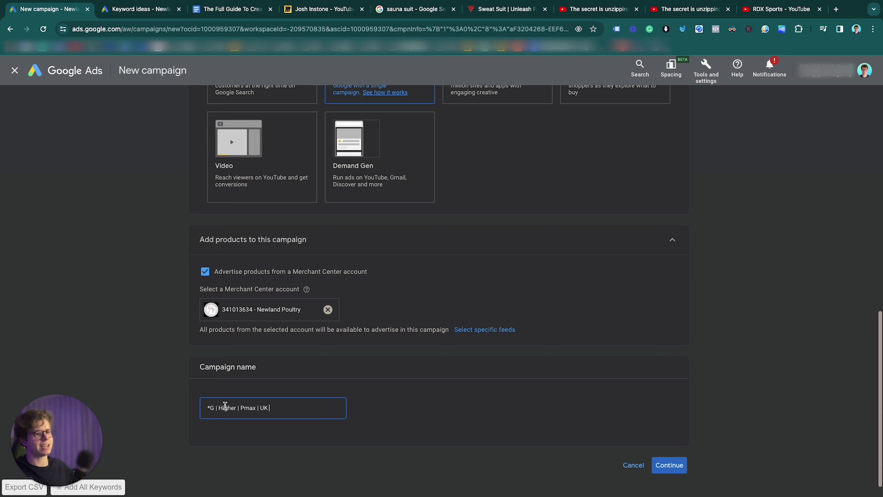
Insert "ROAS" after "Higher" in the campaign name and continue with a new campaign instead of a saved draft
{"action": "left_click", "coordinate": [237, 410]}
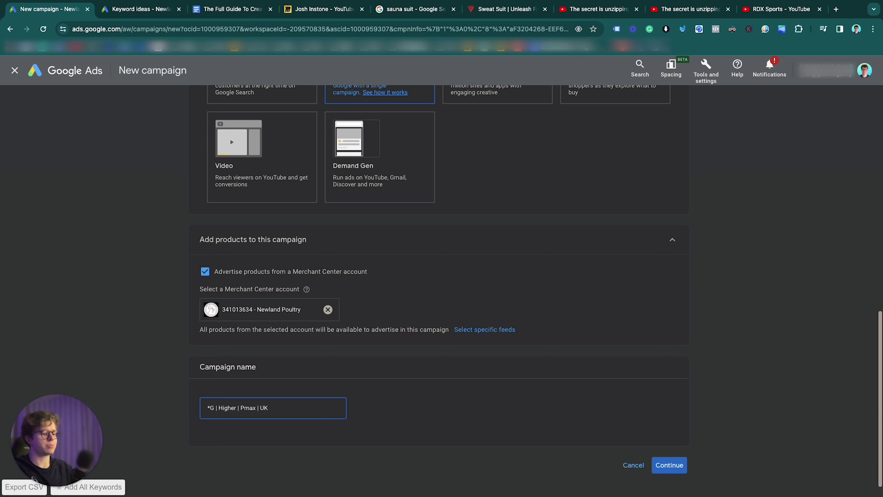
{"action": "type", "text": "ROAS"}
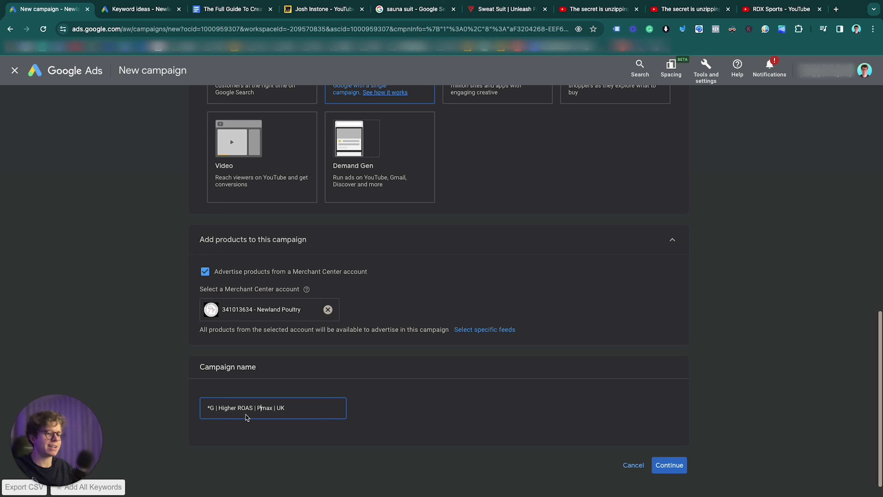
{"action": "left_click", "coordinate": [267, 417]}
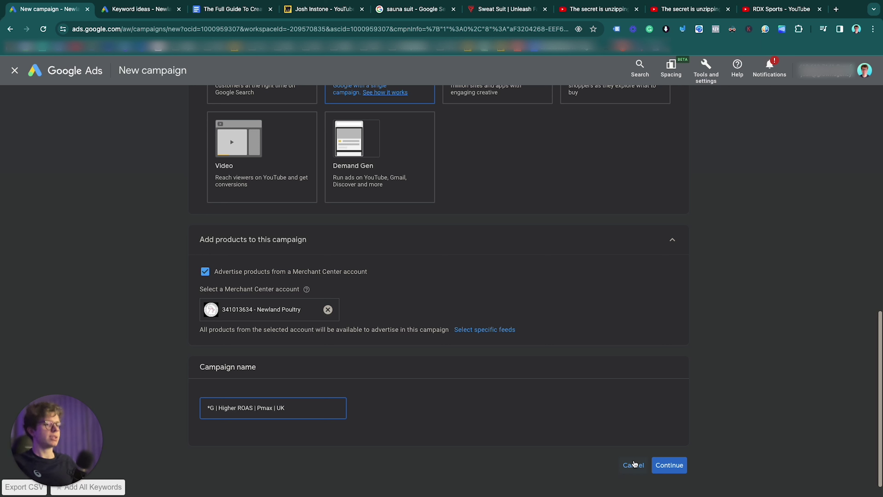
{"action": "left_click", "coordinate": [670, 465]}
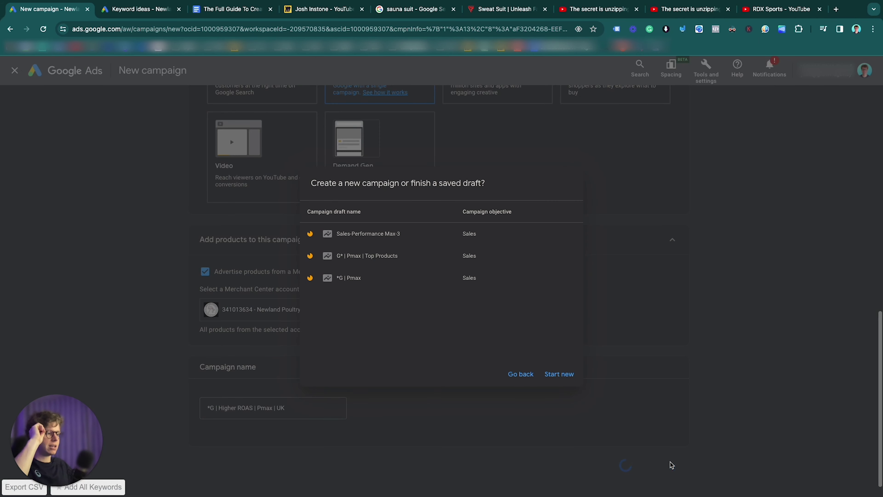
{"action": "left_click", "coordinate": [559, 372]}
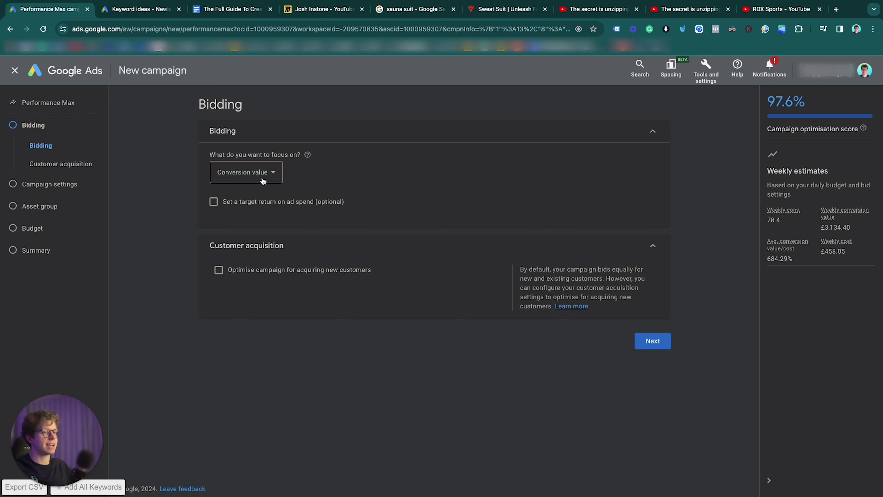
Try the optional target return on ad spend setting for conversion value bidding, and collapse and reopen the Customer acquisition section
{"action": "left_click", "coordinate": [268, 201]}
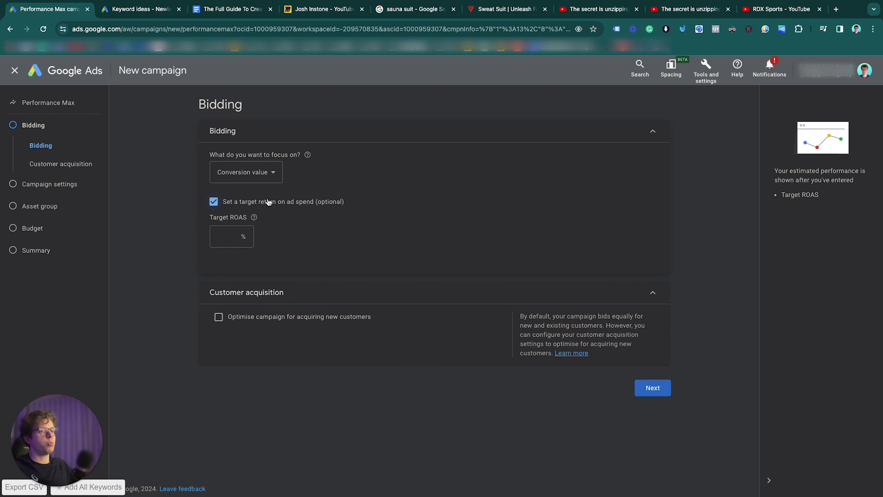
{"action": "left_click", "coordinate": [326, 209]}
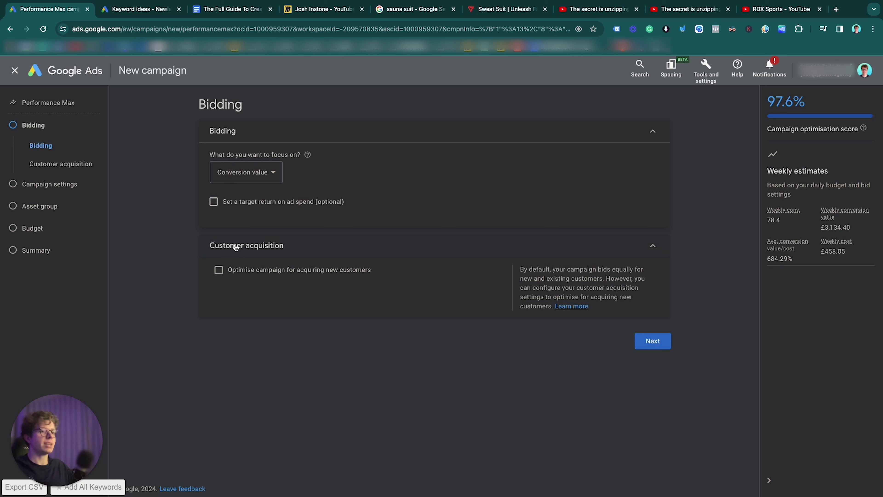
{"action": "triple_click", "coordinate": [284, 250]}
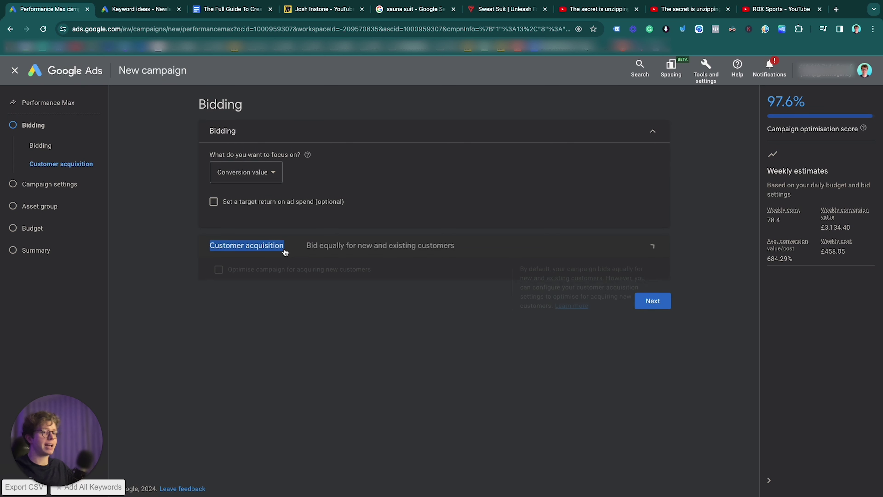
{"action": "left_click", "coordinate": [299, 251]}
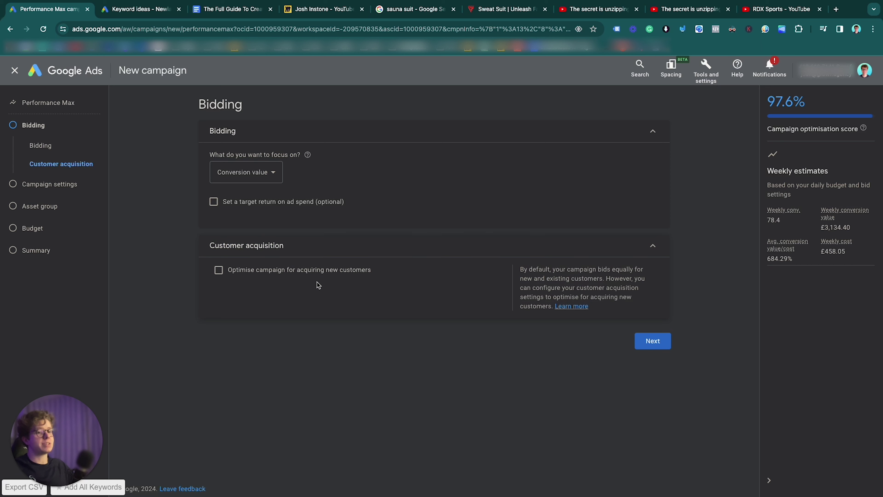
Try optimising the campaign for new customers, comparing the options to bid higher for them and to bid only for them
{"action": "left_click", "coordinate": [282, 277]}
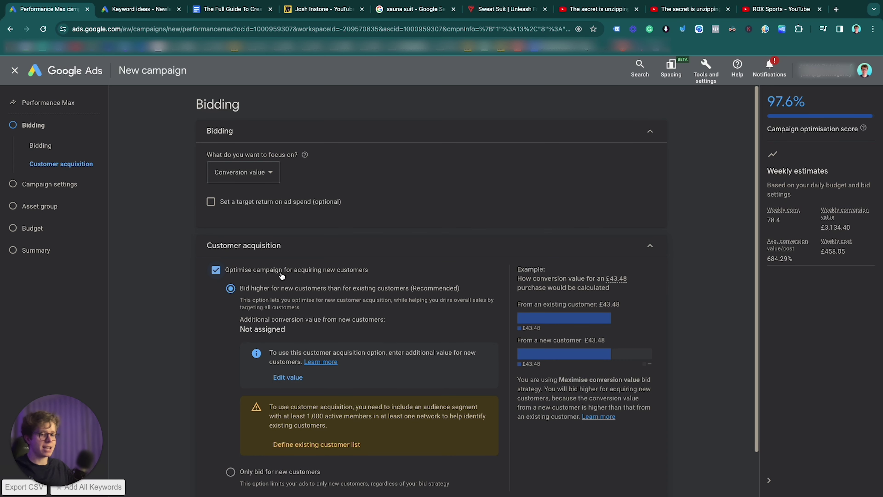
{"action": "scroll", "coordinate": [282, 276], "scroll_direction": "down", "scroll_amount": 1}
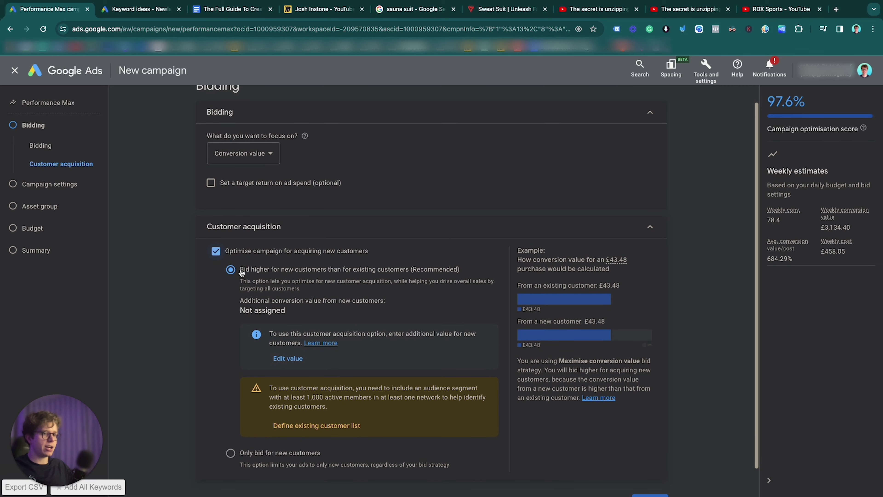
{"action": "left_click_drag", "start_coordinate": [241, 271], "coordinate": [469, 276]}
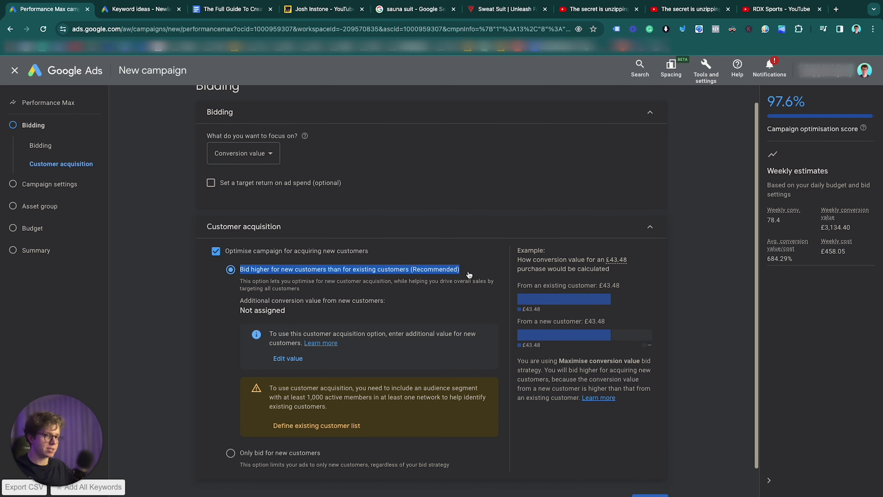
{"action": "left_click", "coordinate": [238, 457]}
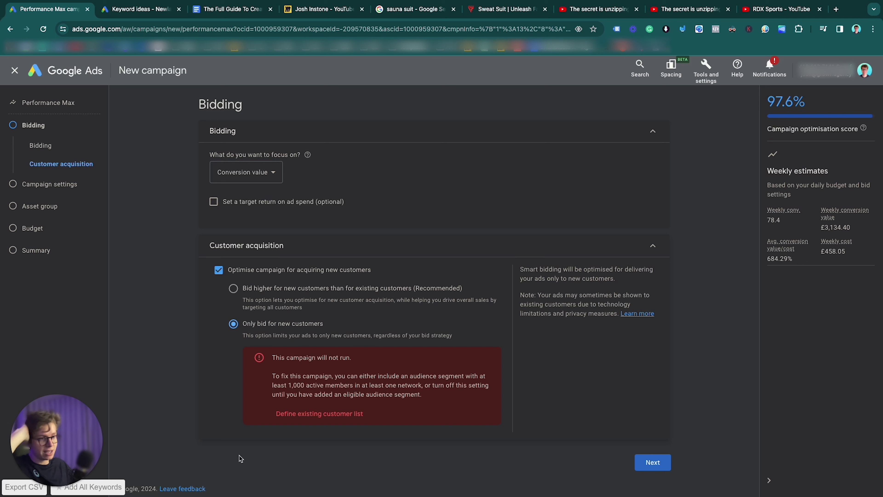
{"action": "left_click", "coordinate": [232, 291]}
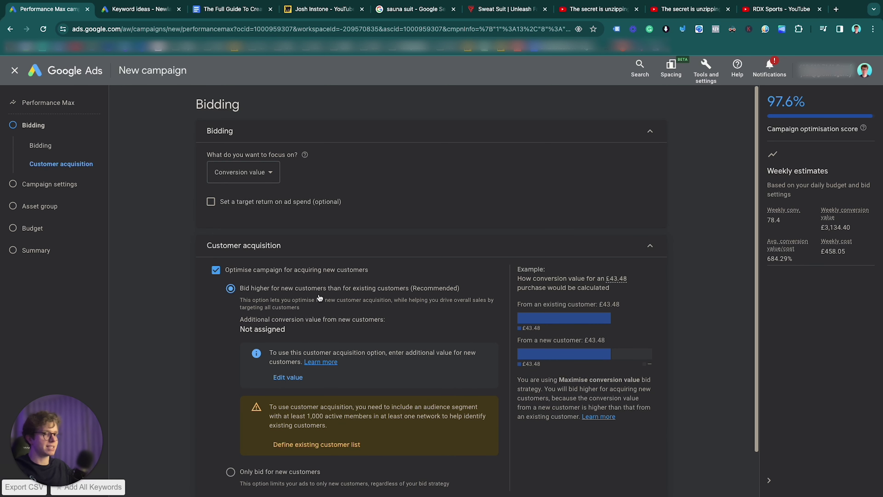
{"action": "scroll", "coordinate": [319, 297], "scroll_direction": "down", "scroll_amount": 1}
{"action": "left_click", "coordinate": [216, 230]}
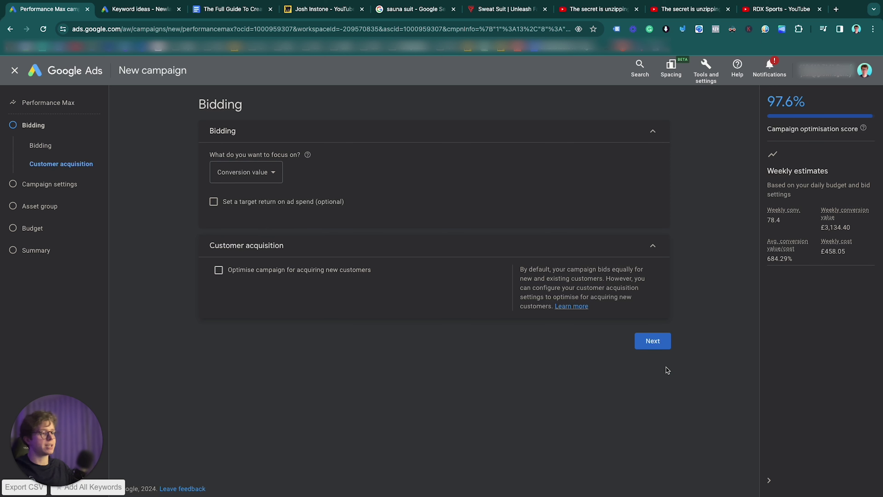
Proceed from bidding to the campaign settings and set the target location to United Kingdom
{"action": "left_click", "coordinate": [653, 342]}
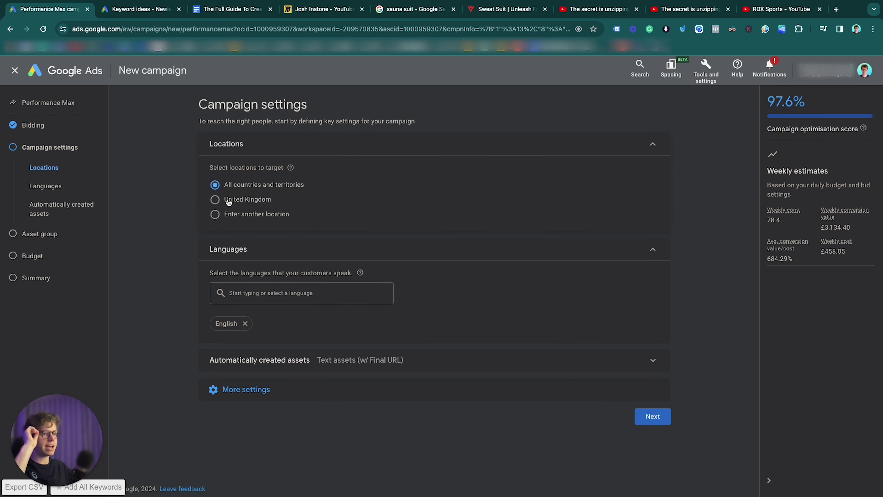
{"action": "left_click", "coordinate": [218, 196]}
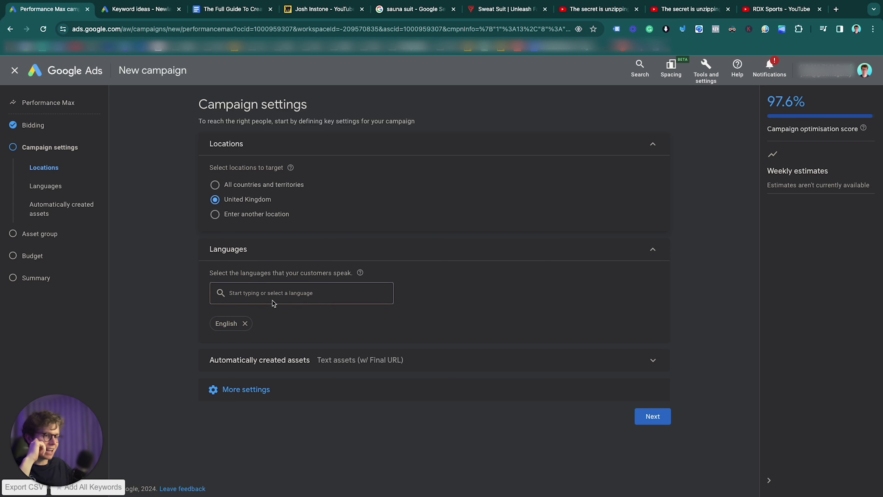
Turn off Final URL under the automatically created assets and review the Text assets description
{"action": "left_click", "coordinate": [373, 360]}
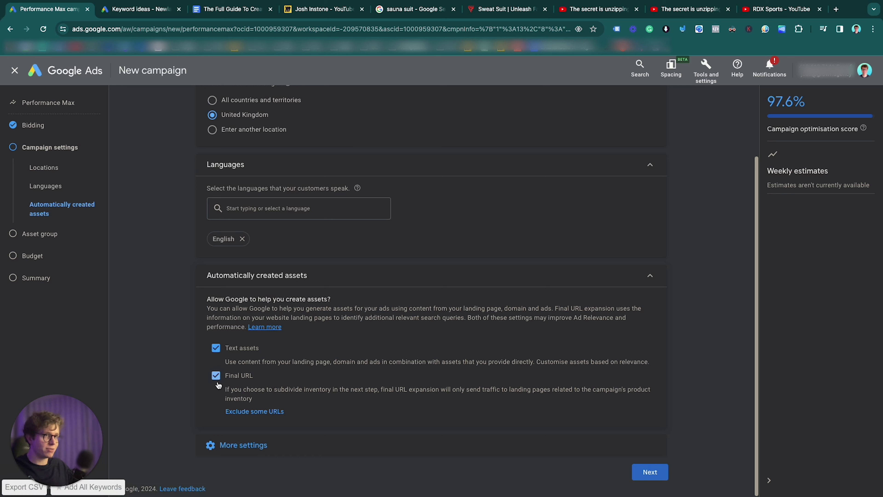
{"action": "left_click", "coordinate": [216, 376]}
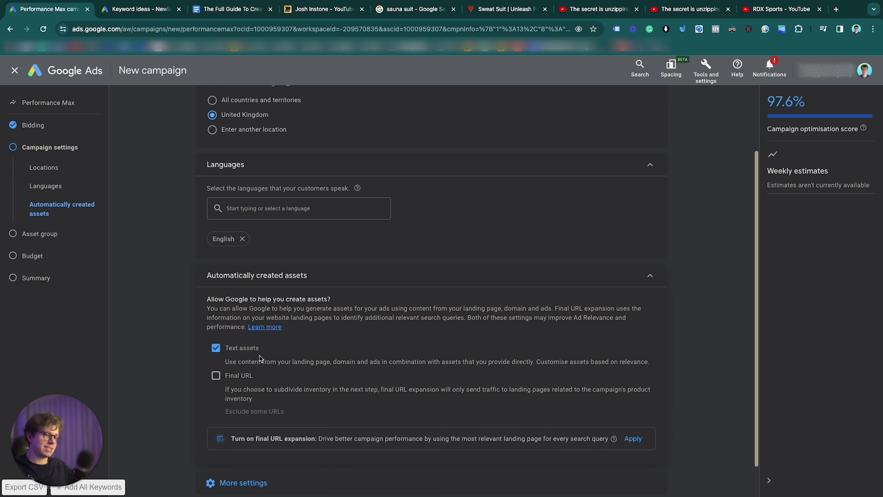
{"action": "left_click_drag", "start_coordinate": [231, 365], "coordinate": [395, 372]}
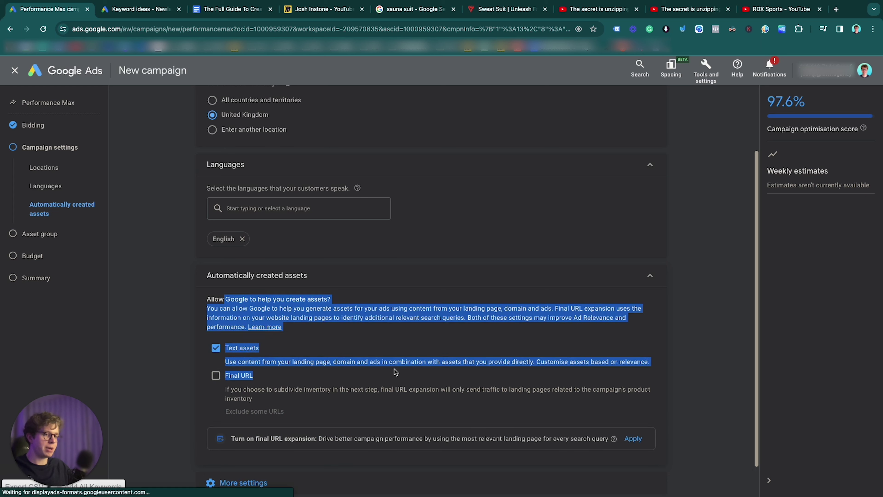
{"action": "left_click", "coordinate": [414, 372]}
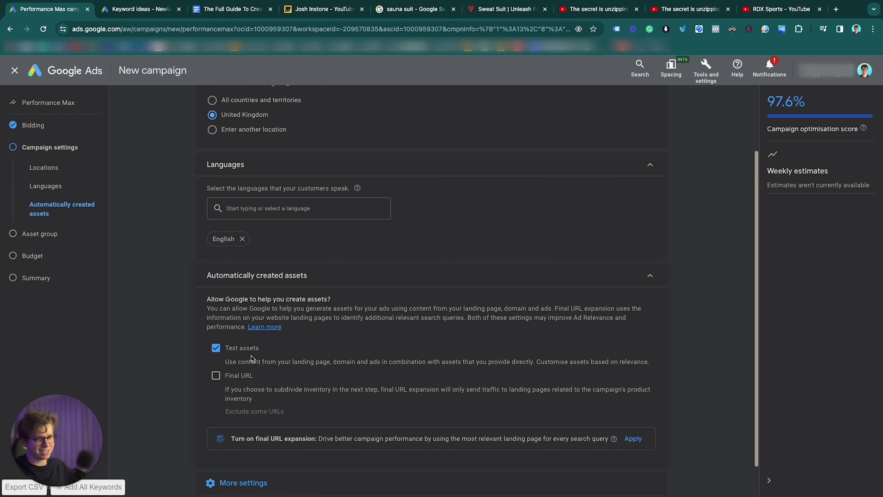
{"action": "scroll", "coordinate": [352, 369], "scroll_direction": "down", "scroll_amount": 1}
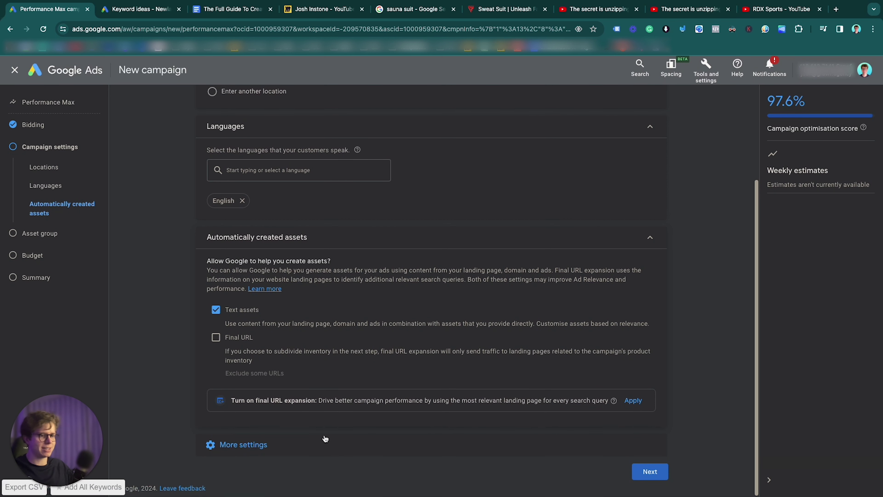
Expand the additional campaign settings to review the schedule, dates, URL options and brand exclusions, and proceed to the asset group
{"action": "left_click", "coordinate": [316, 444]}
{"action": "scroll", "coordinate": [311, 412], "scroll_direction": "down", "scroll_amount": 2}
{"action": "scroll", "coordinate": [312, 412], "scroll_direction": "down", "scroll_amount": 1}
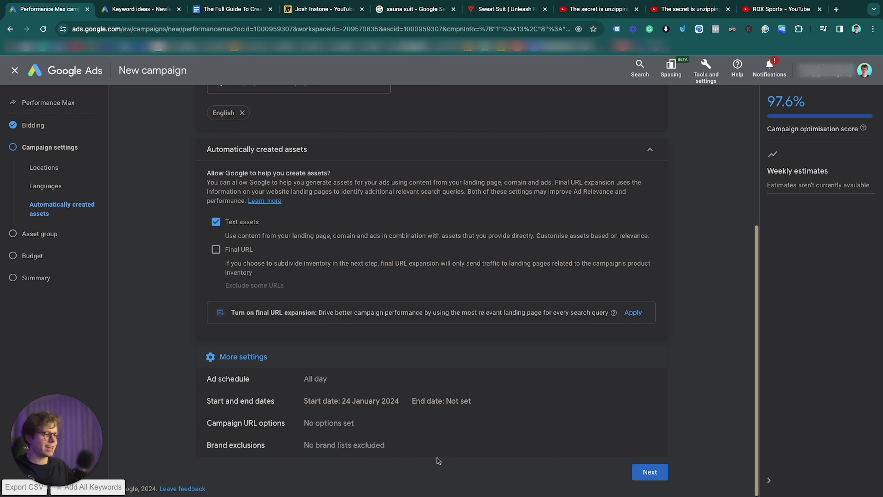
{"action": "left_click", "coordinate": [648, 472]}
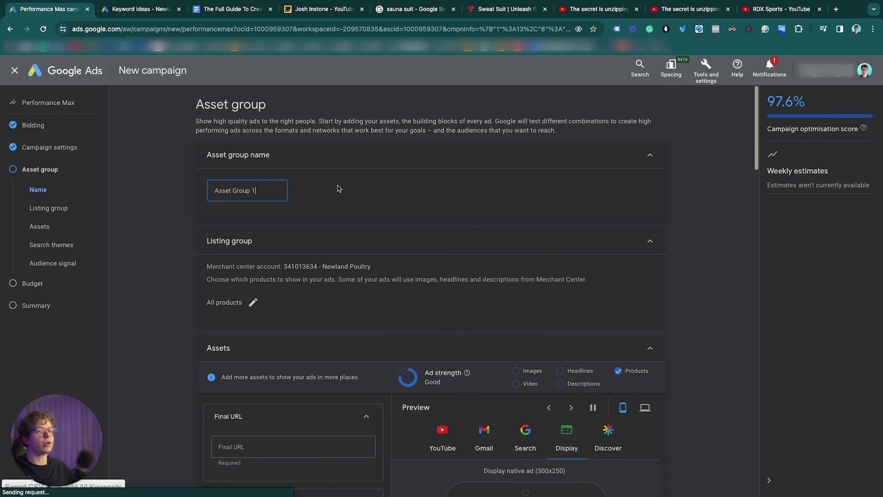
Review the asset group's name and listing group, and check the headlines and long headlines in the Performance Max Ad Copy Framework spreadsheet
{"action": "scroll", "coordinate": [339, 240], "scroll_direction": "down", "scroll_amount": 1}
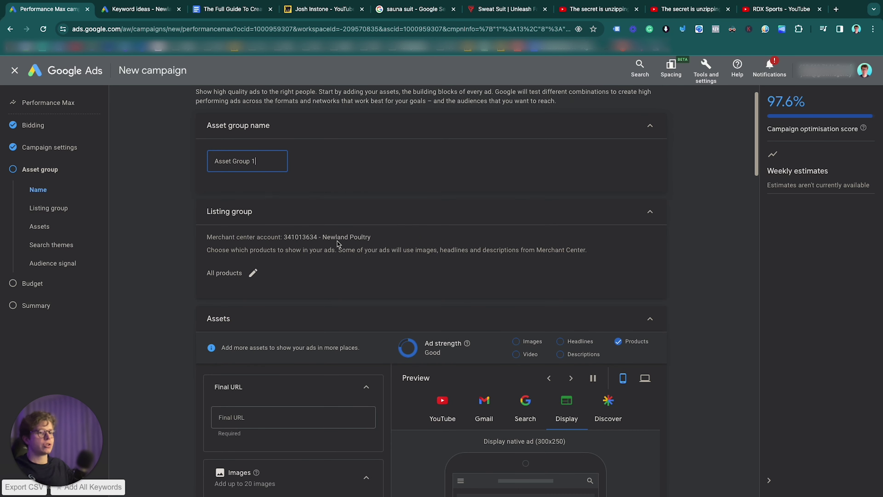
{"action": "scroll", "coordinate": [337, 252], "scroll_direction": "down", "scroll_amount": 1}
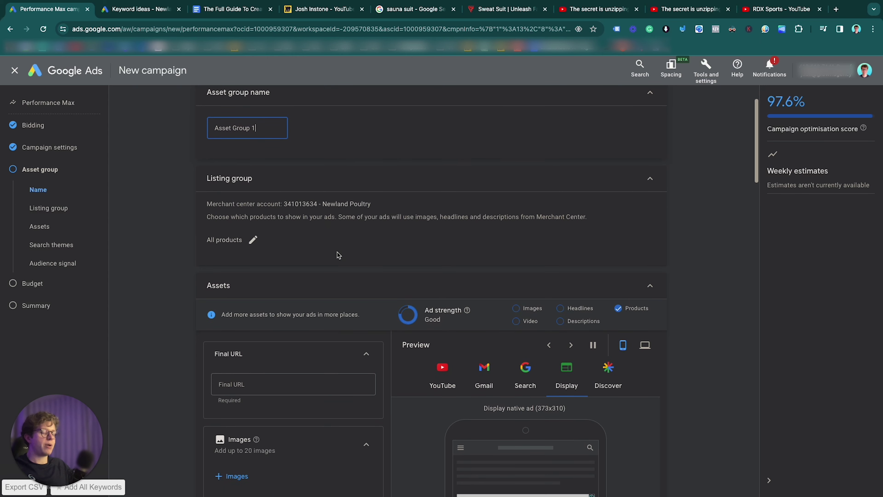
{"action": "key", "text": "ctrl+Right"}
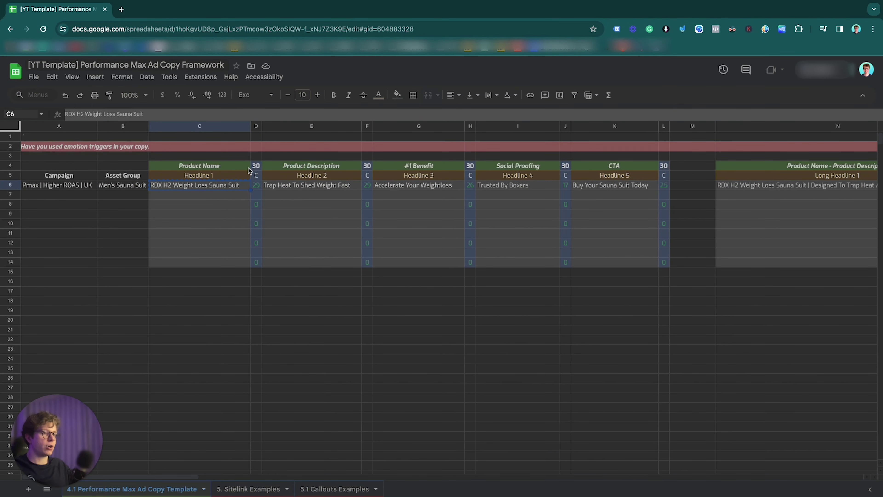
{"action": "scroll", "coordinate": [248, 161], "scroll_direction": "right", "scroll_amount": 5}
{"action": "scroll", "coordinate": [247, 161], "scroll_direction": "right", "scroll_amount": 1}
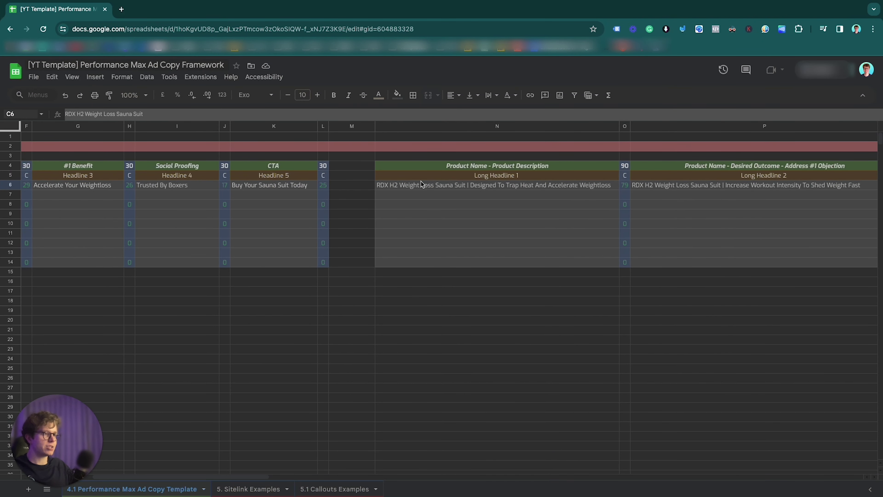
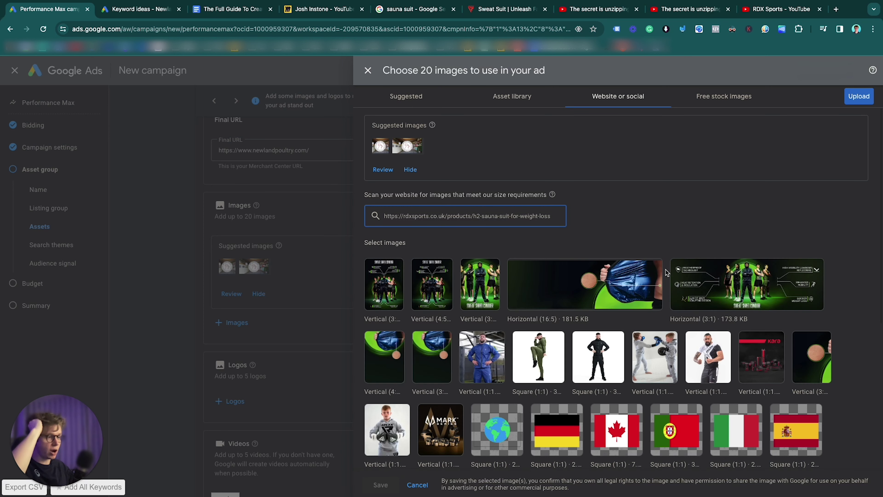
Select four scanned website images for the asset group: the blue, green and black sauna suit photos and the two sparring children
{"action": "scroll", "coordinate": [667, 283], "scroll_direction": "down", "scroll_amount": 1}
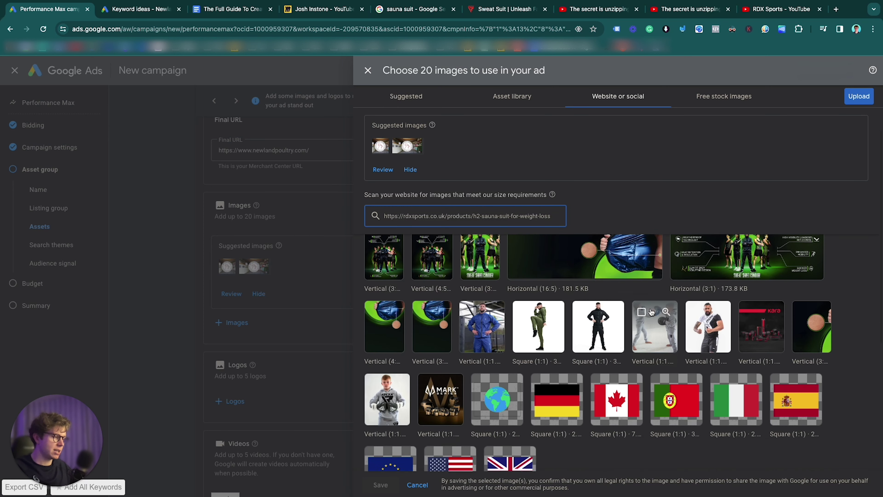
{"action": "left_click", "coordinate": [473, 304]}
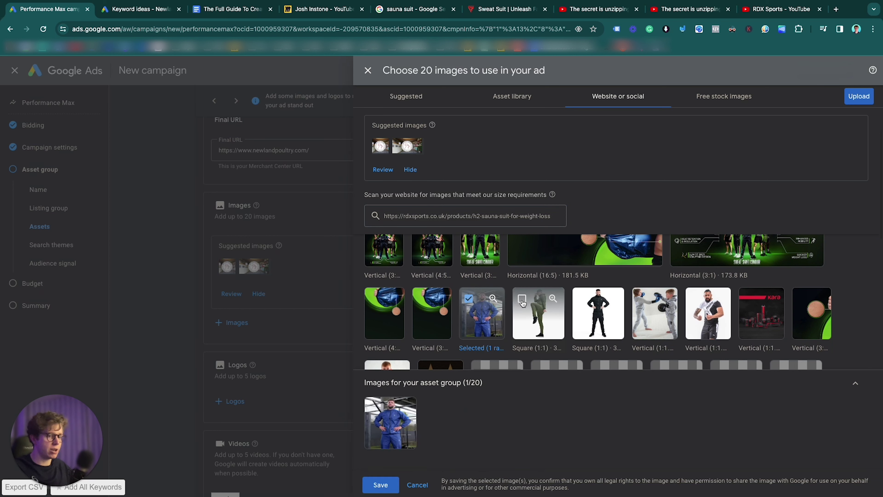
{"action": "left_click", "coordinate": [522, 299]}
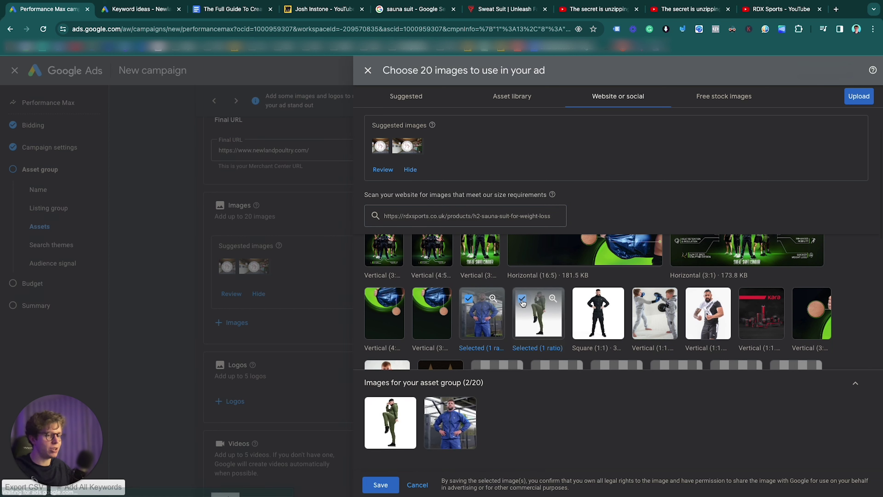
{"action": "scroll", "coordinate": [523, 304], "scroll_direction": "down", "scroll_amount": 1}
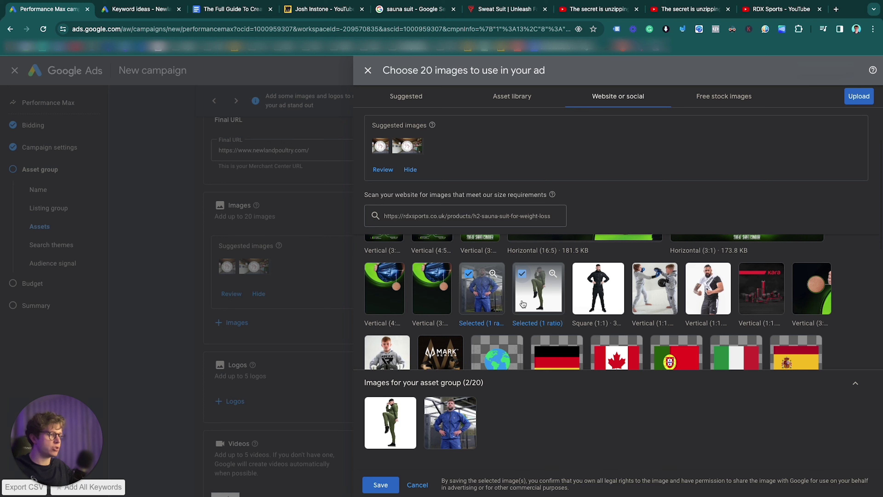
{"action": "scroll", "coordinate": [522, 304], "scroll_direction": "up", "scroll_amount": 1}
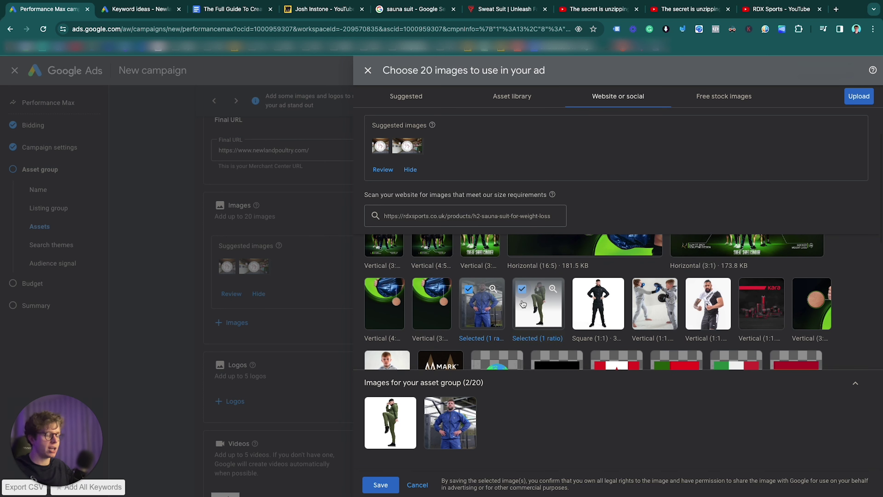
{"action": "scroll", "coordinate": [523, 304], "scroll_direction": "down", "scroll_amount": 3}
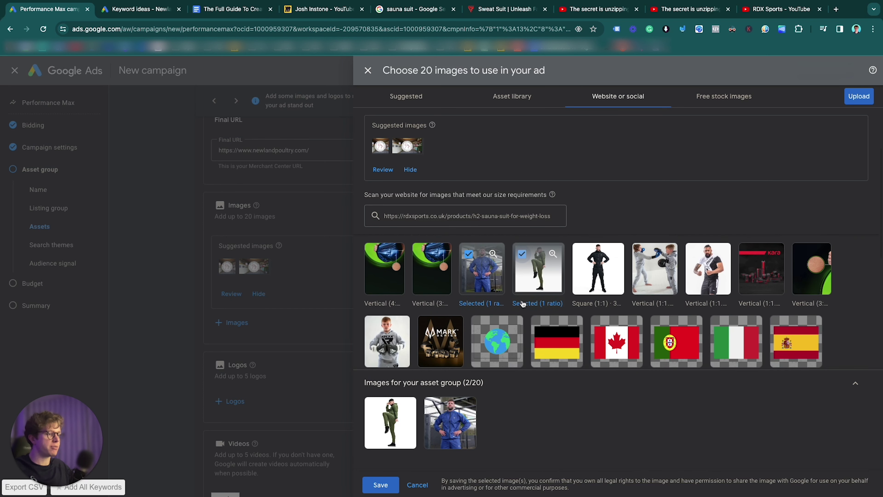
{"action": "scroll", "coordinate": [522, 305], "scroll_direction": "up", "scroll_amount": 3}
{"action": "left_click", "coordinate": [580, 283]}
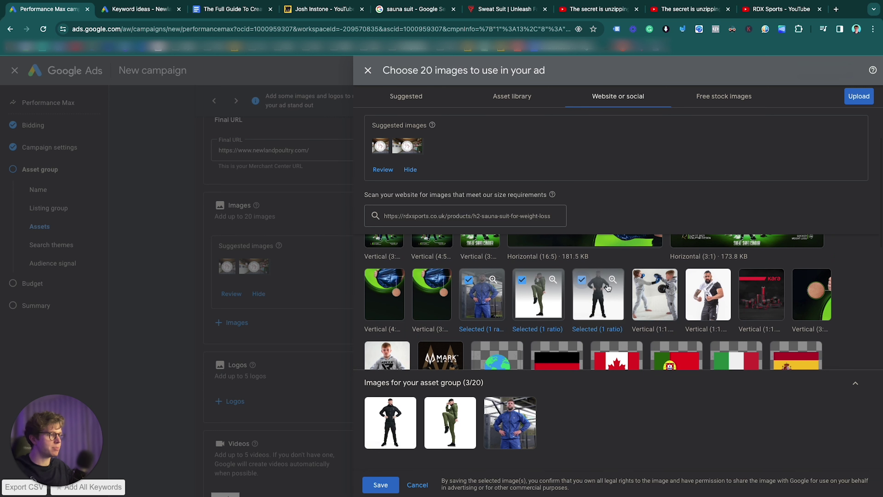
{"action": "left_click", "coordinate": [639, 283]}
Add the horizontal 16:5 blue suit banner to the selected images and save them to the asset group
{"action": "scroll", "coordinate": [639, 284], "scroll_direction": "up", "scroll_amount": 2}
{"action": "scroll", "coordinate": [639, 284], "scroll_direction": "up", "scroll_amount": 2}
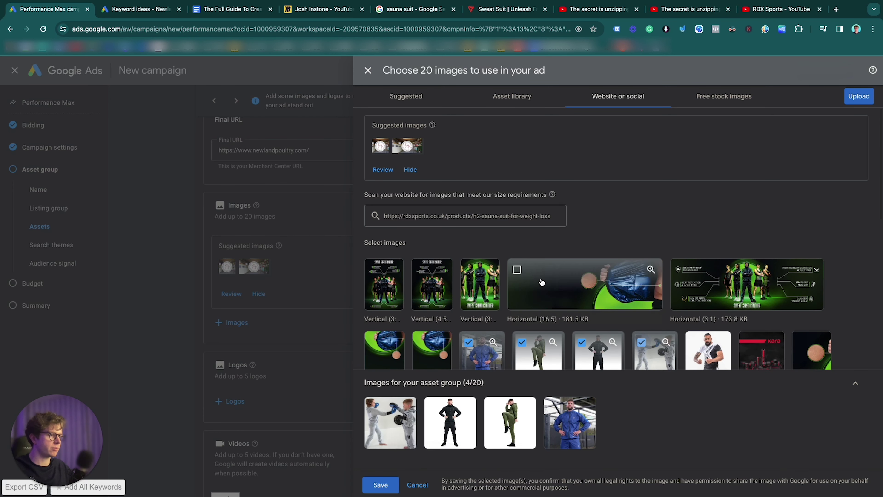
{"action": "left_click", "coordinate": [510, 273]}
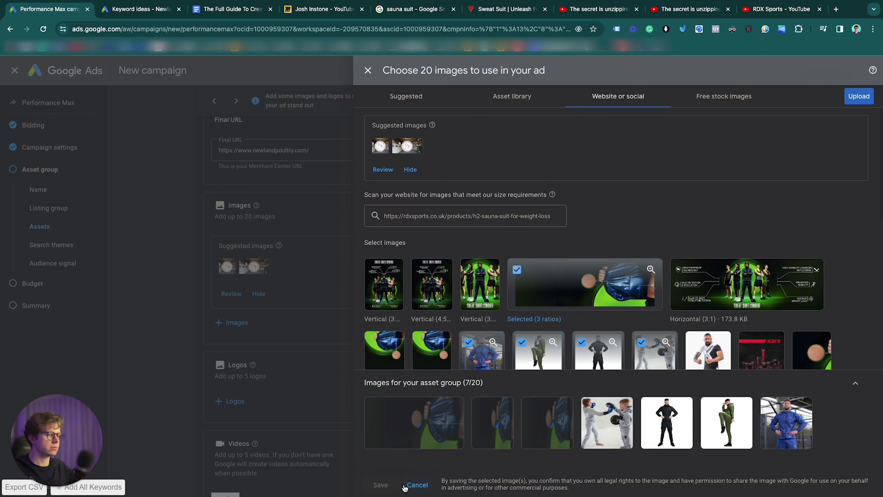
{"action": "left_click", "coordinate": [382, 485]}
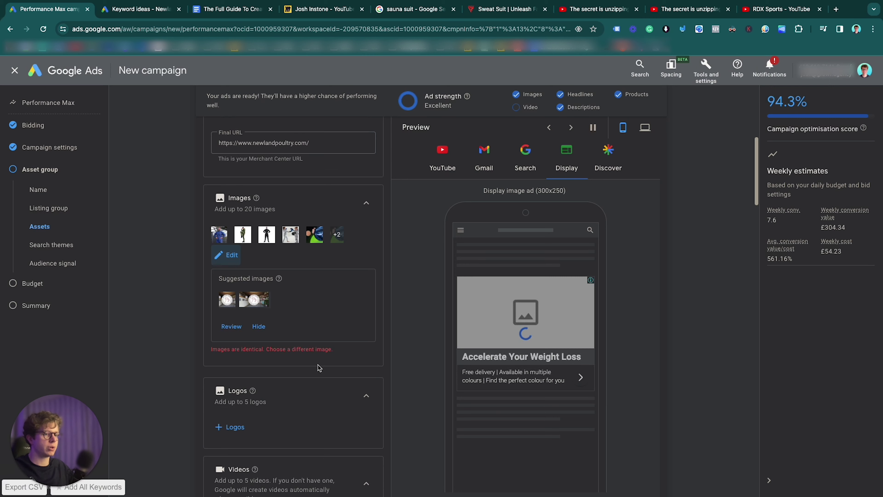
Add the square website image of the man in the black sauna suit from the asset library as the logo and save it
{"action": "scroll", "coordinate": [318, 368], "scroll_direction": "down", "scroll_amount": 4}
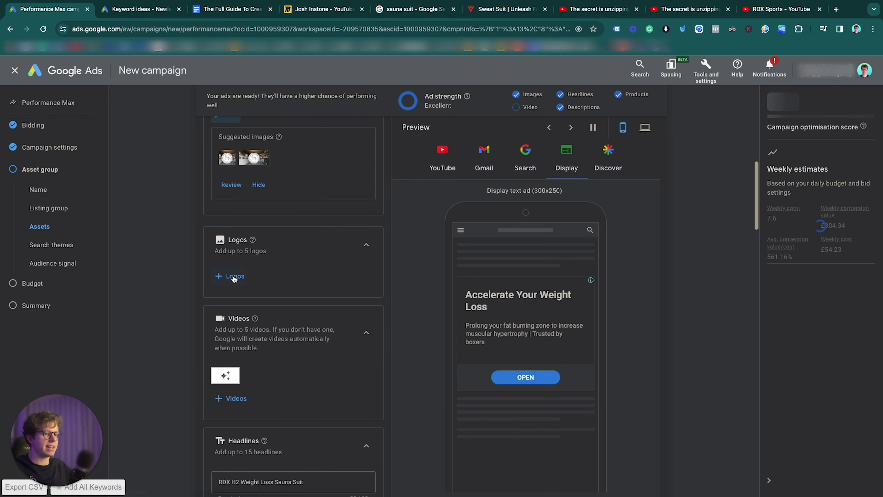
{"action": "left_click", "coordinate": [233, 276]}
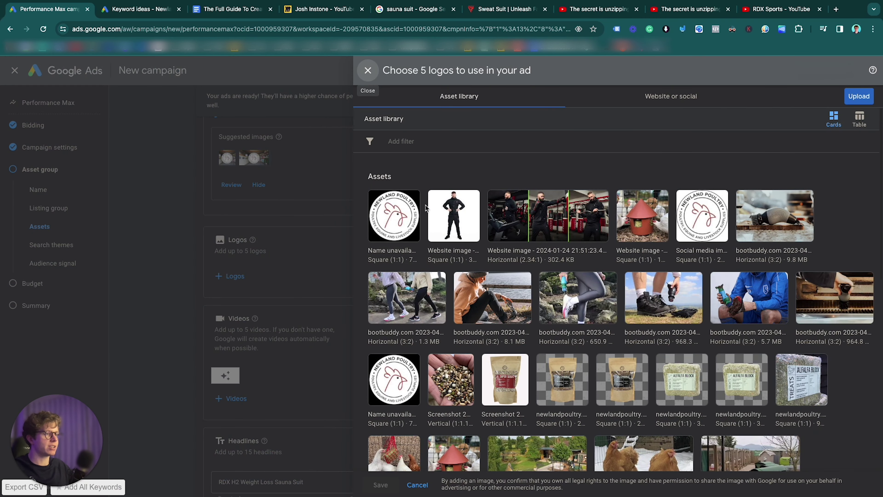
{"action": "left_click", "coordinate": [449, 214]}
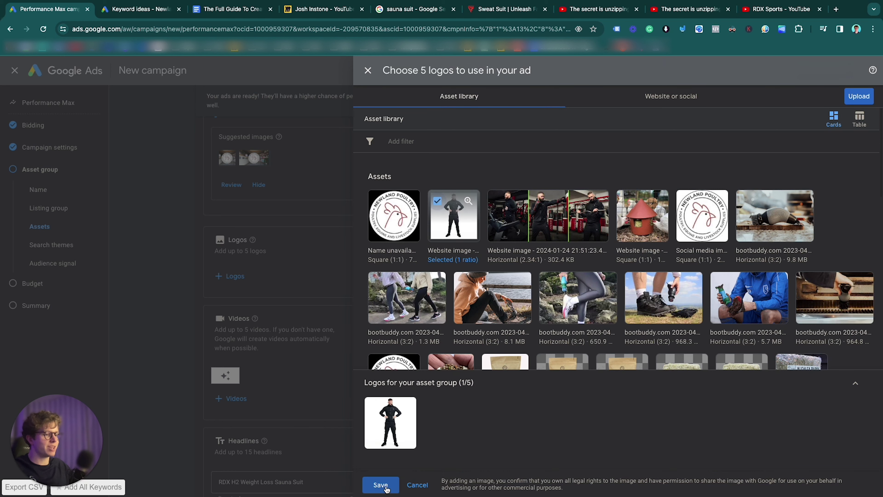
{"action": "left_click", "coordinate": [380, 484]}
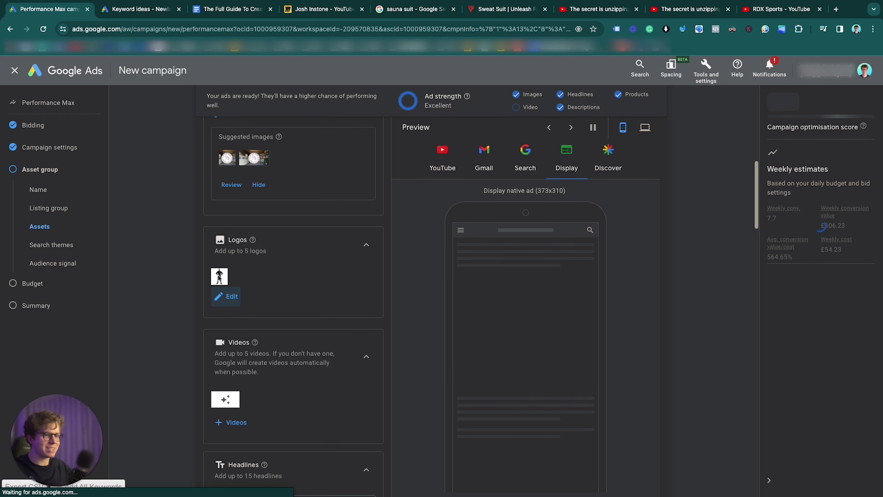
Compare the horizontal RDX Sports YouTube video with its vertical Shorts version as candidates for the asset group's videos
{"action": "scroll", "coordinate": [283, 191], "scroll_direction": "down", "scroll_amount": 3}
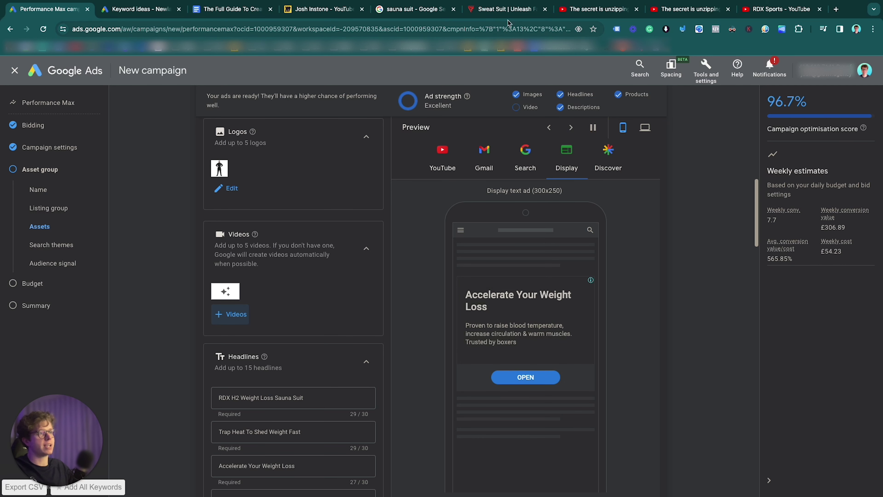
{"action": "left_click", "coordinate": [567, 14]}
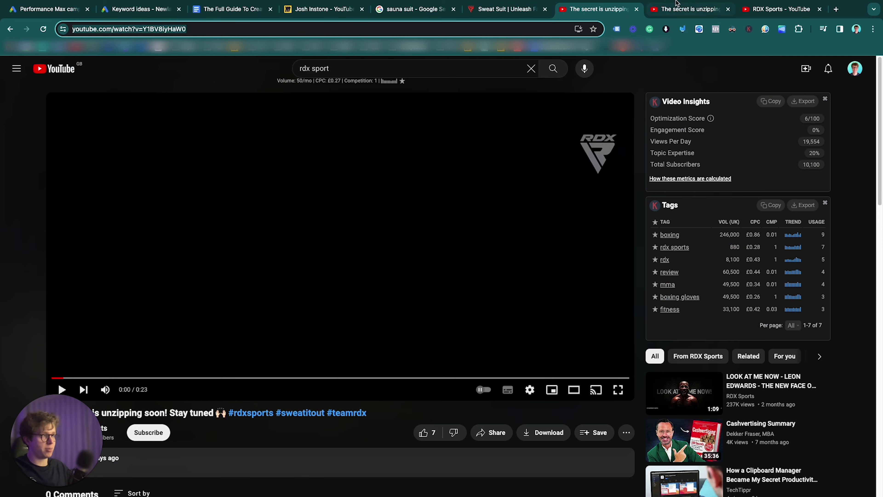
{"action": "left_click", "coordinate": [692, 8]}
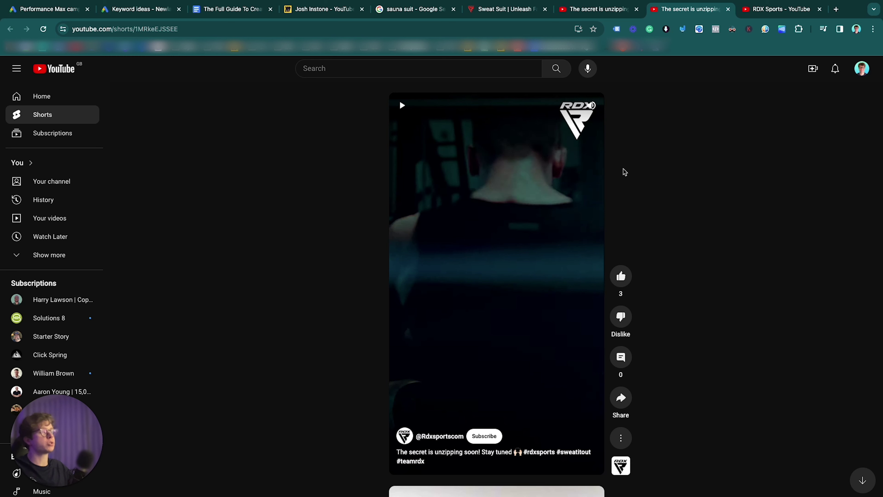
{"action": "left_click", "coordinate": [586, 16]}
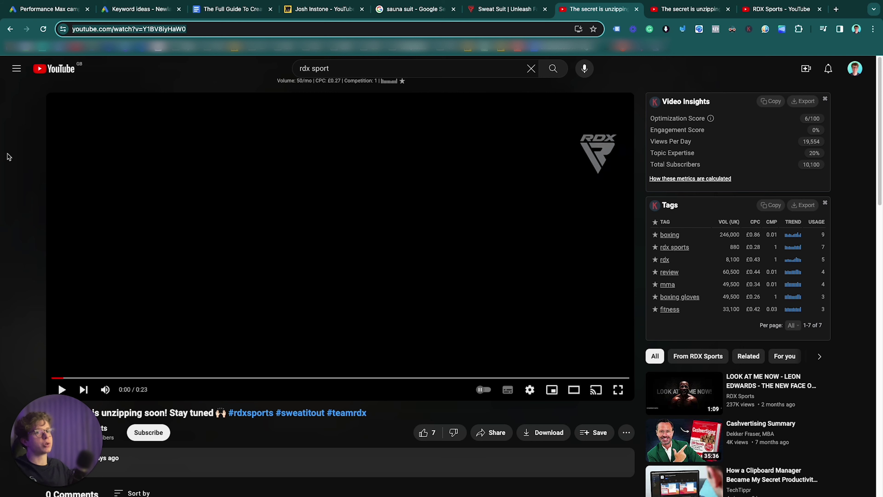
{"action": "left_click", "coordinate": [677, 13]}
{"action": "left_click", "coordinate": [601, 10]}
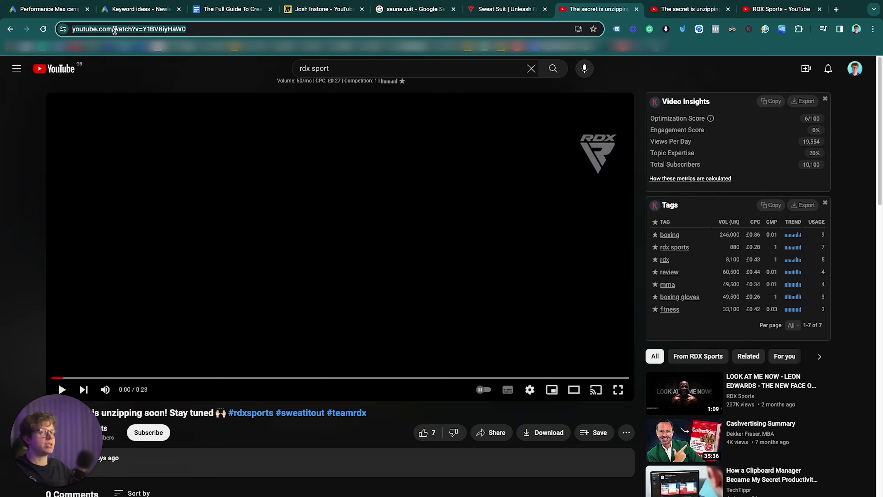
Copy the horizontal YouTube video's URL, find it in the asset group's YouTube video search, and select that video
{"action": "left_click", "coordinate": [115, 31]}
{"action": "key", "text": "ctrl+c"}
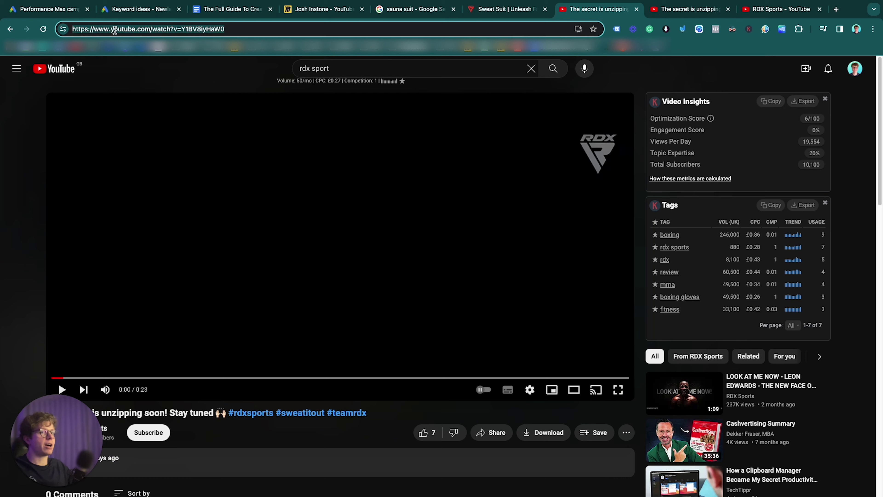
{"action": "left_click", "coordinate": [18, 10]}
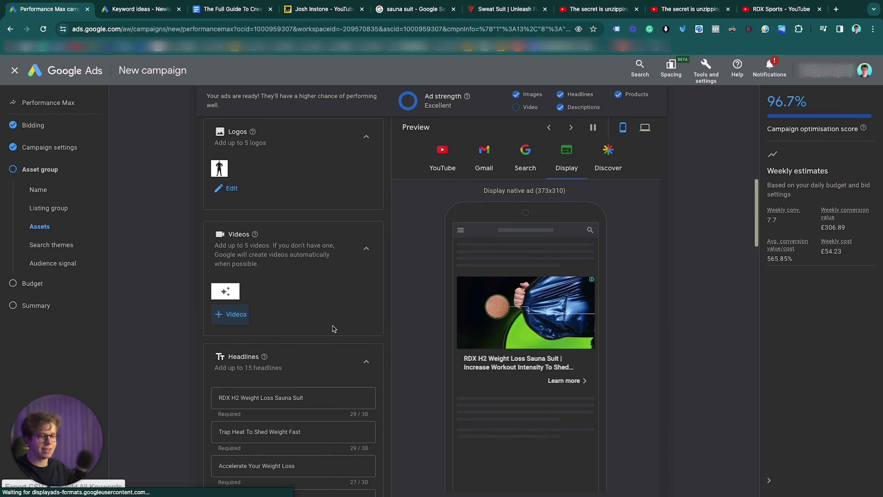
{"action": "left_click", "coordinate": [243, 319]}
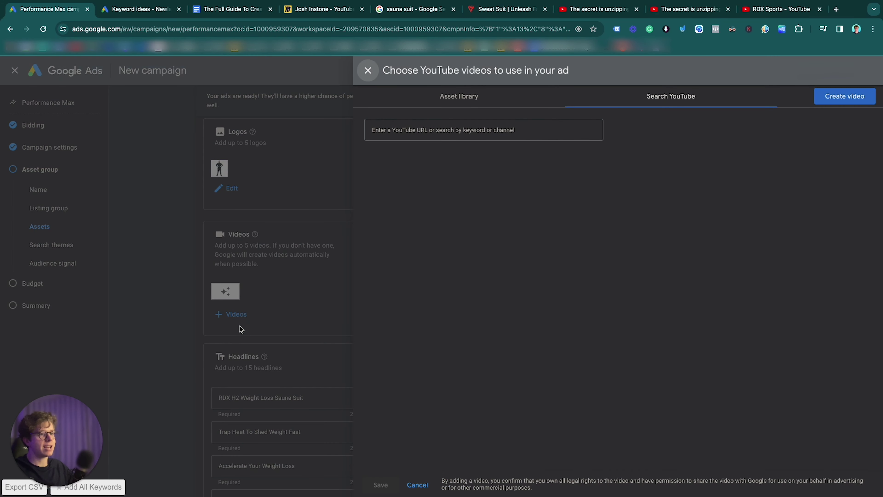
{"action": "left_click", "coordinate": [498, 129]}
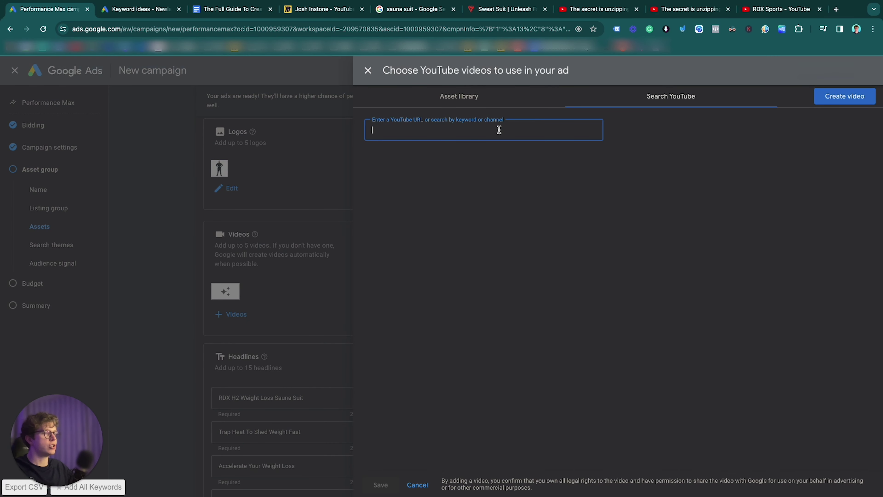
{"action": "key", "text": "ctrl+v"}
{"action": "left_click", "coordinate": [440, 187]}
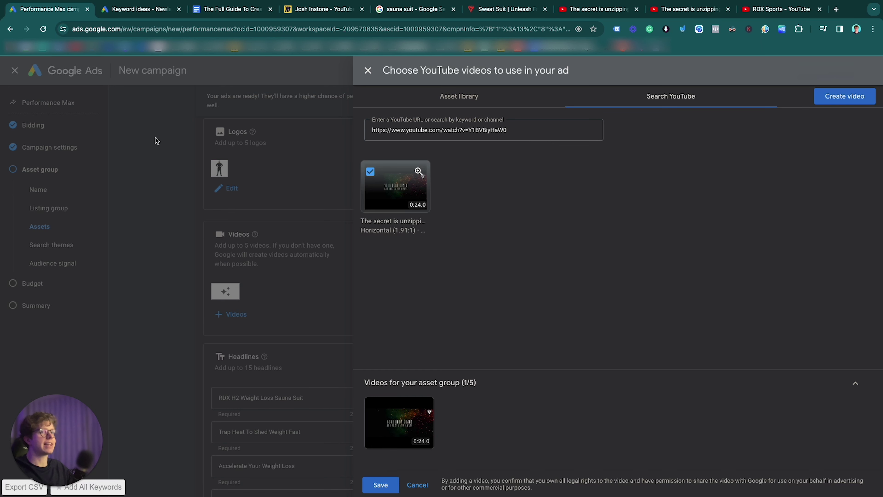
{"action": "left_click", "coordinate": [688, 10]}
{"action": "left_click", "coordinate": [263, 31]}
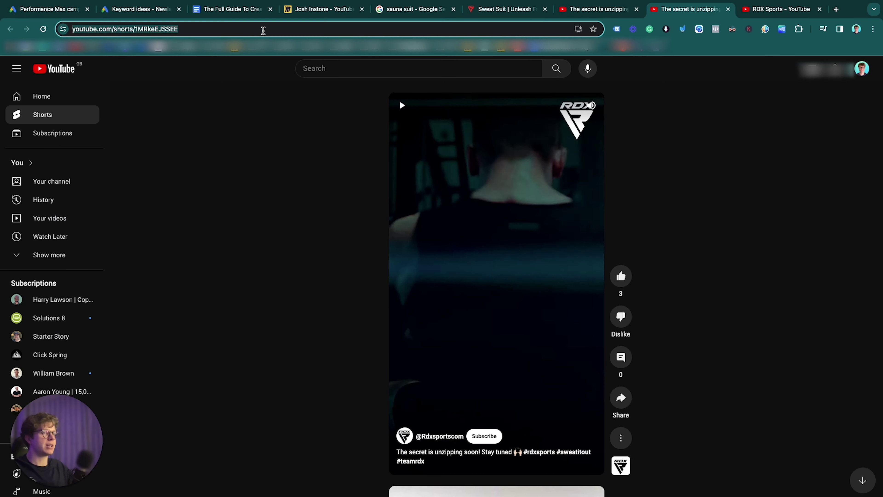
{"action": "left_click", "coordinate": [22, 10]}
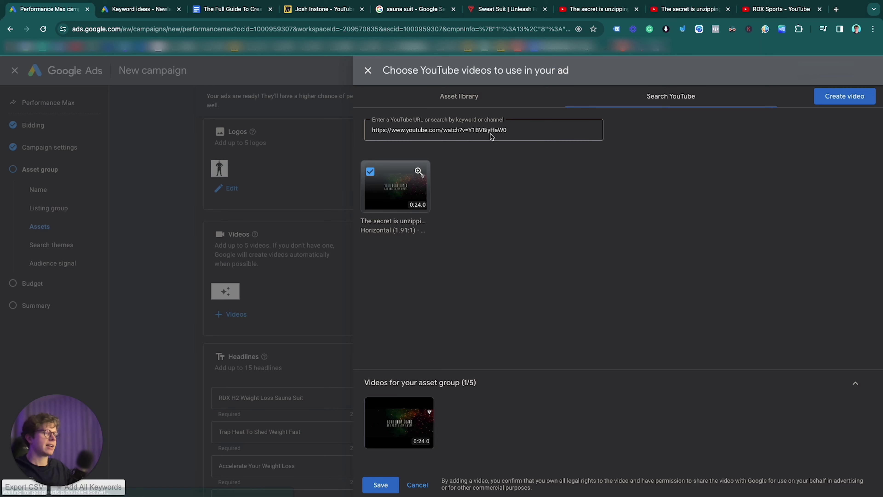
{"action": "double_click", "coordinate": [497, 131]}
{"action": "key", "text": "ctrl+a"}
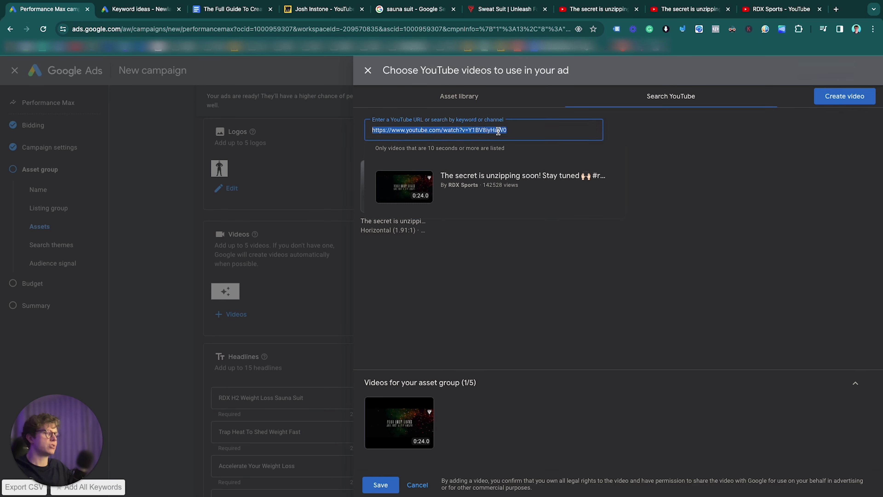
{"action": "type", "text": "https://www.youtube.com/shorts/1MRkeEJSSEE"}
{"action": "left_click", "coordinate": [417, 197]}
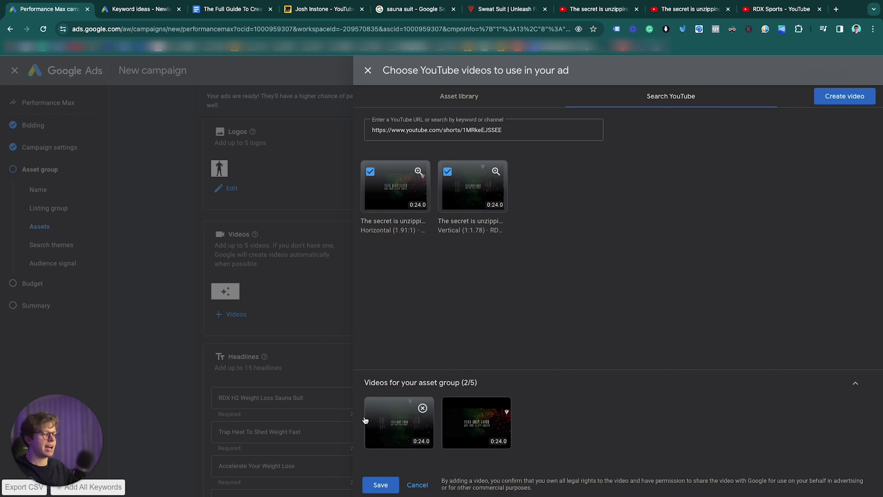
Save the horizontal and vertical YouTube videos to the asset group and check them among its assets
{"action": "left_click_drag", "start_coordinate": [469, 383], "coordinate": [481, 386]}
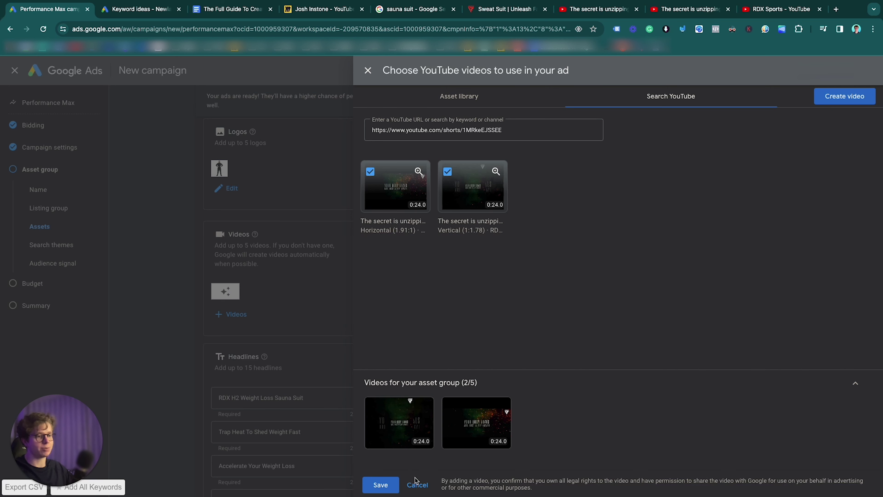
{"action": "left_click", "coordinate": [377, 485]}
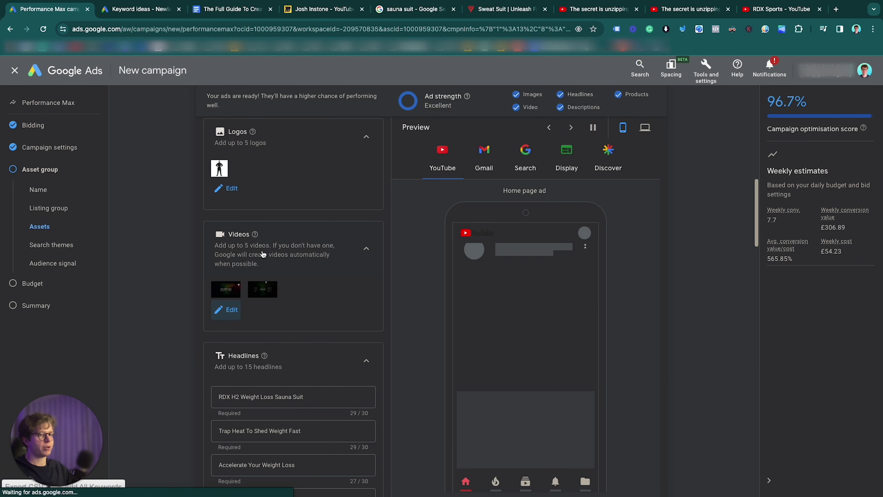
{"action": "scroll", "coordinate": [263, 253], "scroll_direction": "up", "scroll_amount": 5}
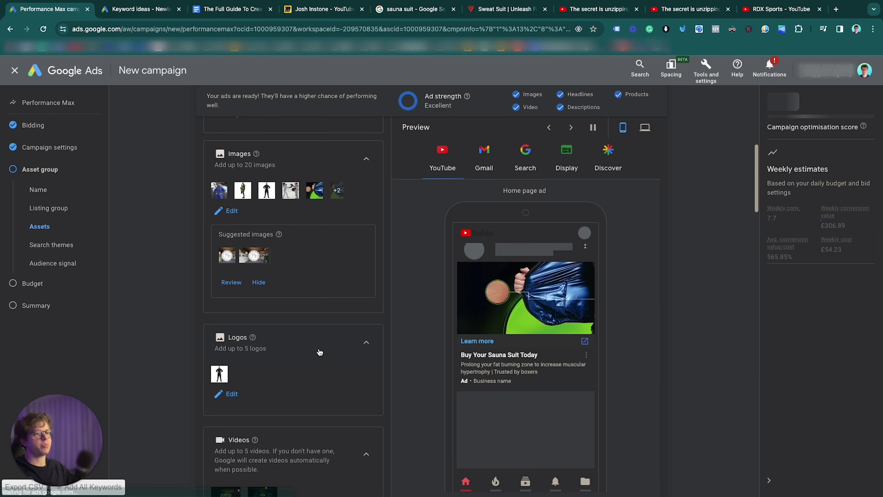
{"action": "scroll", "coordinate": [248, 380], "scroll_direction": "down", "scroll_amount": 3}
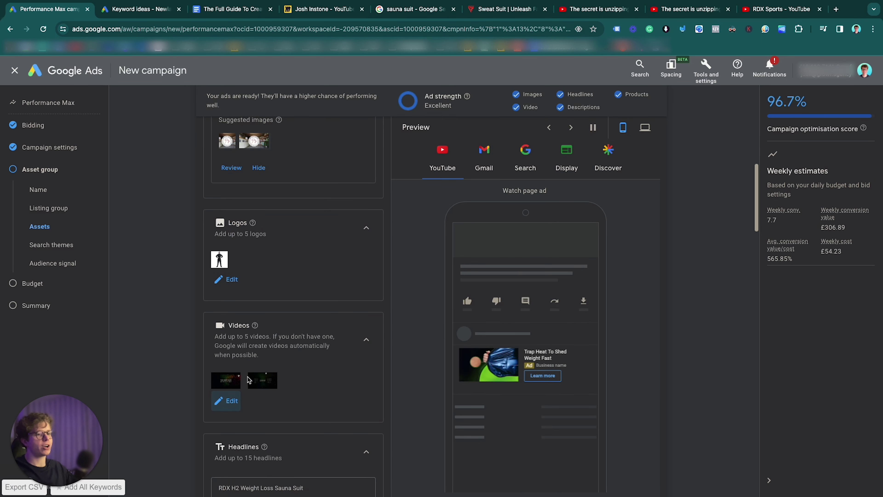
{"action": "scroll", "coordinate": [360, 365], "scroll_direction": "down", "scroll_amount": 3}
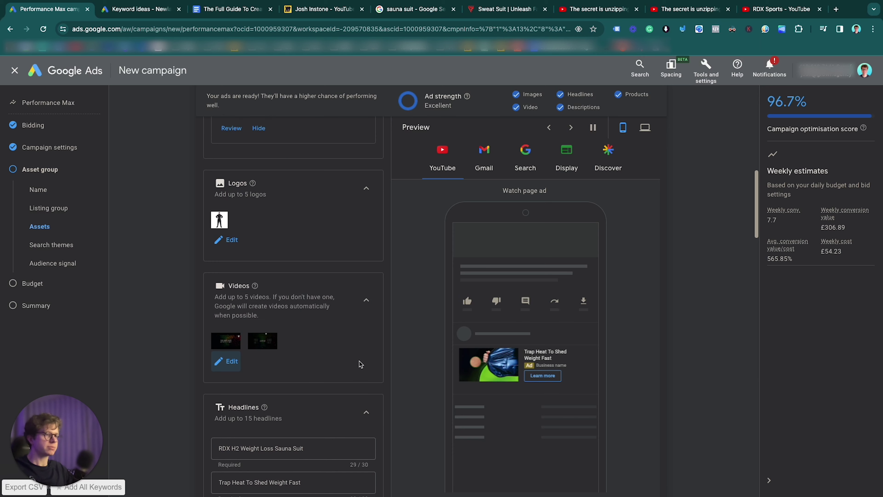
Enter "RDX Sports" as the asset group's business name
{"action": "scroll", "coordinate": [360, 367], "scroll_direction": "down", "scroll_amount": 14}
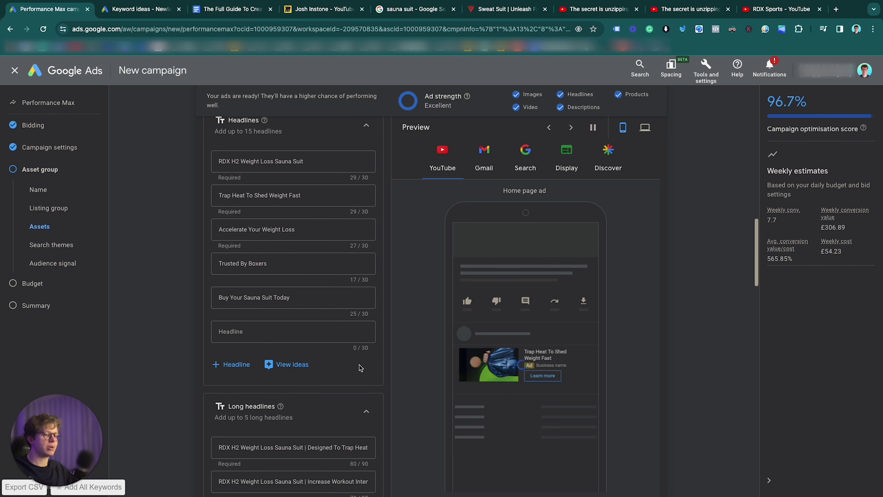
{"action": "scroll", "coordinate": [360, 368], "scroll_direction": "down", "scroll_amount": 10}
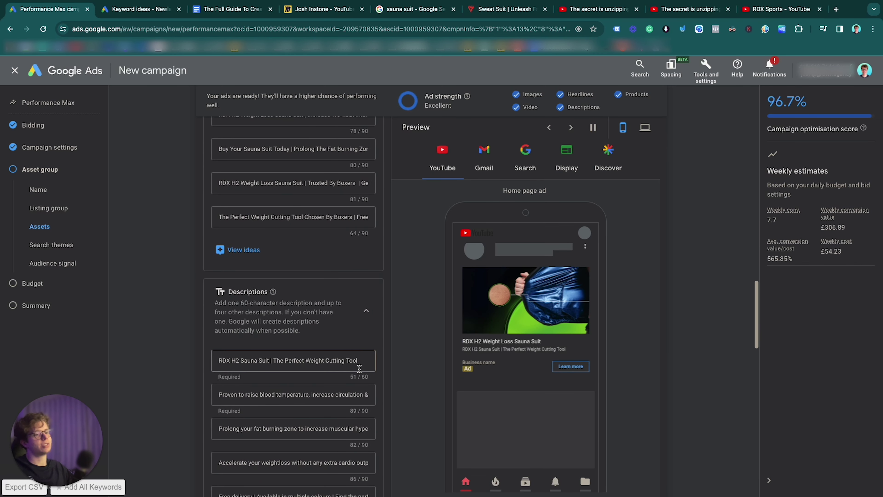
{"action": "scroll", "coordinate": [360, 372], "scroll_direction": "down", "scroll_amount": 1}
{"action": "left_click", "coordinate": [263, 330]}
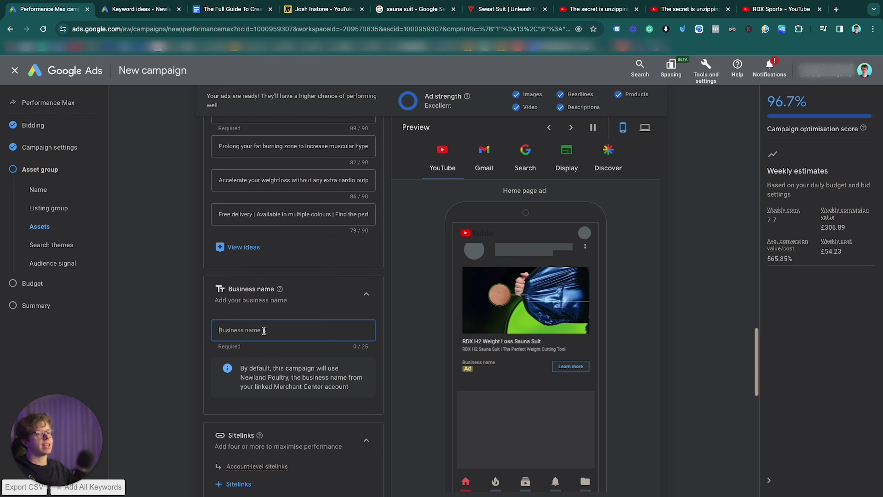
{"action": "type", "text": "R"}
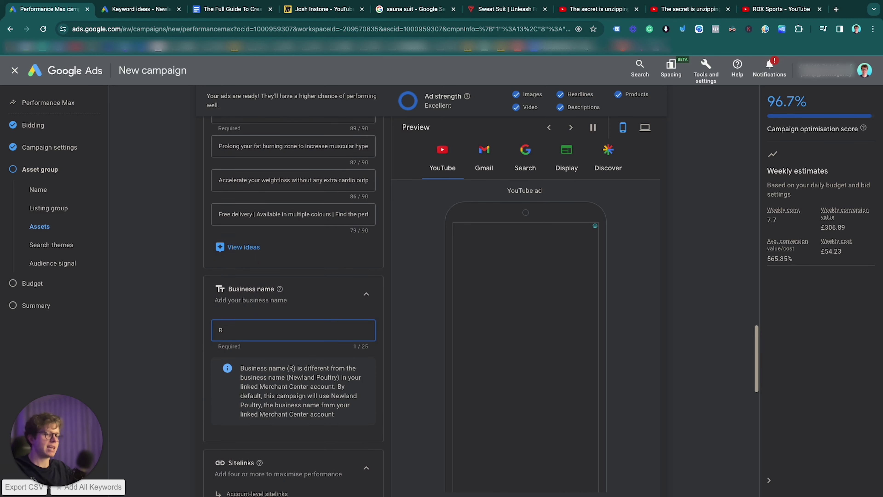
{"action": "type", "text": "DX S"}
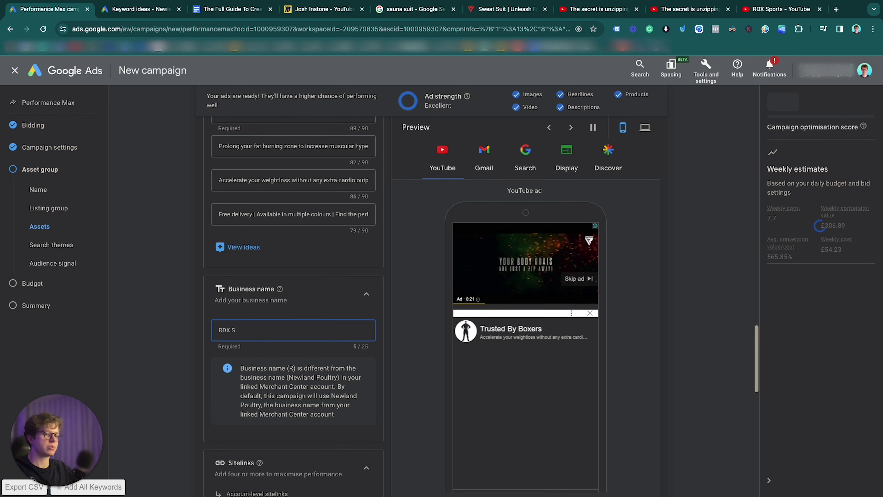
{"action": "type", "text": "port"}
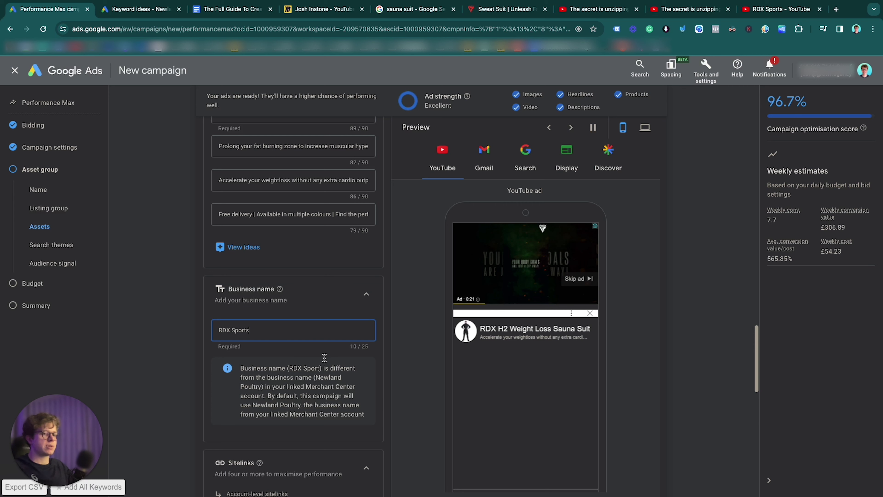
{"action": "type", "text": "s"}
Review the suggested sitelinks for the campaign and leave the selection without adding any
{"action": "scroll", "coordinate": [341, 352], "scroll_direction": "down", "scroll_amount": 1}
{"action": "scroll", "coordinate": [340, 352], "scroll_direction": "down", "scroll_amount": 5}
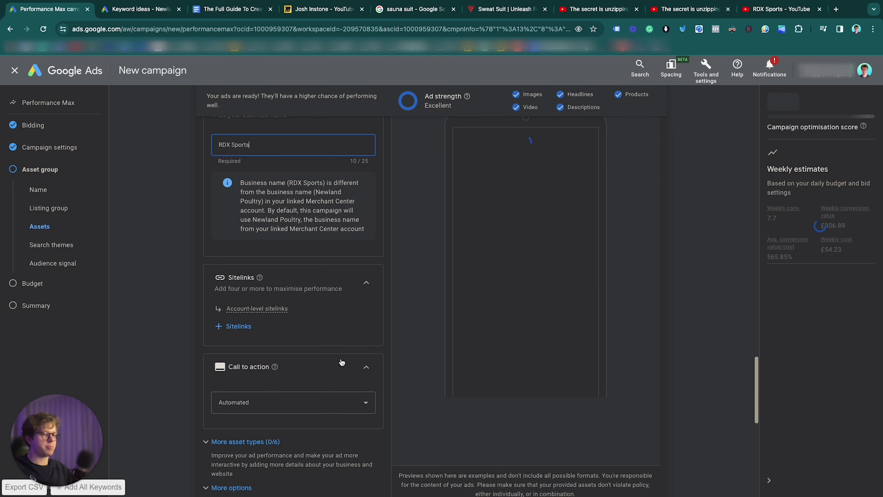
{"action": "mouse_move", "coordinate": [246, 283]}
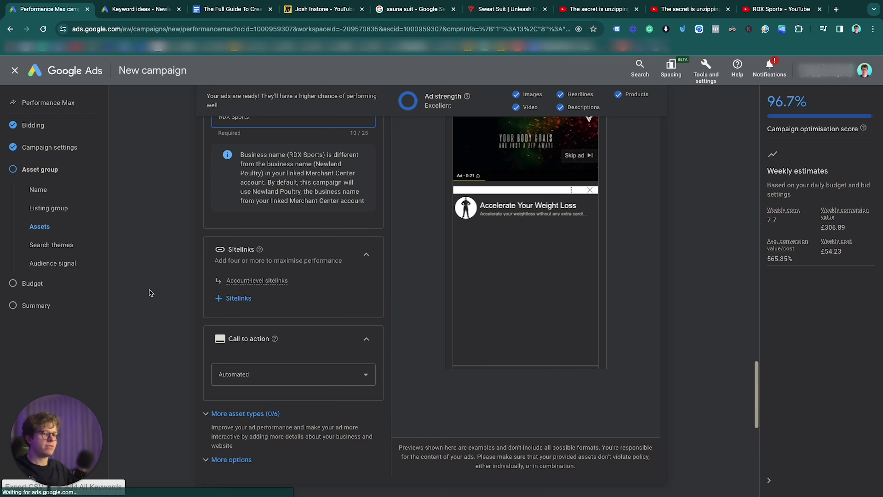
{"action": "left_click", "coordinate": [215, 299]}
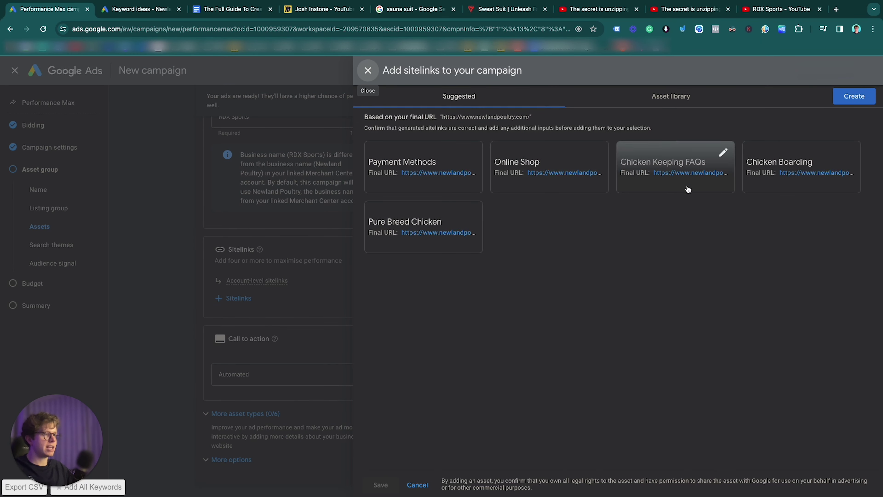
{"action": "left_click", "coordinate": [189, 266]}
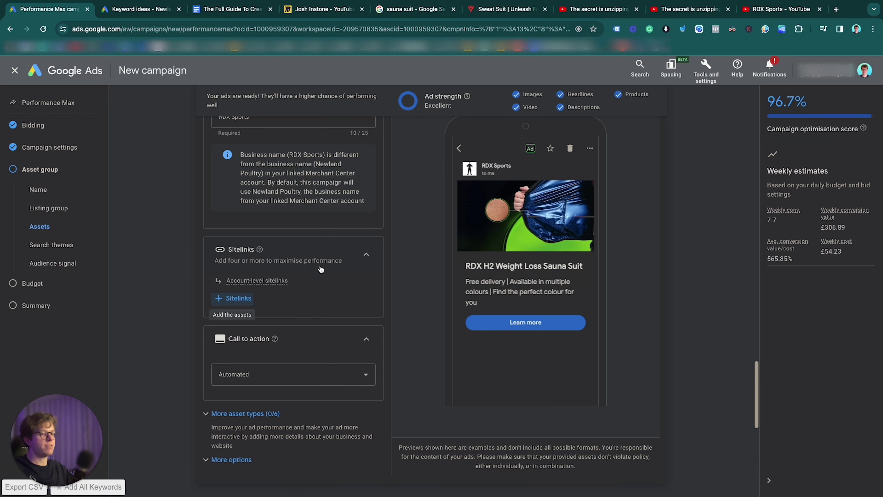
Open the bookmarked "[YT Template] Performance Max Ad Copy Framework" spreadsheet in a new browser tab
{"action": "key", "text": "ctrl+Right"}
{"action": "key", "text": "ctrl+Up"}
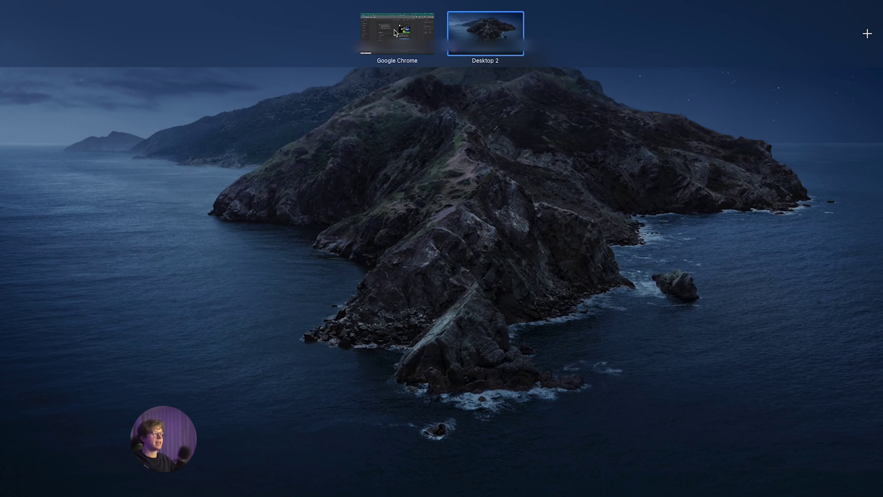
{"action": "left_click", "coordinate": [395, 33]}
{"action": "key", "text": "super+t"}
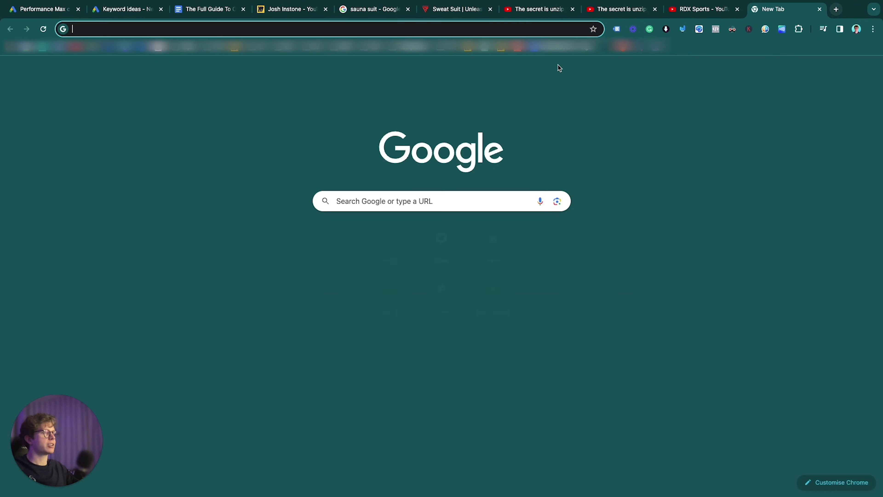
{"action": "left_click", "coordinate": [441, 47]}
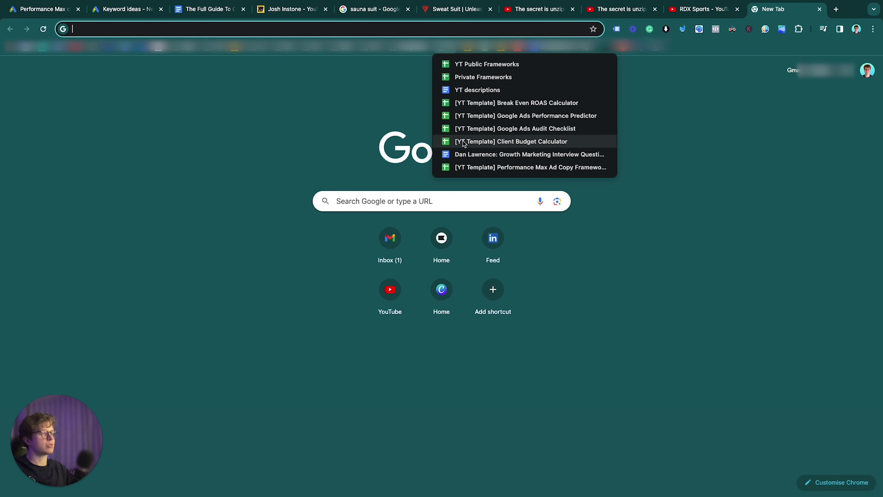
{"action": "left_click", "coordinate": [467, 167]}
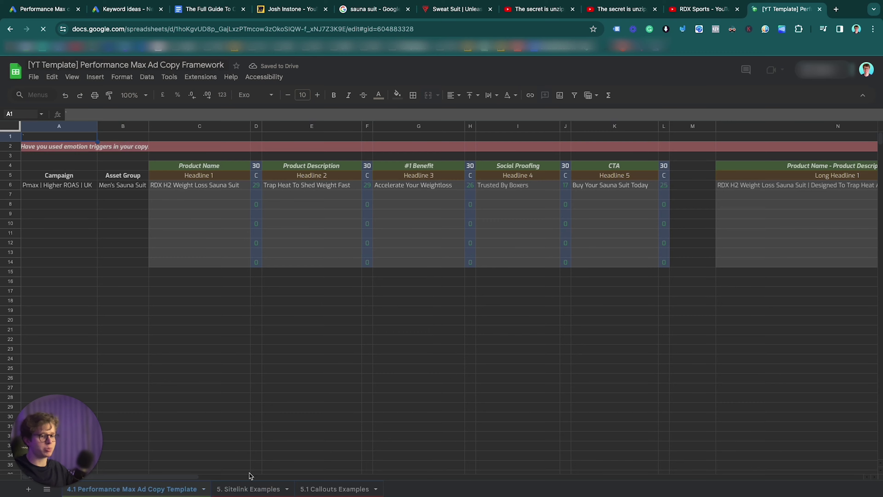
Examine the template's Sitelink Examples and Callouts Examples sheets for ready-made sitelink and callout wording
{"action": "left_click", "coordinate": [249, 489]}
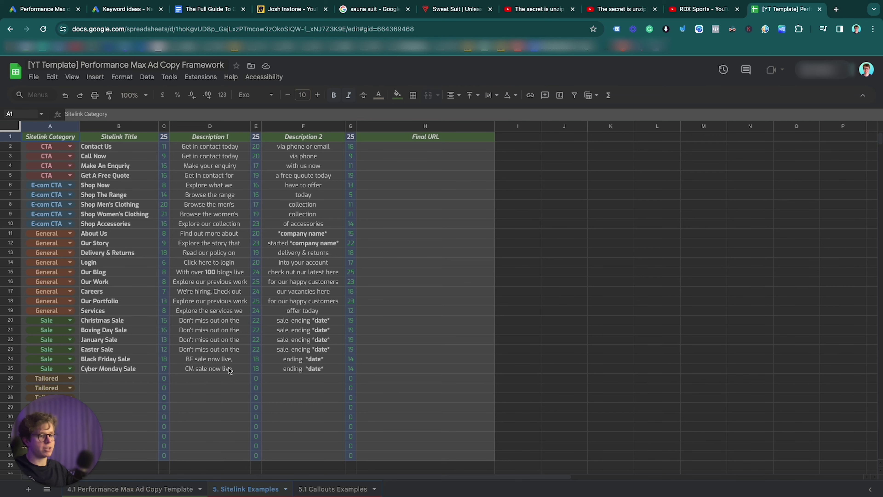
{"action": "left_click", "coordinate": [333, 489]}
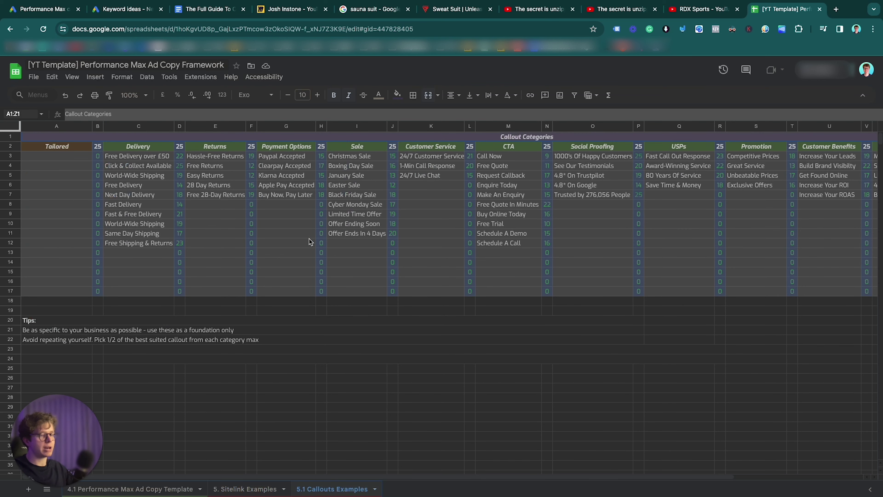
{"action": "scroll", "coordinate": [390, 263], "scroll_direction": "right", "scroll_amount": 3}
{"action": "scroll", "coordinate": [392, 265], "scroll_direction": "left", "scroll_amount": 3}
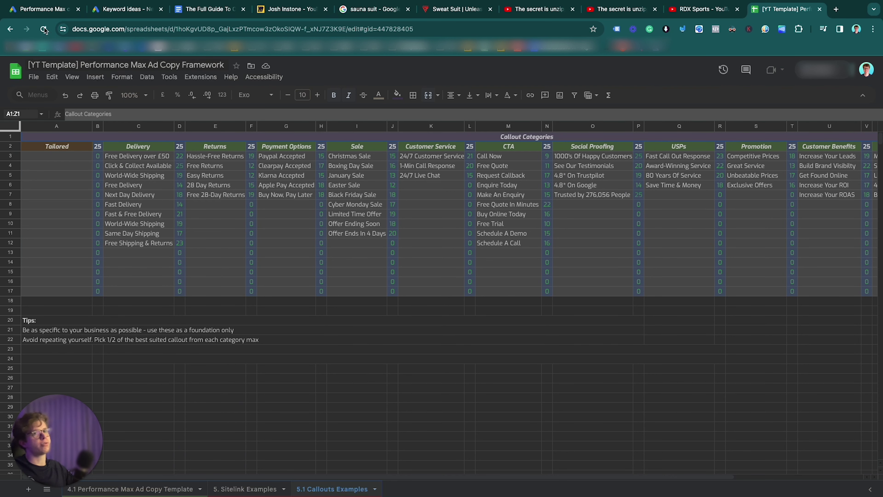
Back in the Google Ads campaign, check the account-level sitelinks and set the call to action to Shop now
{"action": "left_click", "coordinate": [49, 9]}
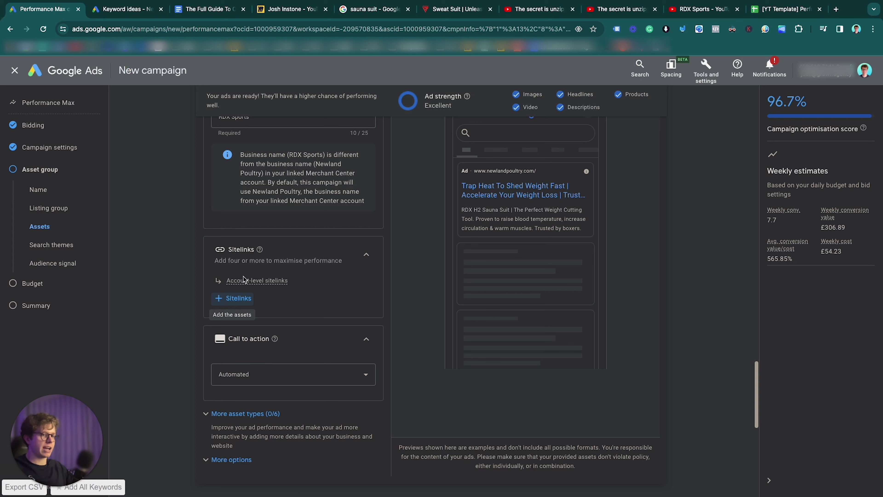
{"action": "mouse_move", "coordinate": [281, 284]}
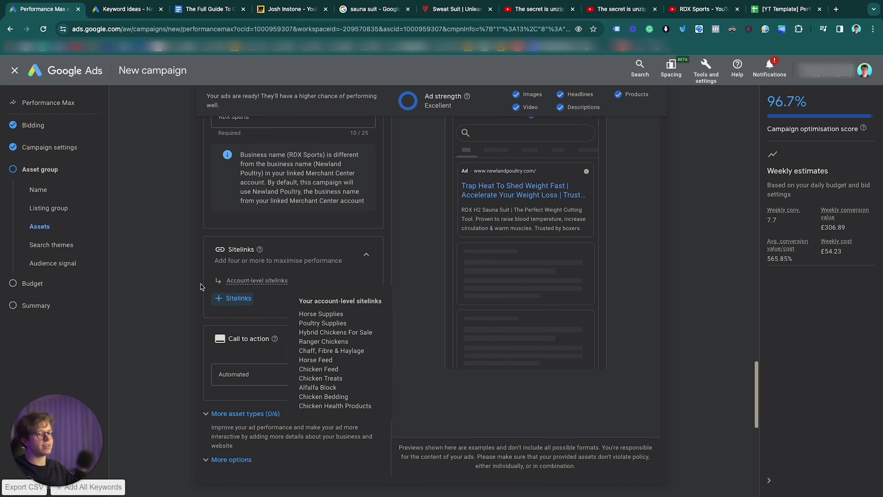
{"action": "scroll", "coordinate": [191, 290], "scroll_direction": "down", "scroll_amount": 3}
{"action": "left_click", "coordinate": [286, 278]}
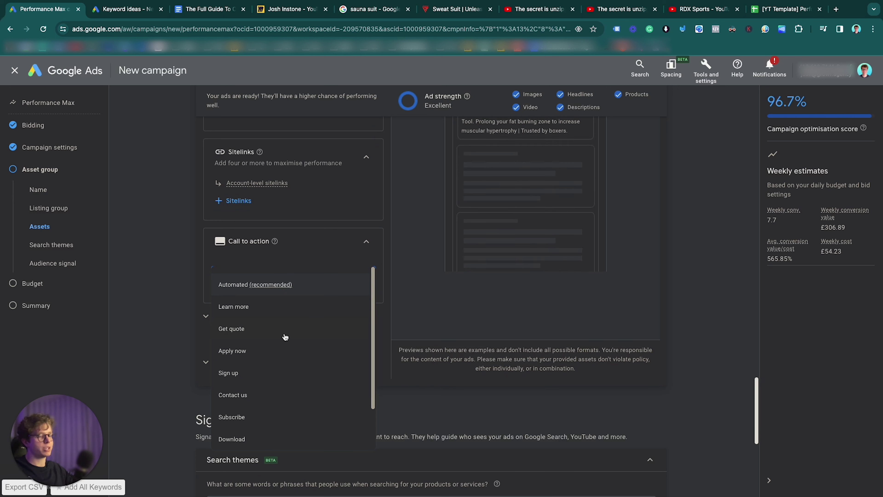
{"action": "scroll", "coordinate": [285, 337], "scroll_direction": "down", "scroll_amount": 3}
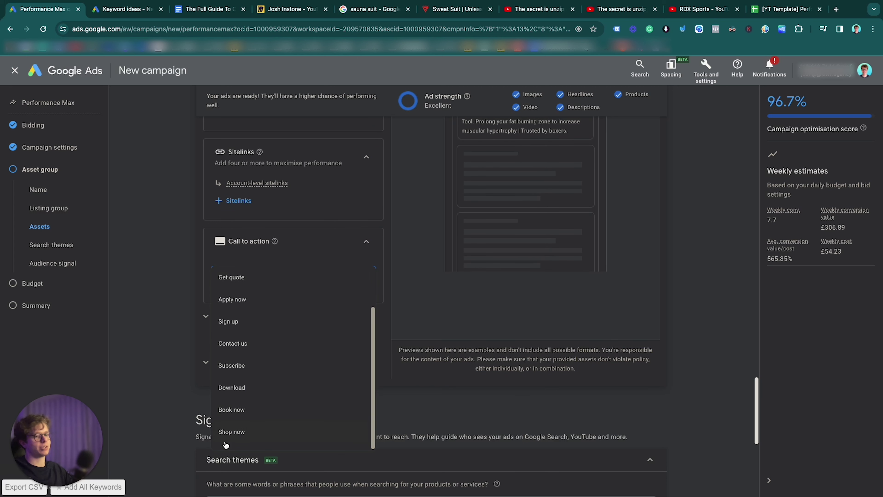
{"action": "left_click", "coordinate": [228, 404]}
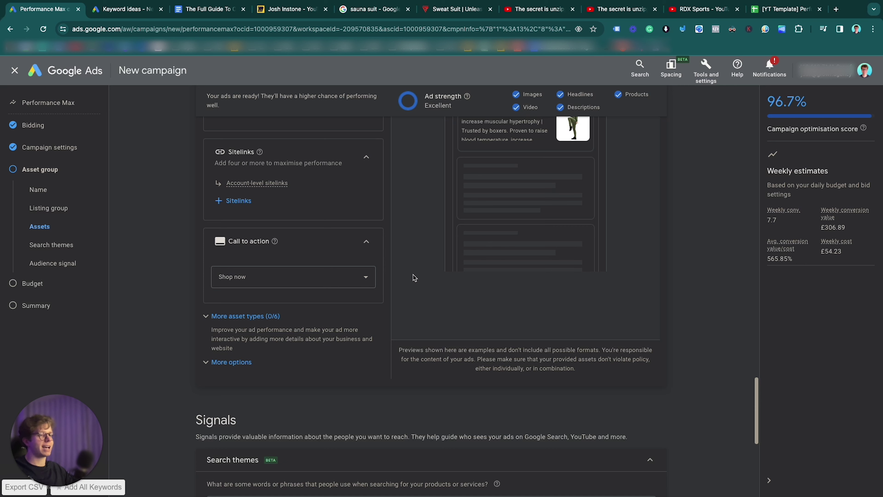
Expand the additional asset types, check the account-level callouts, and leave the callout selection without adding any
{"action": "scroll", "coordinate": [411, 280], "scroll_direction": "down", "scroll_amount": 1}
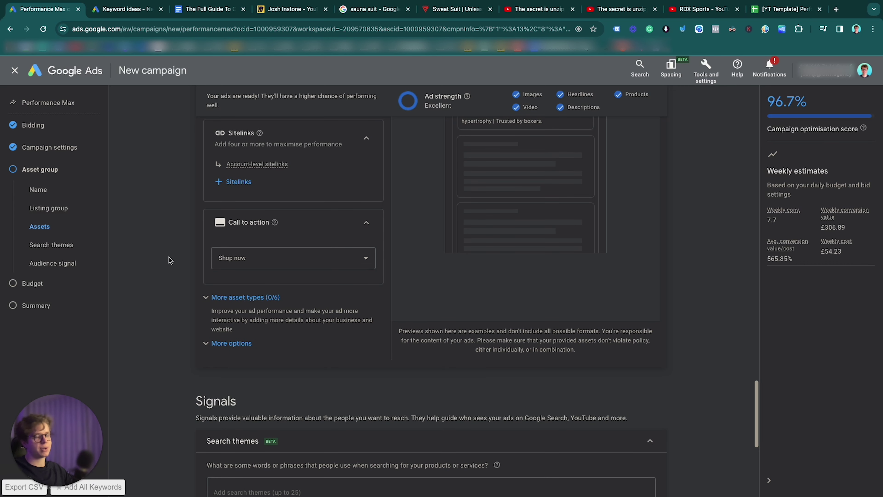
{"action": "left_click", "coordinate": [236, 297]}
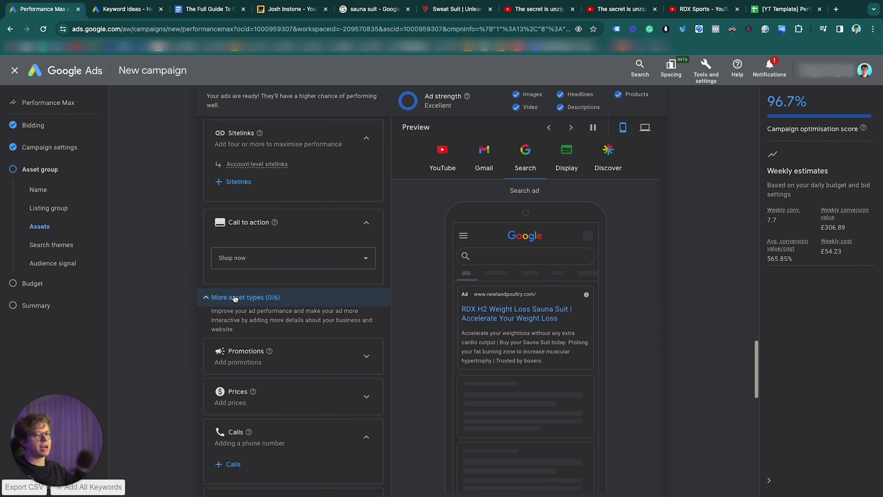
{"action": "scroll", "coordinate": [219, 307], "scroll_direction": "down", "scroll_amount": 5}
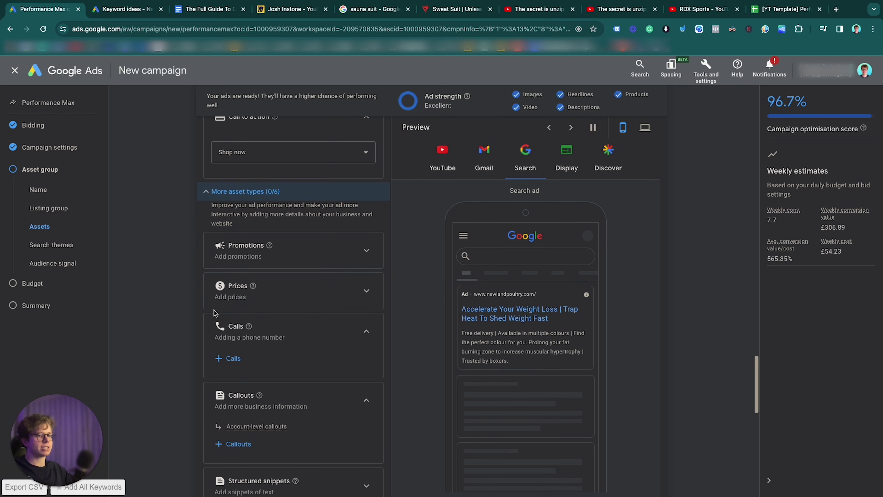
{"action": "scroll", "coordinate": [214, 314], "scroll_direction": "down", "scroll_amount": 2}
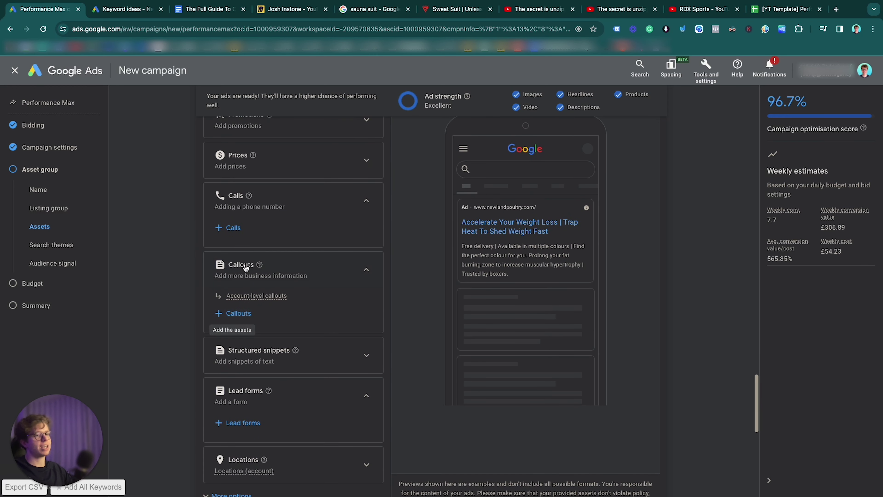
{"action": "mouse_move", "coordinate": [246, 301]}
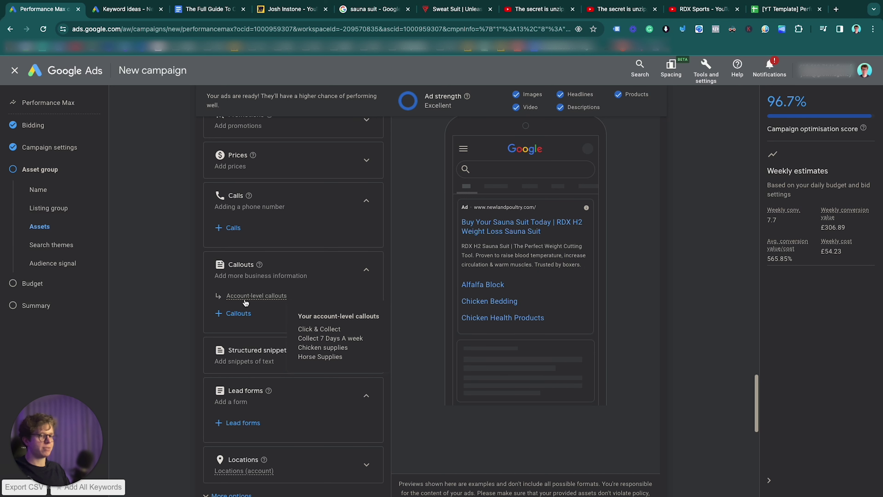
{"action": "left_click", "coordinate": [238, 317]}
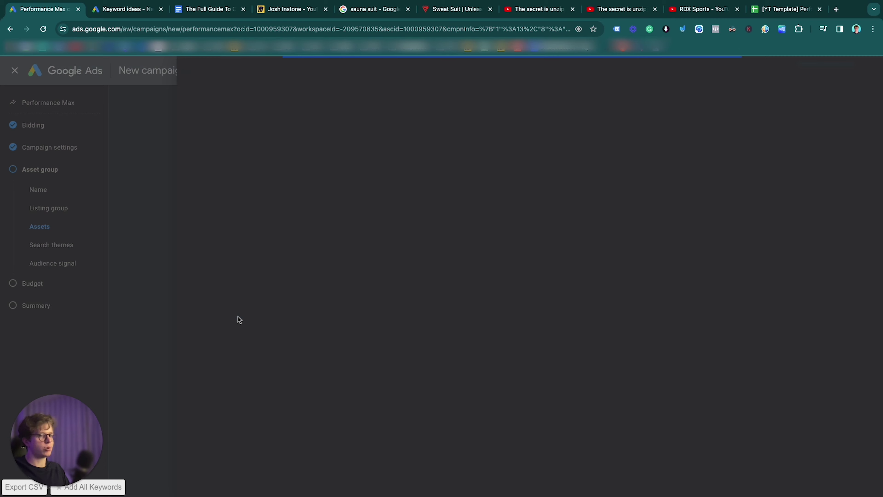
{"action": "left_click", "coordinate": [151, 205]}
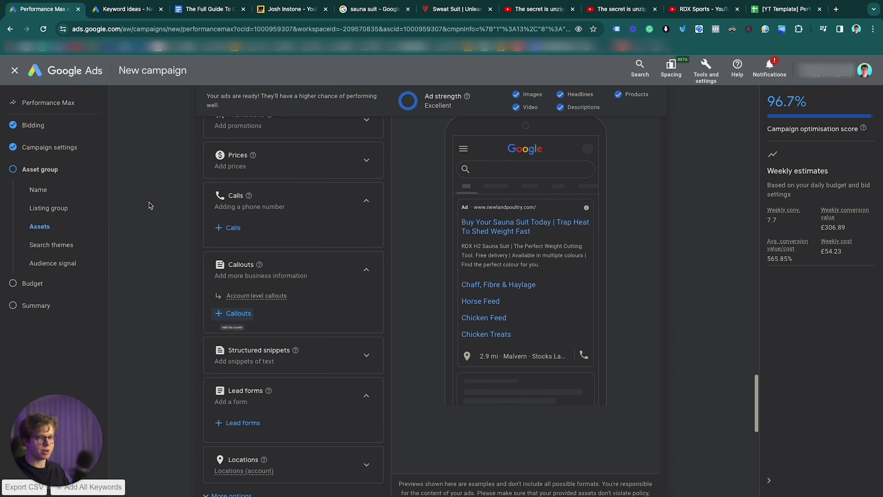
Expand the asset group's further options and set the display path to sauna / suit
{"action": "left_click", "coordinate": [357, 340]}
{"action": "scroll", "coordinate": [357, 340], "scroll_direction": "down", "scroll_amount": 2}
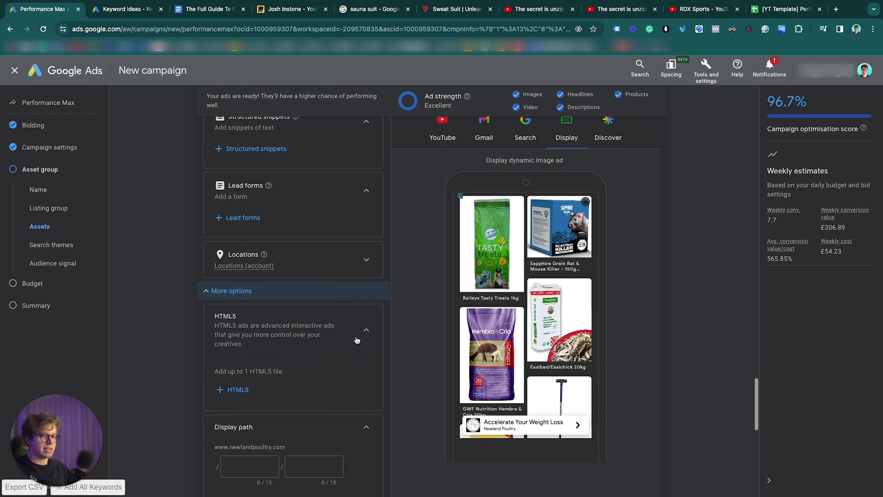
{"action": "scroll", "coordinate": [357, 340], "scroll_direction": "down", "scroll_amount": 1}
{"action": "scroll", "coordinate": [306, 279], "scroll_direction": "down", "scroll_amount": 3}
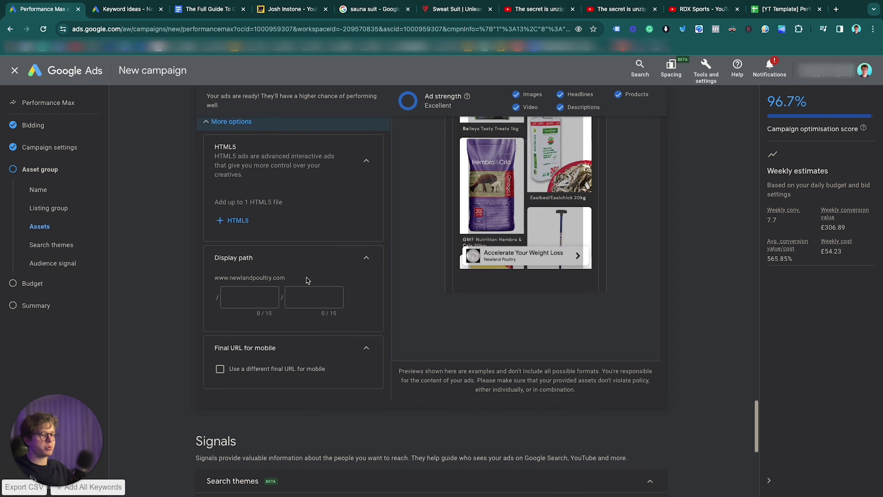
{"action": "left_click_drag", "start_coordinate": [209, 258], "coordinate": [272, 264]}
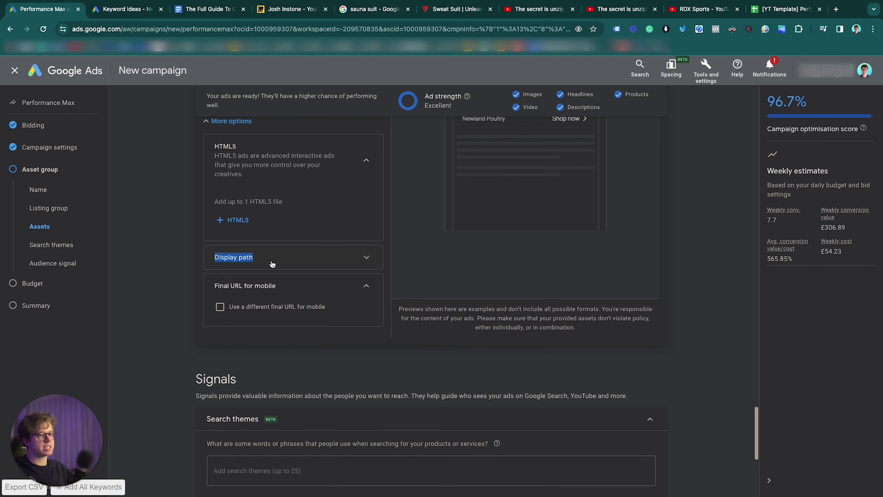
{"action": "left_click", "coordinate": [273, 265]}
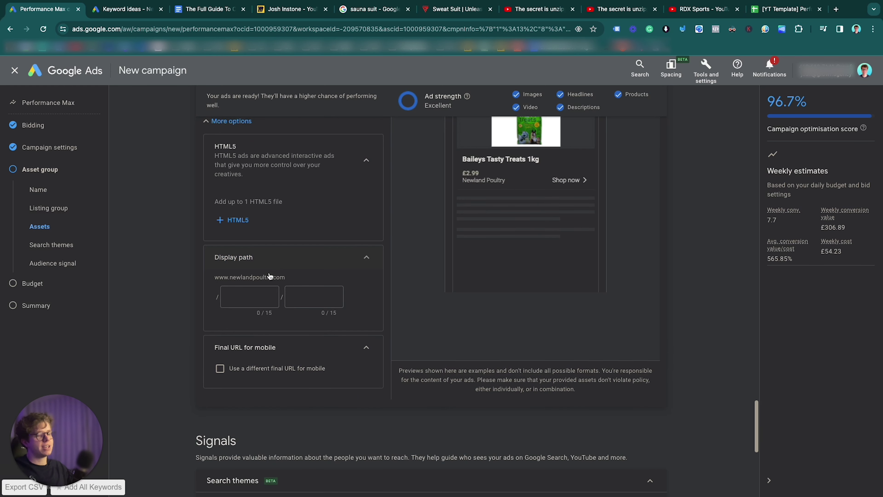
{"action": "left_click", "coordinate": [258, 300]}
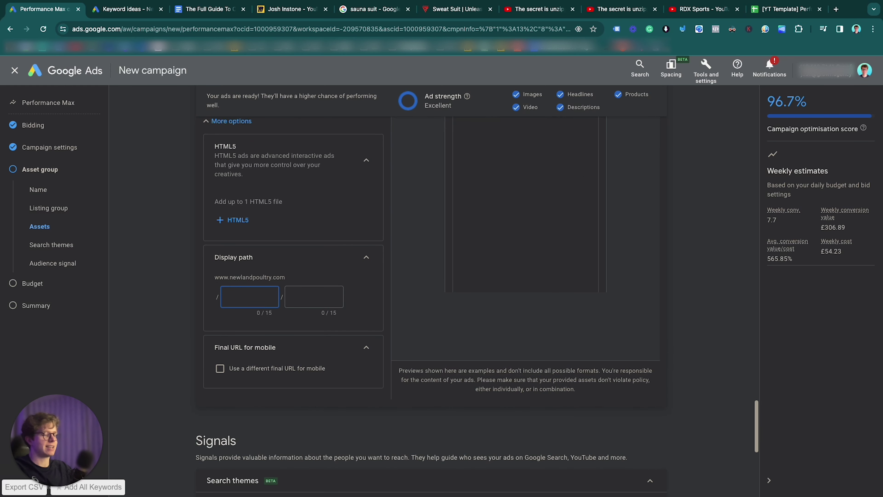
{"action": "type", "text": "sauna"}
{"action": "left_click", "coordinate": [314, 296]}
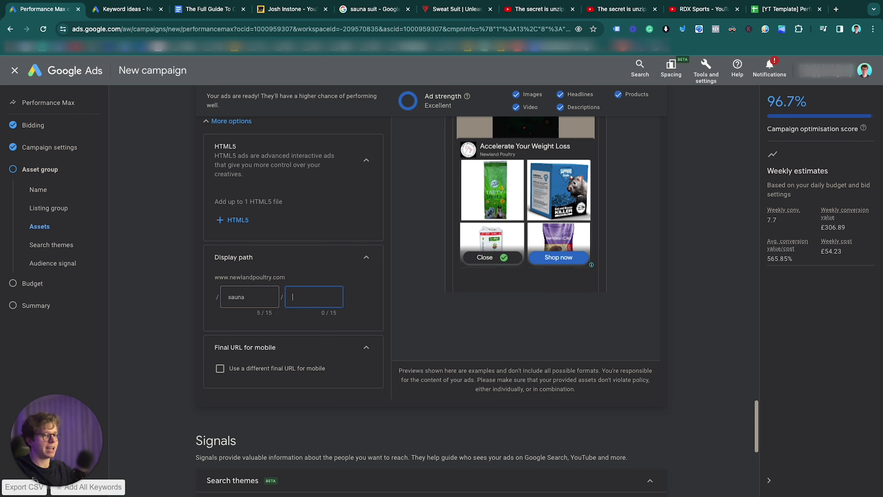
{"action": "type", "text": "suit"}
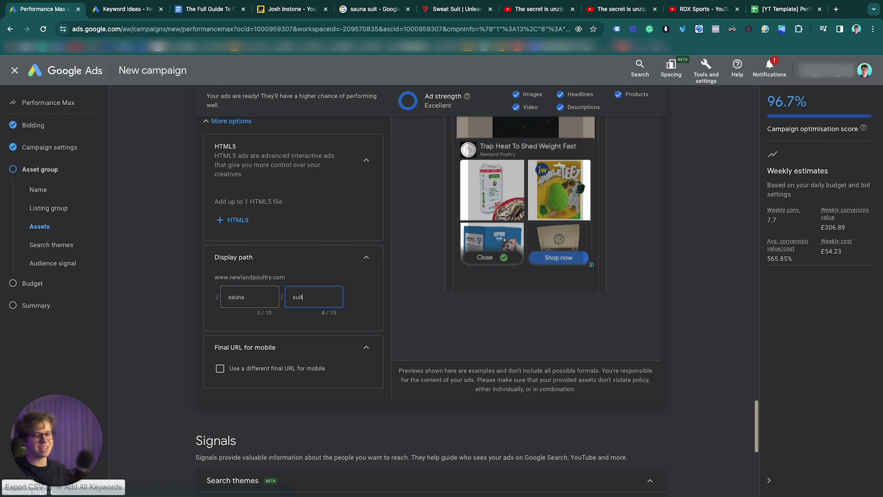
{"action": "scroll", "coordinate": [525, 146], "scroll_direction": "up", "scroll_amount": 10}
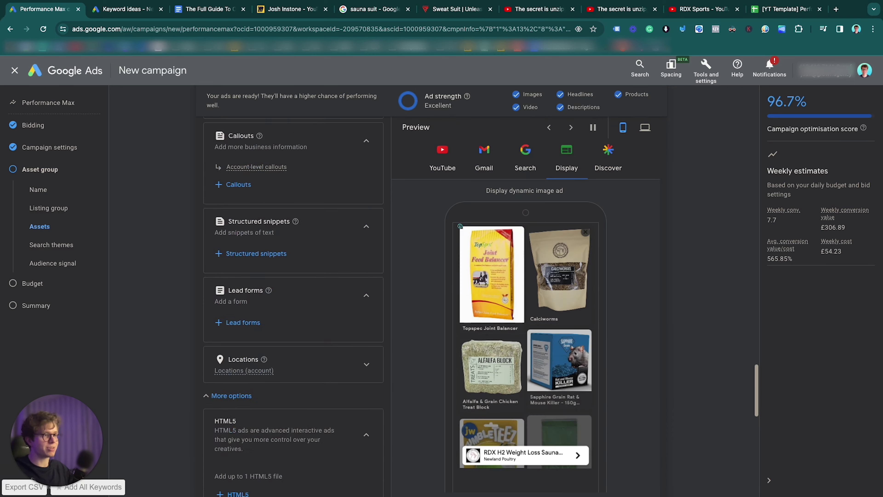
{"action": "scroll", "coordinate": [257, 314], "scroll_direction": "down", "scroll_amount": 10}
{"action": "scroll", "coordinate": [258, 314], "scroll_direction": "down", "scroll_amount": 1}
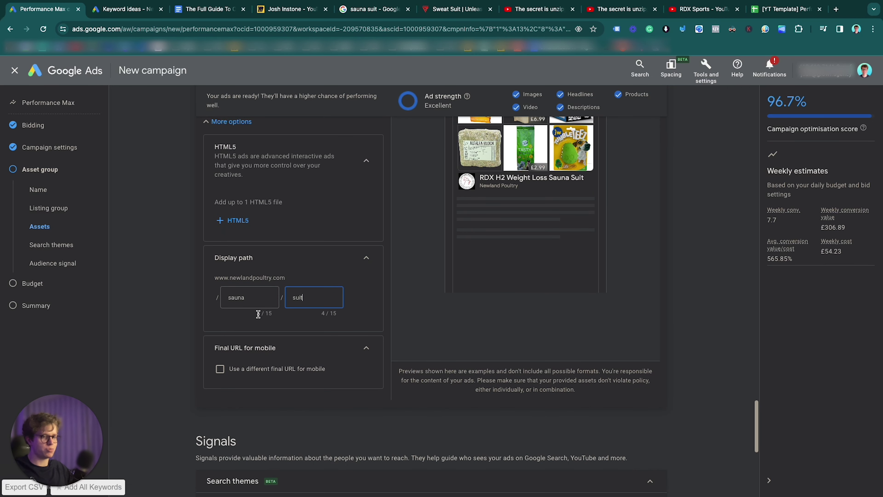
Begin adding search themes to the asset group, and switch to Keyword Planner to get UK keyword ideas for "sauna suit"
{"action": "scroll", "coordinate": [258, 314], "scroll_direction": "down", "scroll_amount": 2}
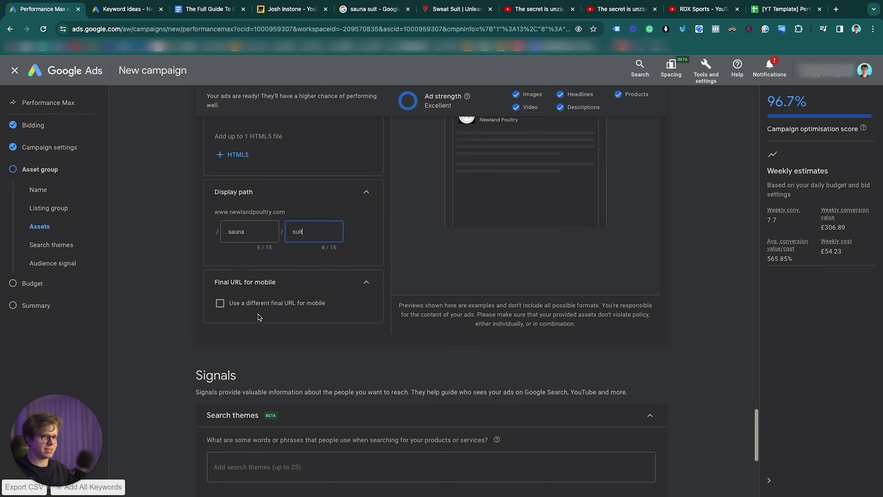
{"action": "scroll", "coordinate": [424, 312], "scroll_direction": "down", "scroll_amount": 3}
{"action": "scroll", "coordinate": [426, 314], "scroll_direction": "down", "scroll_amount": 4}
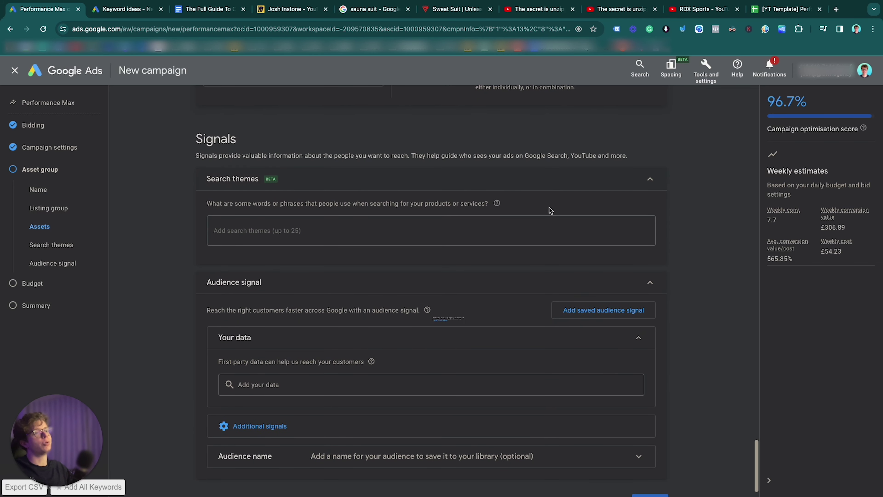
{"action": "scroll", "coordinate": [262, 384], "scroll_direction": "down", "scroll_amount": 1}
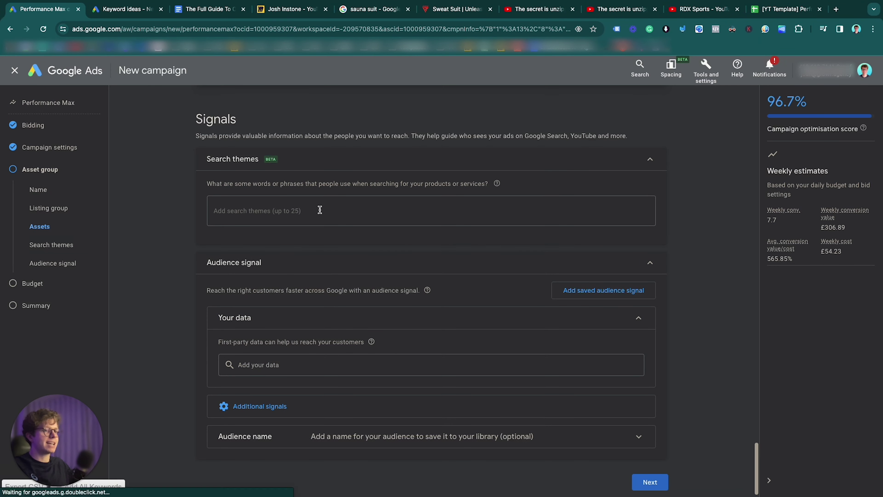
{"action": "left_click", "coordinate": [310, 212]}
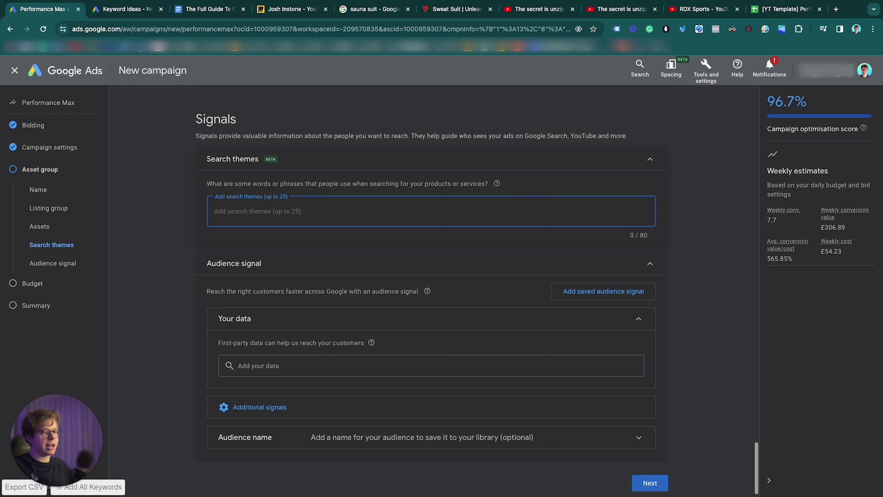
{"action": "left_click", "coordinate": [129, 11]}
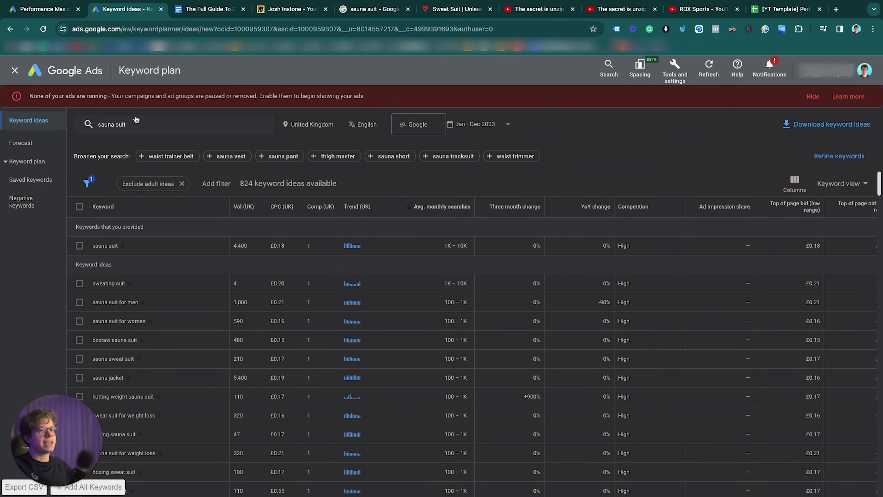
{"action": "left_click", "coordinate": [136, 124]}
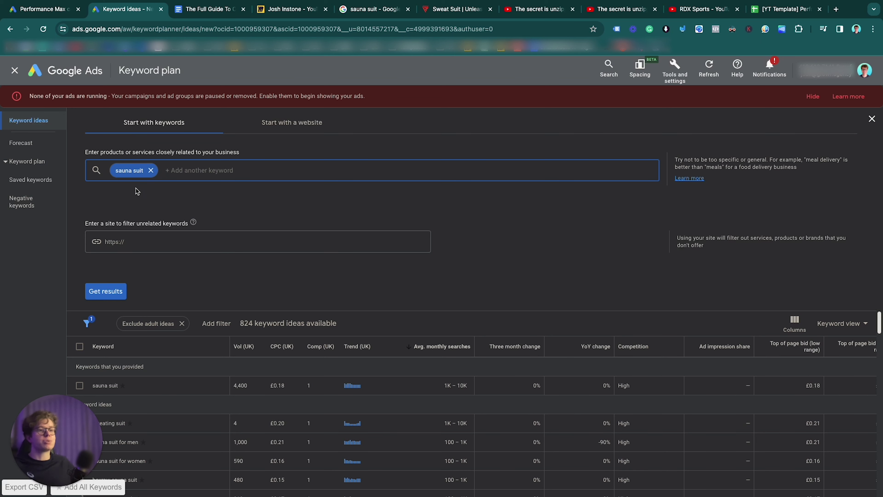
{"action": "left_click", "coordinate": [100, 290]}
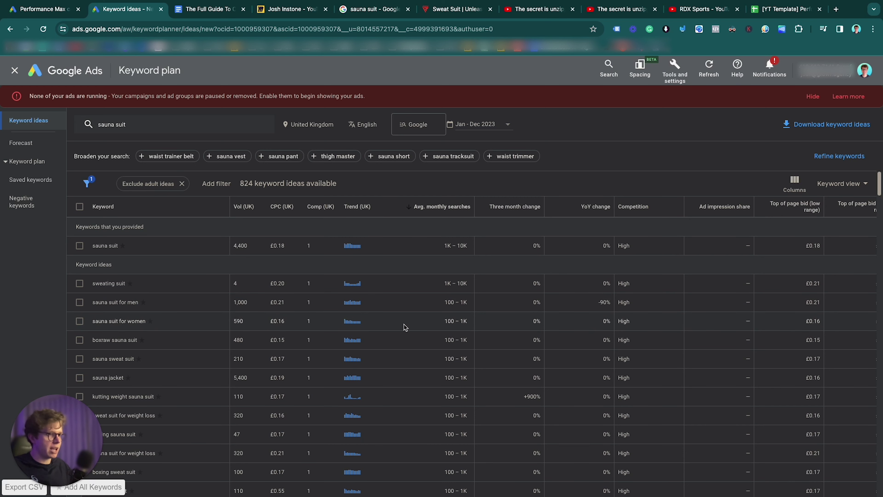
Select the keyword ideas sauna suit, sweating suit, sauna suit for men, boxraw sauna suit, sauna sweat suit and sauna jacket
{"action": "left_click", "coordinate": [78, 247]}
{"action": "left_click", "coordinate": [80, 283]}
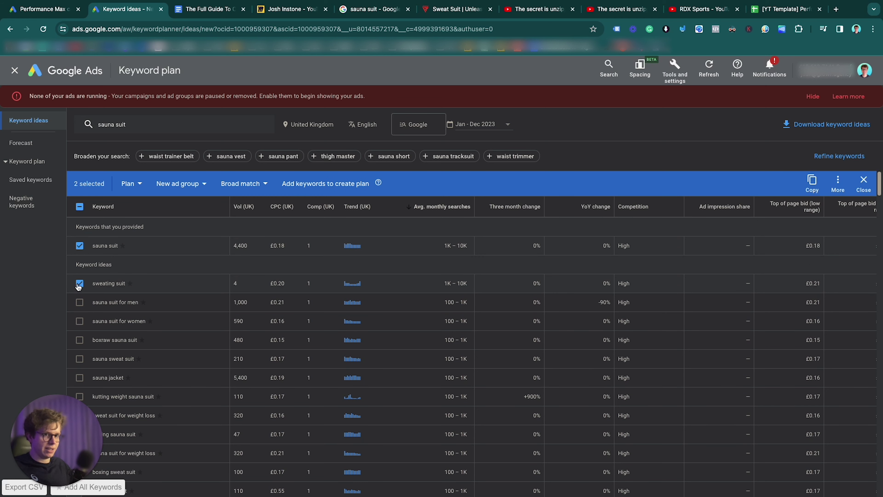
{"action": "left_click", "coordinate": [80, 303]}
{"action": "scroll", "coordinate": [81, 307], "scroll_direction": "down", "scroll_amount": 1}
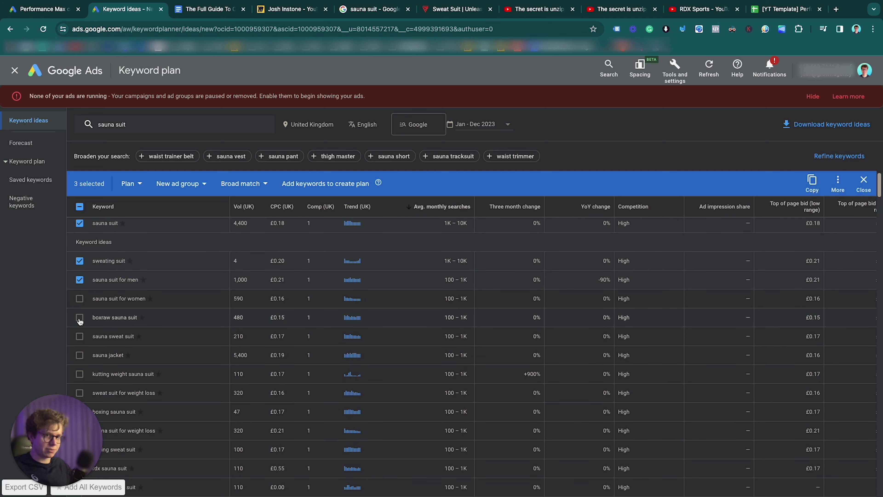
{"action": "left_click", "coordinate": [80, 313]}
{"action": "scroll", "coordinate": [80, 322], "scroll_direction": "down", "scroll_amount": 1}
{"action": "left_click", "coordinate": [80, 322]}
{"action": "scroll", "coordinate": [81, 325], "scroll_direction": "down", "scroll_amount": 1}
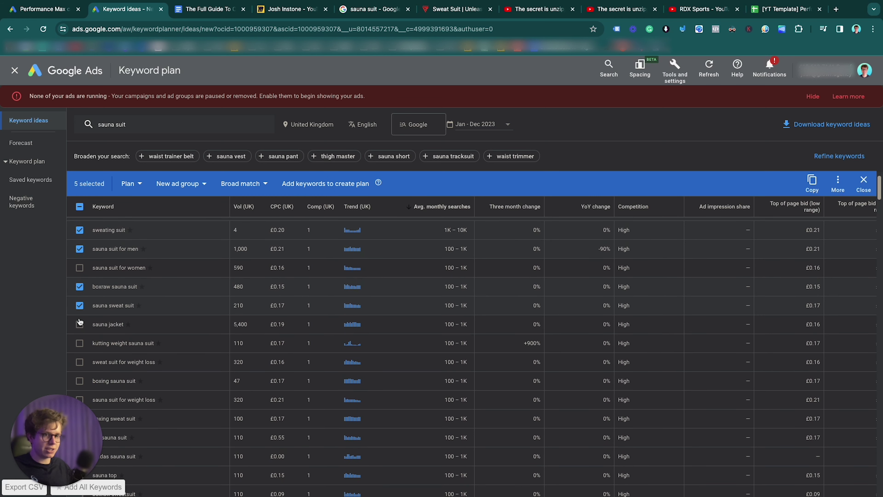
{"action": "left_click", "coordinate": [81, 327]}
{"action": "scroll", "coordinate": [81, 329], "scroll_direction": "down", "scroll_amount": 1}
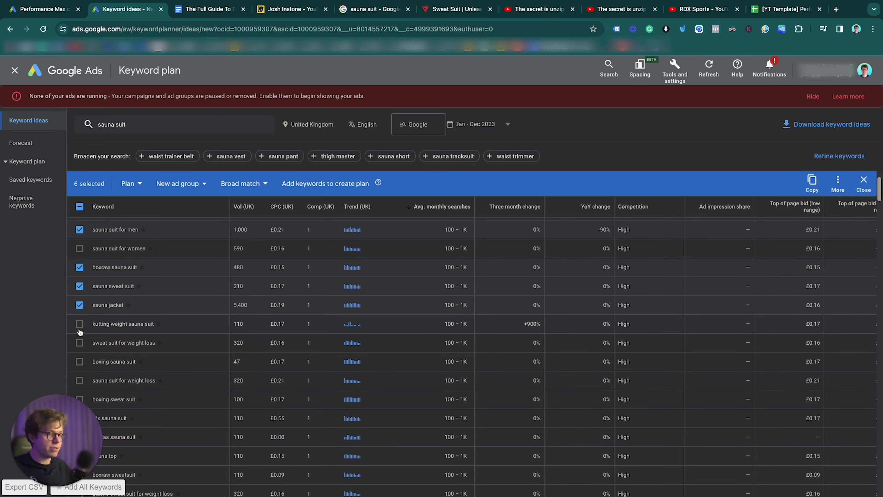
Also select kutting weight sauna suit, sweat suit for weight loss, boxing sauna suit, sauna suit for weight loss, boxing sweat suit and rdx sauna suit
{"action": "left_click", "coordinate": [80, 327]}
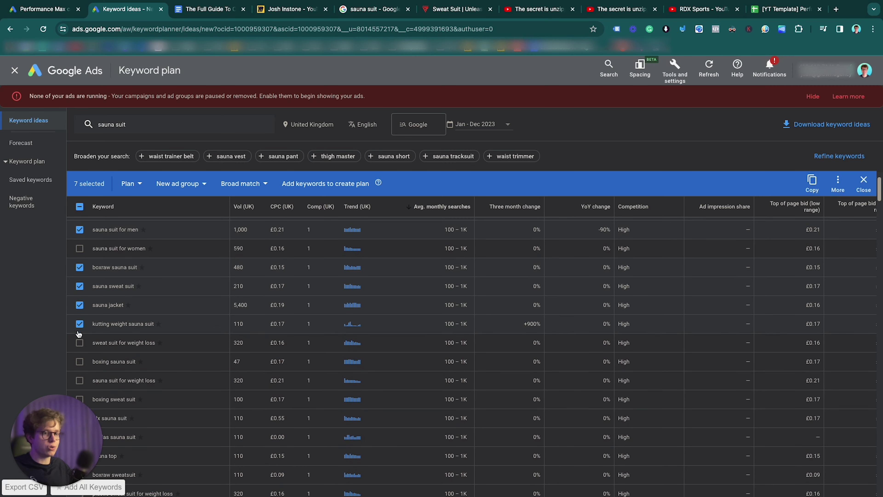
{"action": "left_click", "coordinate": [77, 344]}
{"action": "scroll", "coordinate": [76, 346], "scroll_direction": "down", "scroll_amount": 1}
{"action": "left_click", "coordinate": [78, 344]}
{"action": "scroll", "coordinate": [78, 345], "scroll_direction": "down", "scroll_amount": 1}
{"action": "left_click", "coordinate": [79, 344]}
{"action": "scroll", "coordinate": [78, 346], "scroll_direction": "down", "scroll_amount": 1}
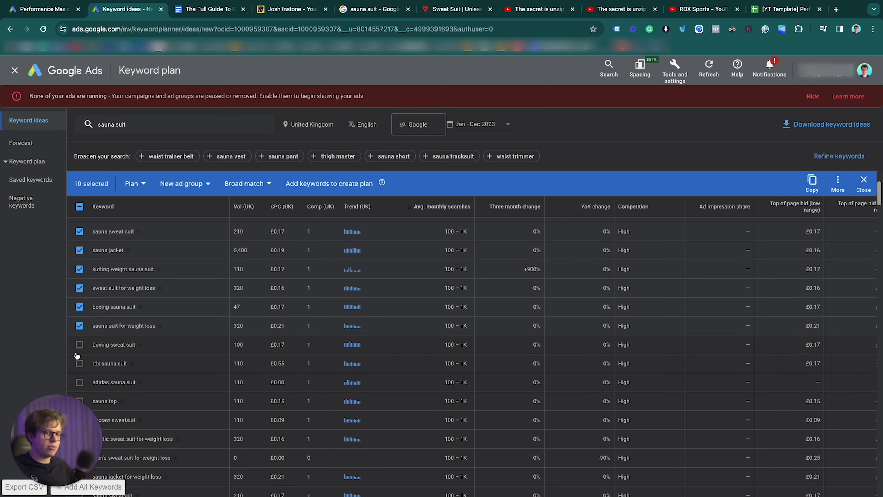
{"action": "left_click", "coordinate": [80, 346]}
{"action": "left_click", "coordinate": [80, 363]}
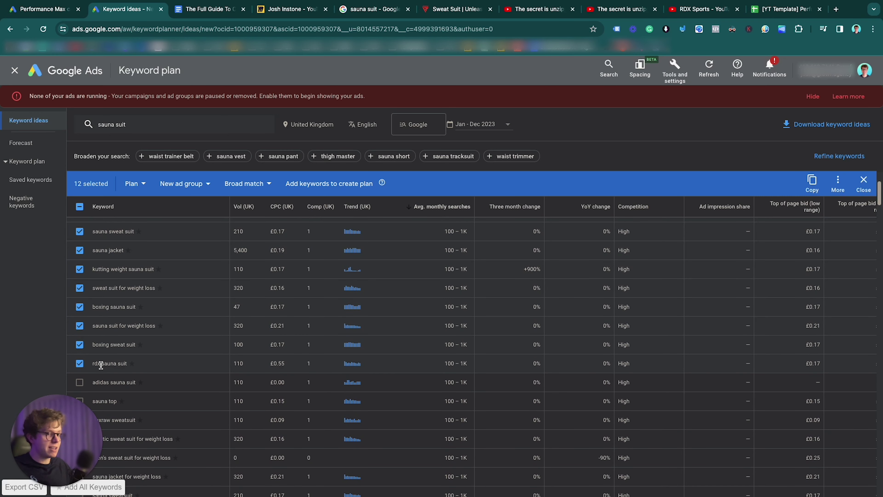
Extend the keyword selection with adidas sauna suit, sauna top, boxraw sweatsuit, plastic sweat suit for weight loss and men's sweat suit for weight loss
{"action": "scroll", "coordinate": [83, 368], "scroll_direction": "down", "scroll_amount": 3}
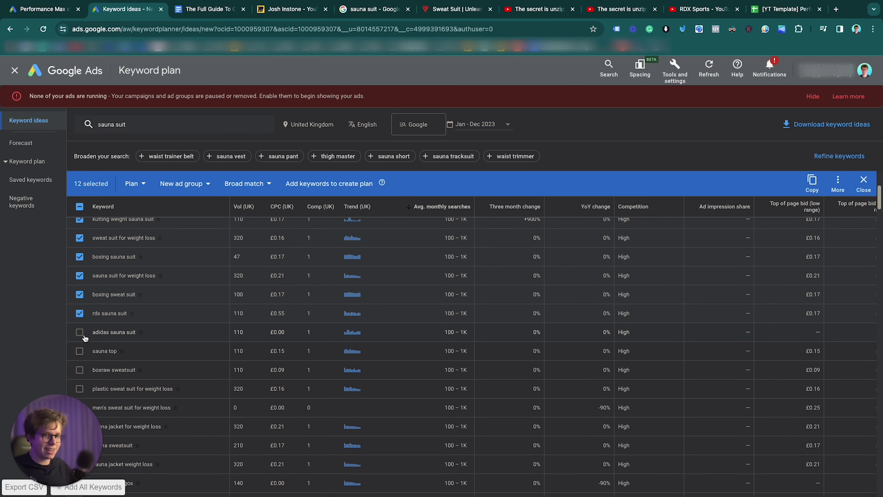
{"action": "left_click", "coordinate": [79, 332]}
{"action": "left_click", "coordinate": [80, 352]}
{"action": "left_click", "coordinate": [79, 369]}
{"action": "scroll", "coordinate": [80, 369], "scroll_direction": "down", "scroll_amount": 2}
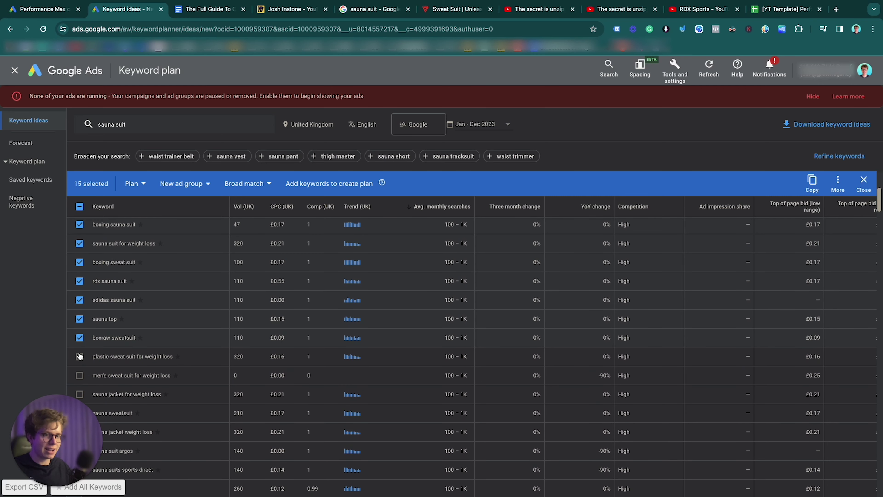
{"action": "left_click", "coordinate": [79, 362]}
{"action": "left_click", "coordinate": [80, 375]}
{"action": "scroll", "coordinate": [79, 375], "scroll_direction": "down", "scroll_amount": 1}
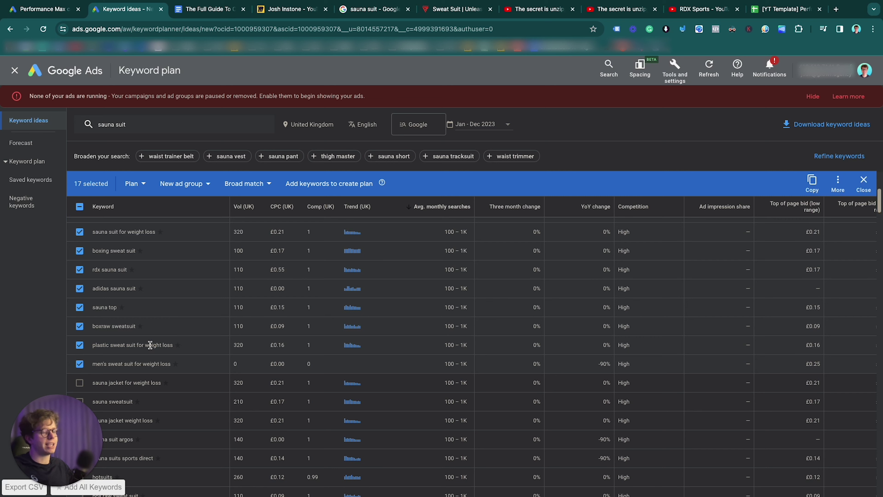
Copy the selected keywords and paste them into the Performance Max campaign as search themes
{"action": "scroll", "coordinate": [210, 352], "scroll_direction": "up", "scroll_amount": 1}
{"action": "scroll", "coordinate": [560, 369], "scroll_direction": "up", "scroll_amount": 5}
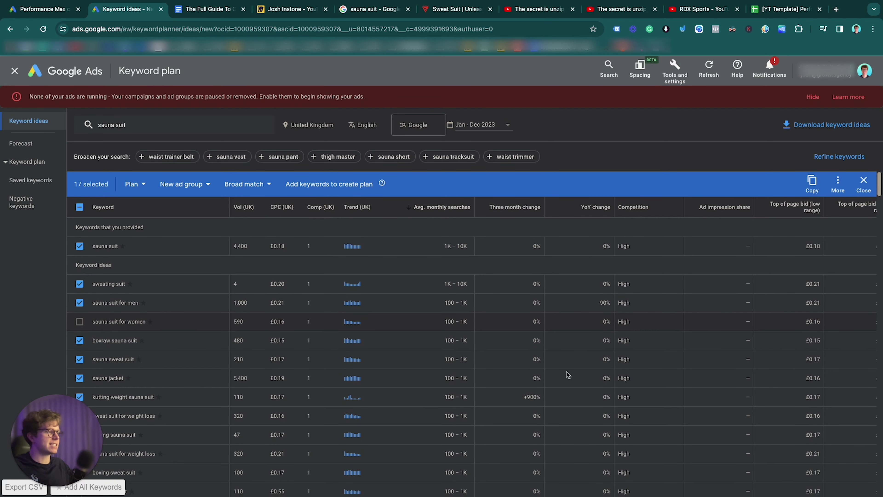
{"action": "left_click", "coordinate": [811, 190]}
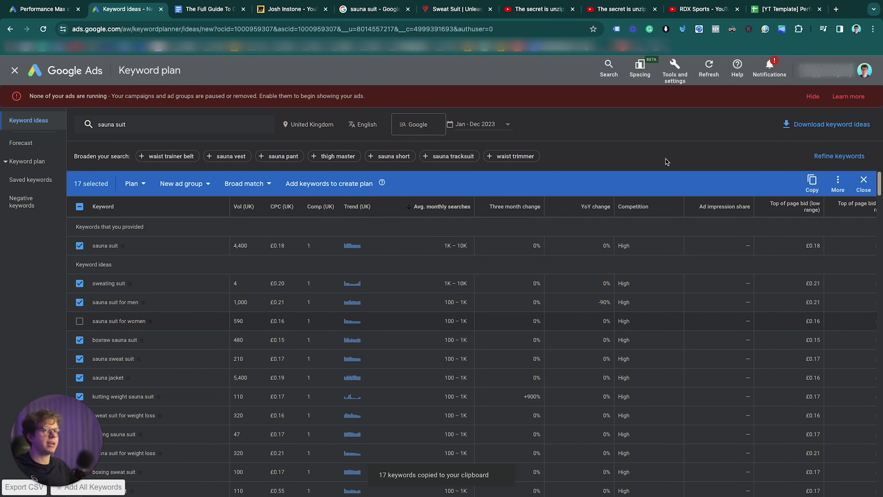
{"action": "left_click", "coordinate": [47, 10]}
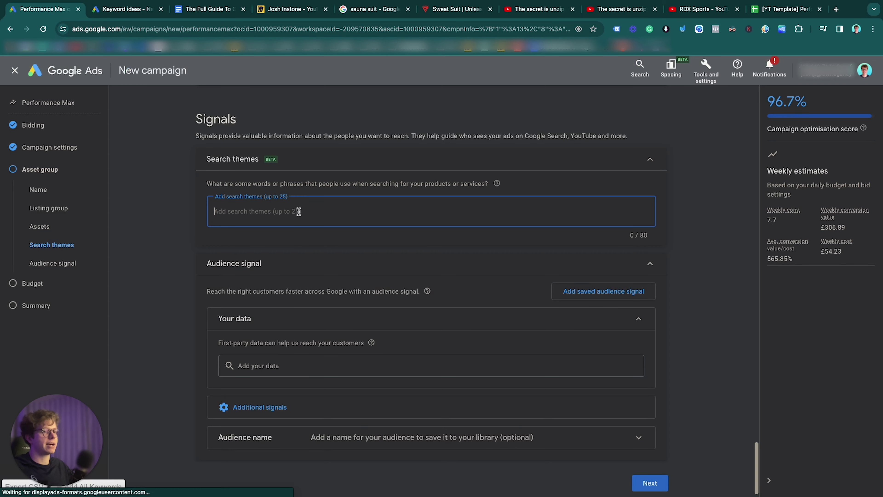
{"action": "key", "text": "ctrl+v"}
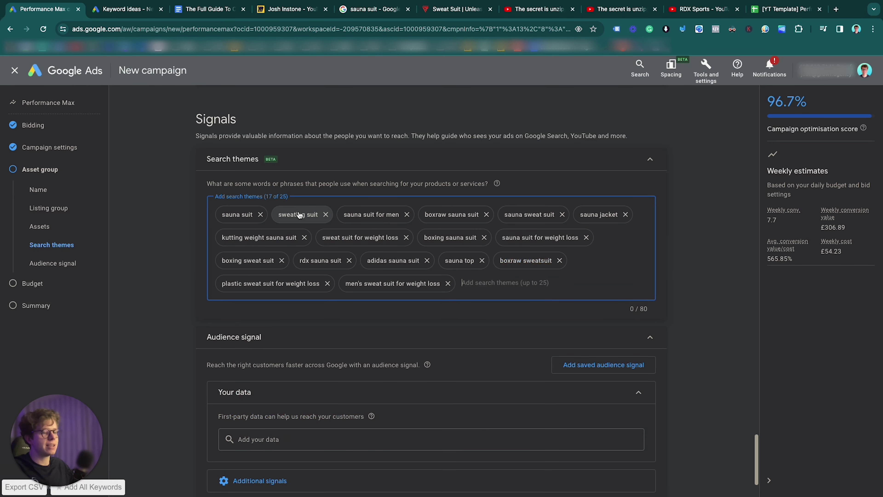
Expand the additional signals of the asset group's audience signal to show interests and demographics
{"action": "mouse_move", "coordinate": [432, 370]}
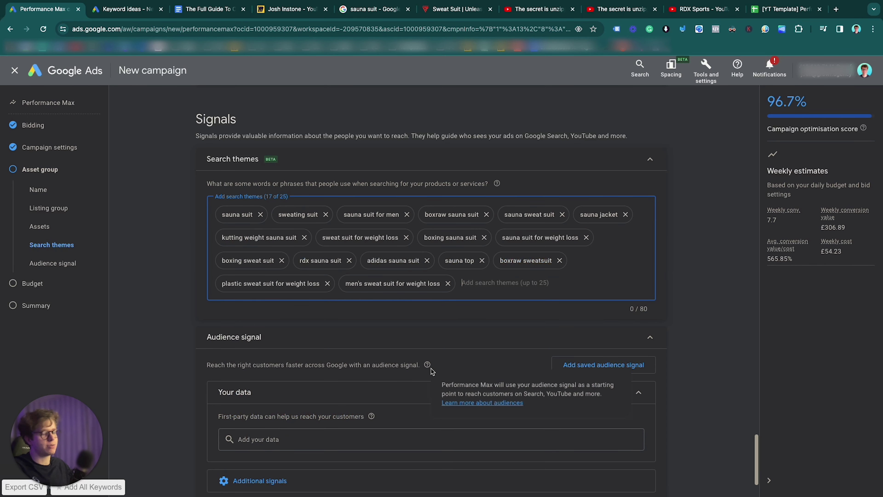
{"action": "scroll", "coordinate": [432, 375], "scroll_direction": "down", "scroll_amount": 1}
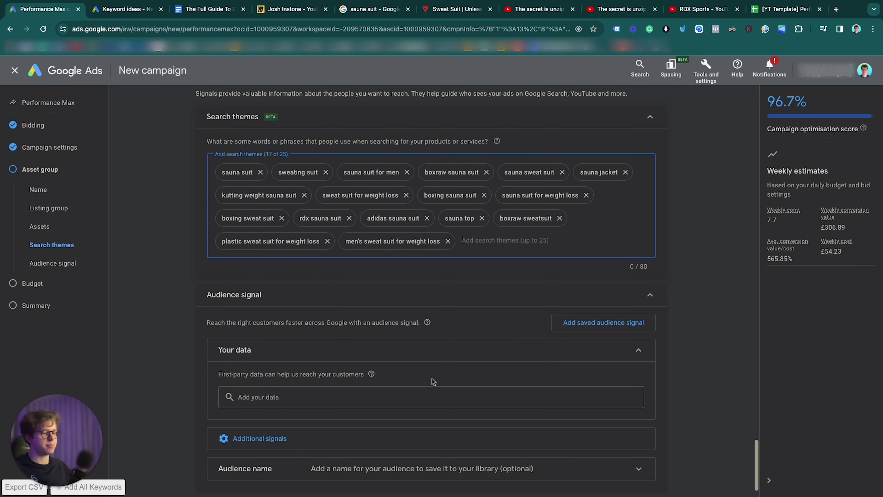
{"action": "scroll", "coordinate": [433, 381], "scroll_direction": "down", "scroll_amount": 1}
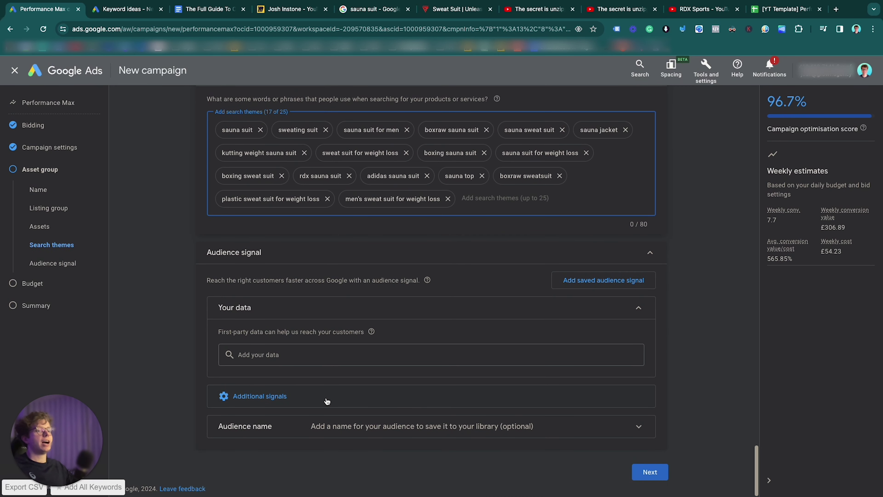
{"action": "left_click", "coordinate": [327, 402]}
{"action": "scroll", "coordinate": [326, 398], "scroll_direction": "down", "scroll_amount": 1}
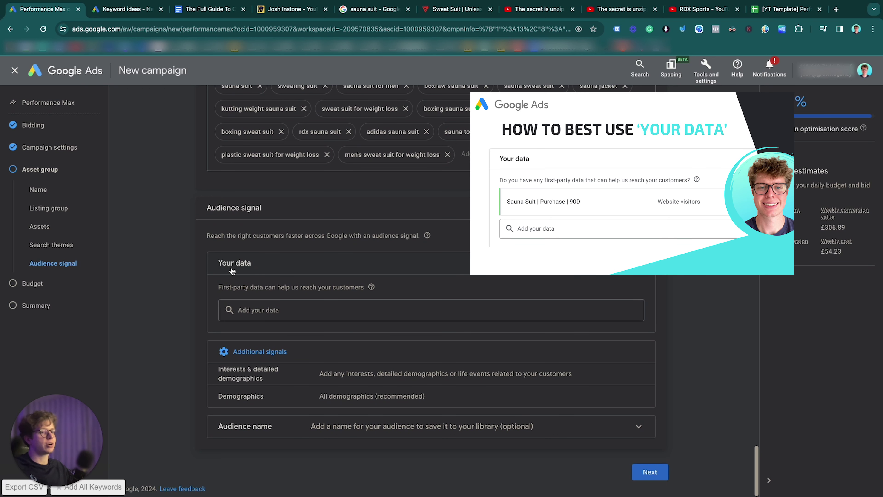
Browse the available website visitor segments for the audience signal's first-party data without selecting any
{"action": "left_click", "coordinate": [249, 307]}
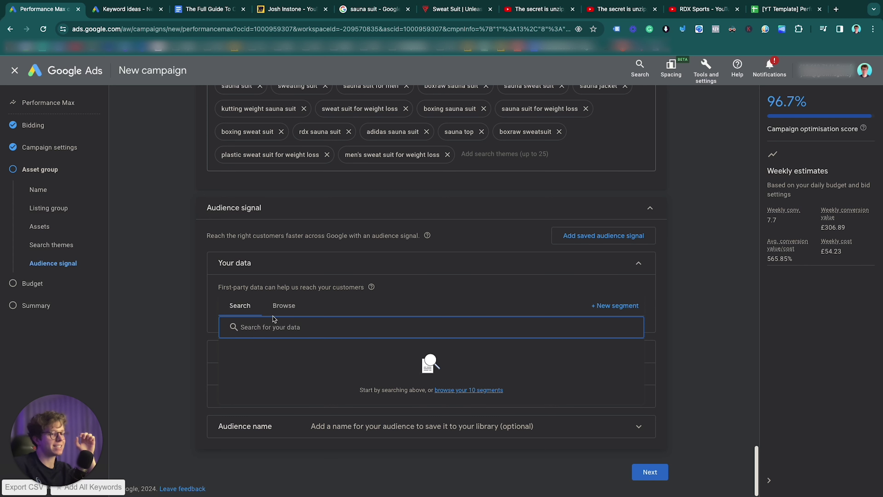
{"action": "left_click", "coordinate": [284, 306]}
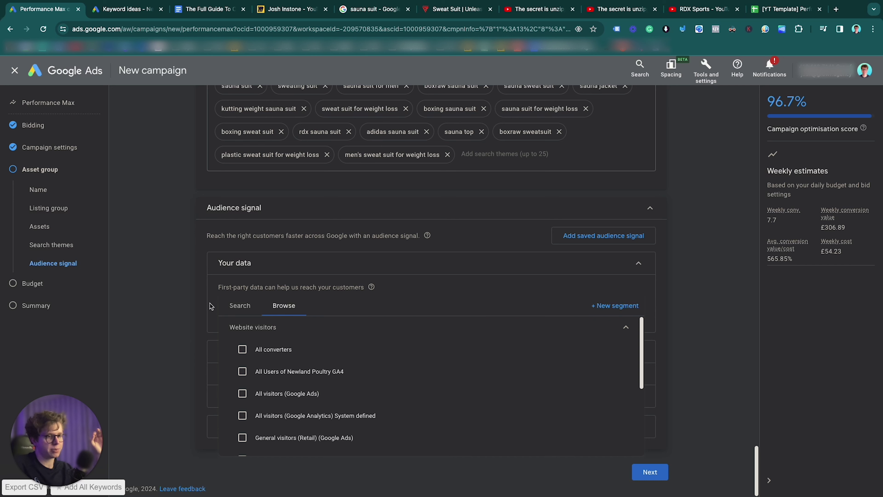
{"action": "left_click", "coordinate": [207, 296]}
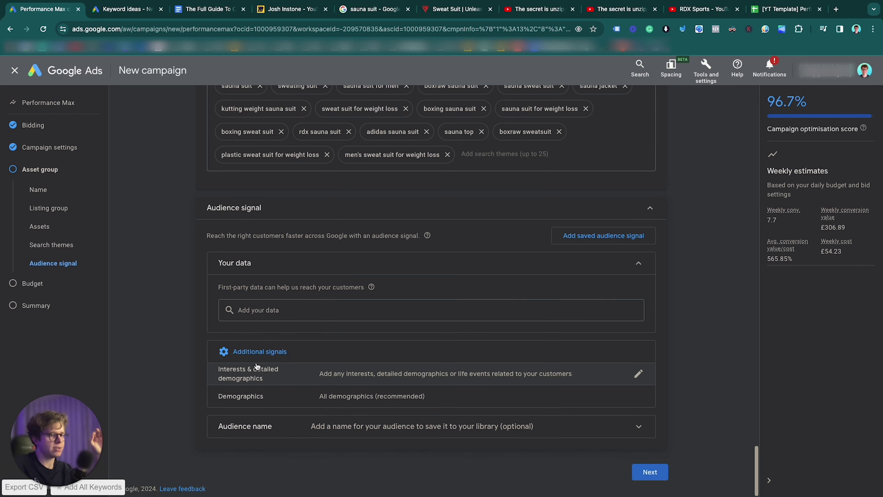
Search the interests and detailed demographics for "boxing" and add the Fight & Wrestling Fans affinity segment
{"action": "left_click", "coordinate": [261, 371]}
{"action": "left_click", "coordinate": [263, 351]}
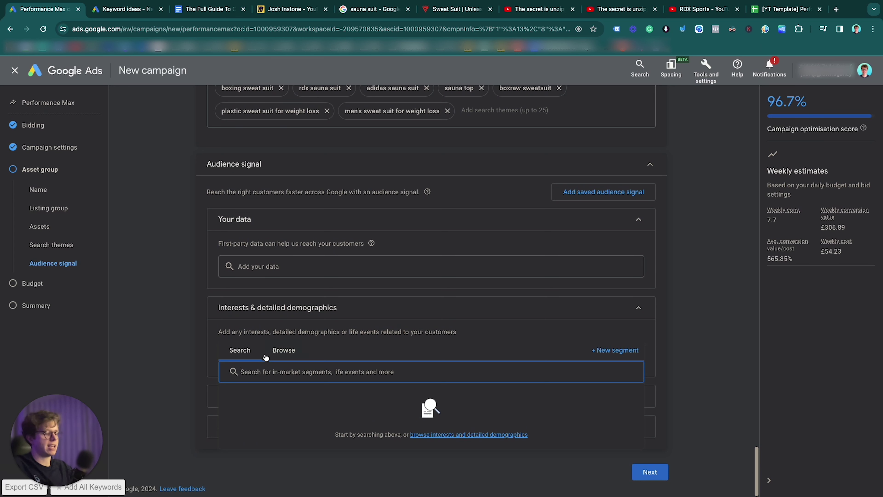
{"action": "type", "text": "boxing"}
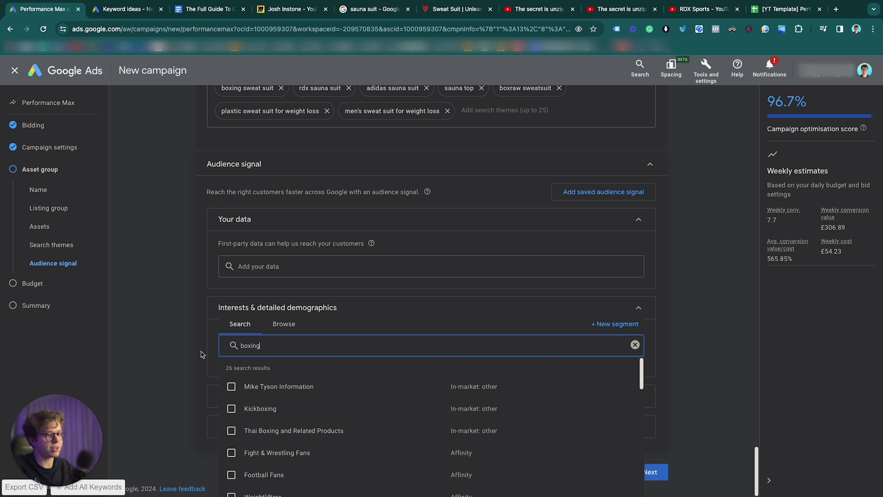
{"action": "scroll", "coordinate": [248, 425], "scroll_direction": "down", "scroll_amount": 1}
{"action": "scroll", "coordinate": [248, 425], "scroll_direction": "down", "scroll_amount": 1}
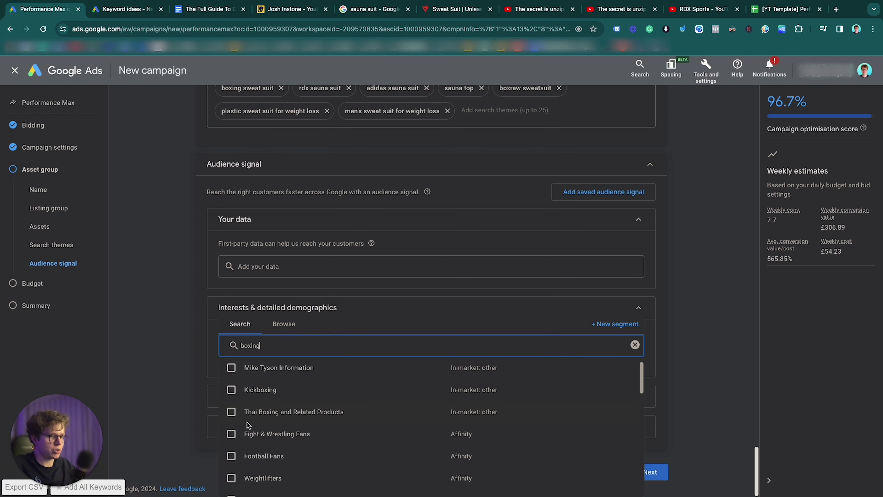
{"action": "left_click", "coordinate": [231, 434]}
Look through the remaining boxing segments and add the Mike Tyson Information in-market segment
{"action": "scroll", "coordinate": [351, 439], "scroll_direction": "down", "scroll_amount": 5}
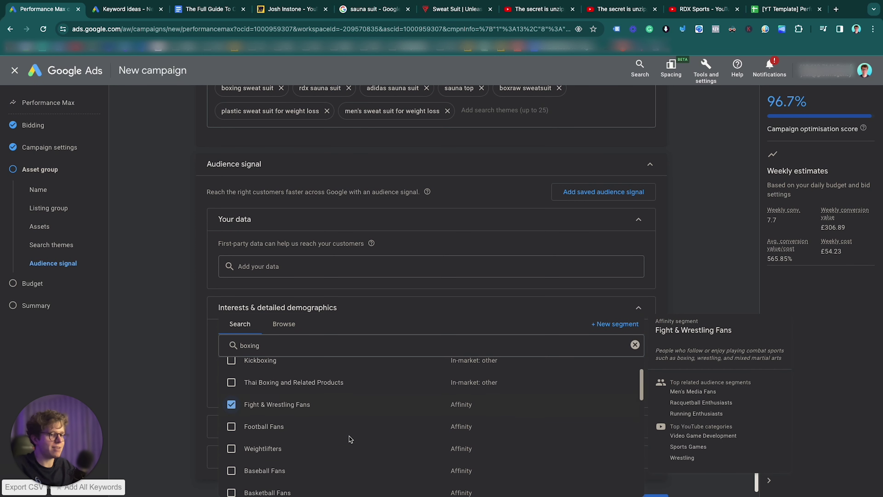
{"action": "scroll", "coordinate": [351, 439], "scroll_direction": "down", "scroll_amount": 6}
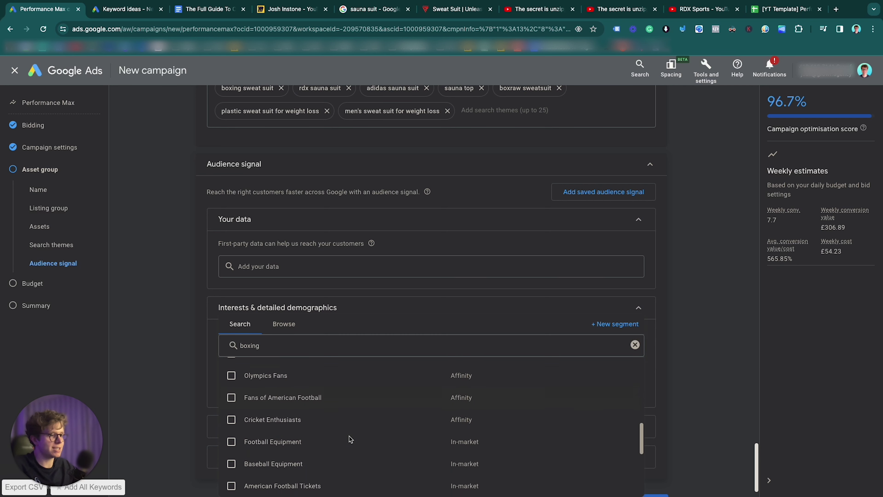
{"action": "scroll", "coordinate": [350, 439], "scroll_direction": "down", "scroll_amount": 5}
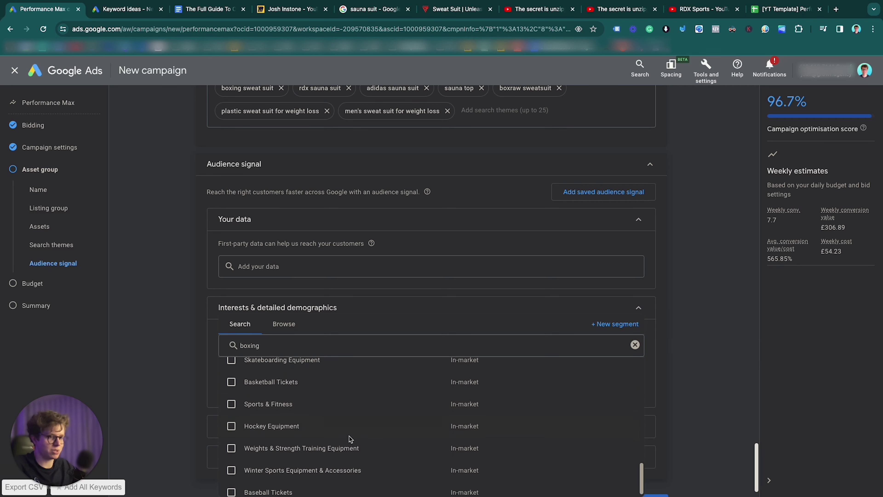
{"action": "scroll", "coordinate": [350, 452], "scroll_direction": "up", "scroll_amount": 3}
{"action": "scroll", "coordinate": [350, 454], "scroll_direction": "up", "scroll_amount": 6}
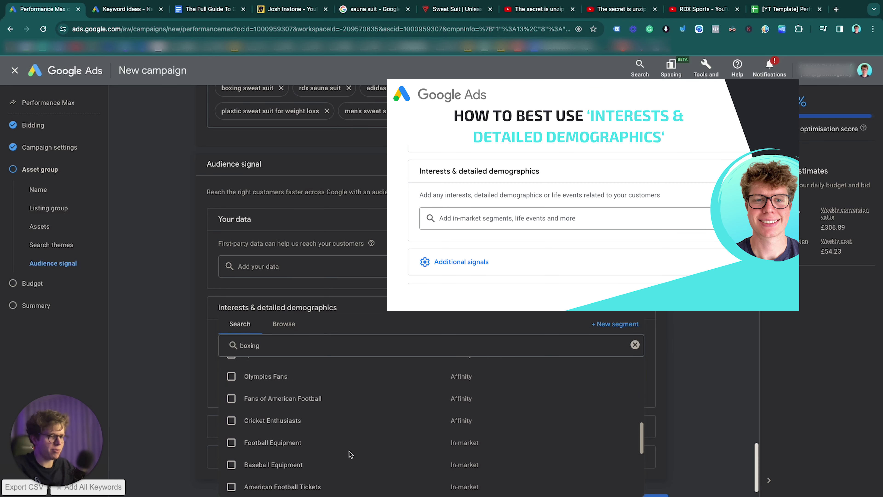
{"action": "scroll", "coordinate": [350, 454], "scroll_direction": "down", "scroll_amount": 3}
{"action": "scroll", "coordinate": [351, 453], "scroll_direction": "up", "scroll_amount": 6}
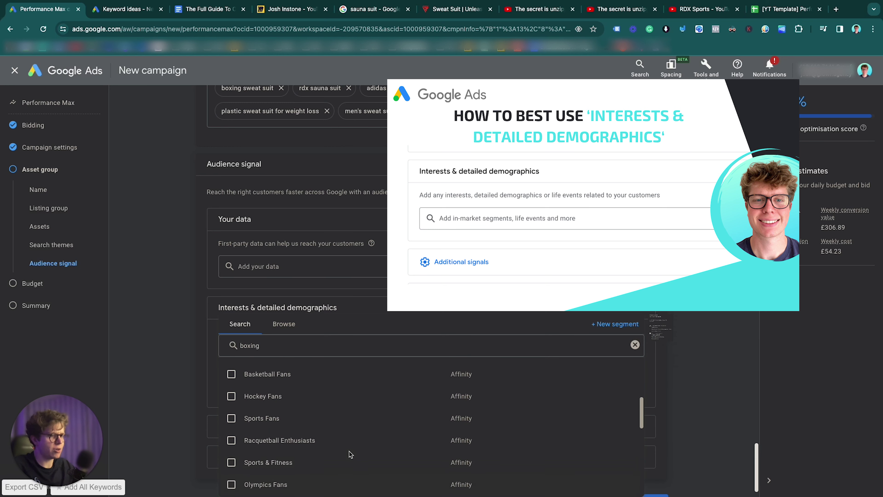
{"action": "scroll", "coordinate": [350, 454], "scroll_direction": "up", "scroll_amount": 1}
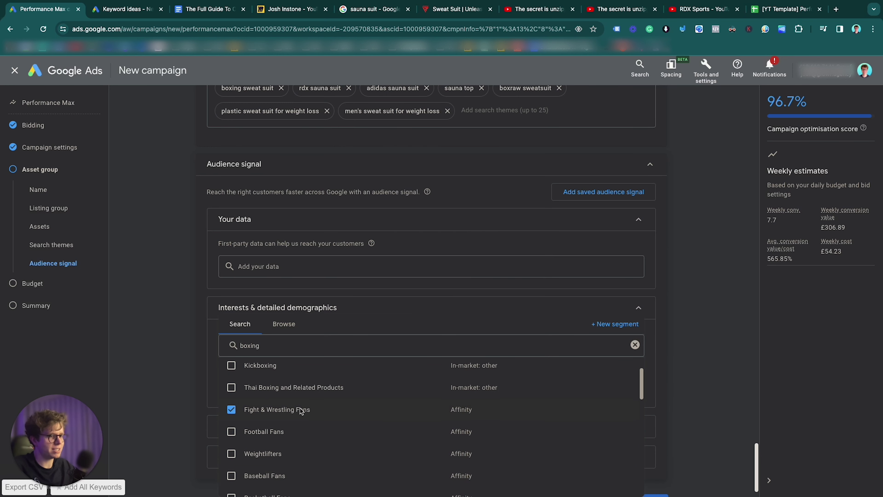
{"action": "mouse_move", "coordinate": [301, 410]}
{"action": "scroll", "coordinate": [301, 411], "scroll_direction": "up", "scroll_amount": 2}
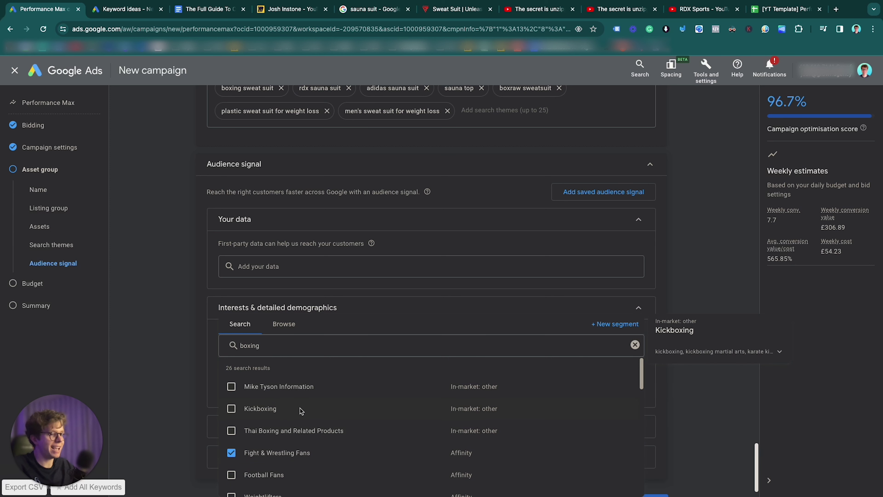
{"action": "left_click", "coordinate": [282, 390]}
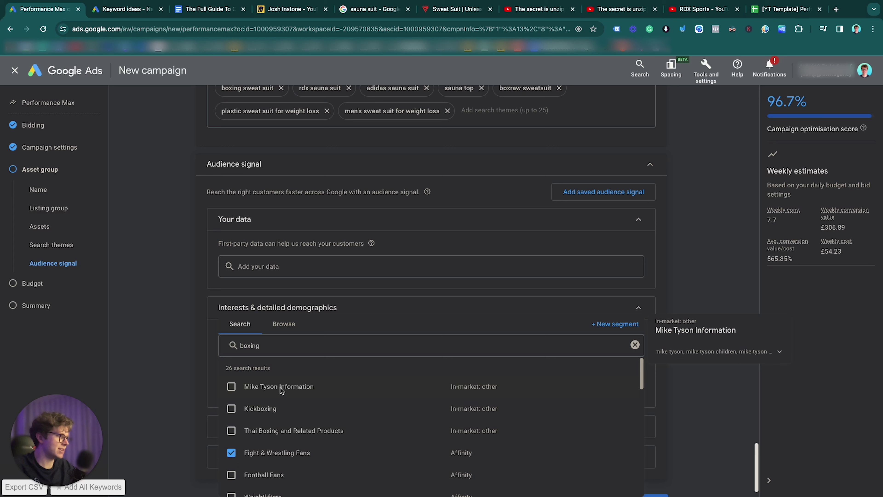
{"action": "left_click", "coordinate": [201, 368]}
Exclude the Female gender from the audience demographics and set the upper age limit to 54
{"action": "scroll", "coordinate": [201, 369], "scroll_direction": "down", "scroll_amount": 2}
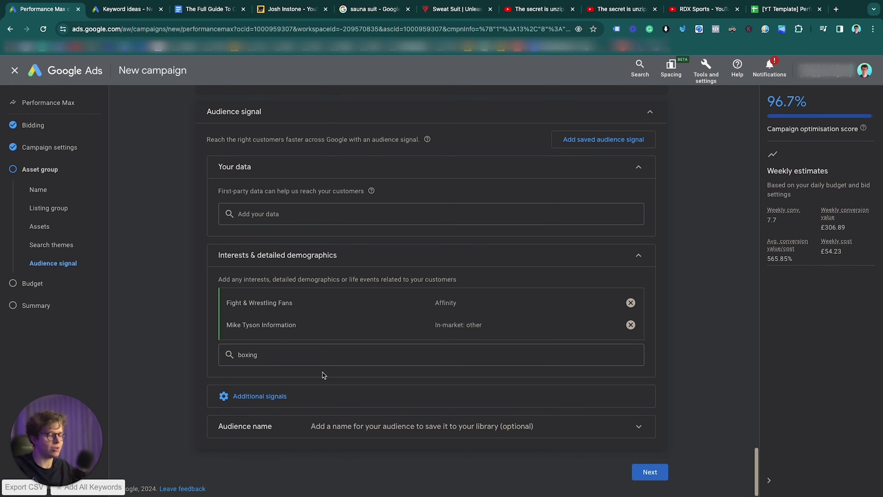
{"action": "left_click", "coordinate": [354, 402]}
{"action": "left_click", "coordinate": [344, 409]}
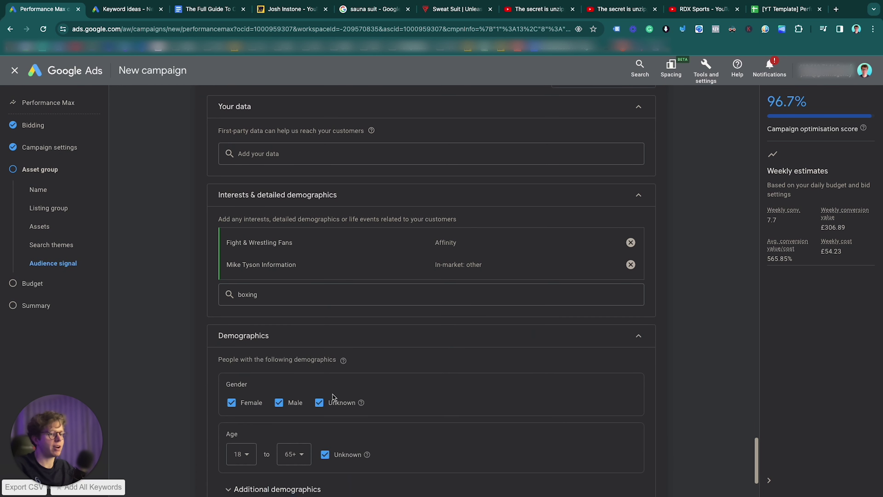
{"action": "scroll", "coordinate": [334, 398], "scroll_direction": "down", "scroll_amount": 2}
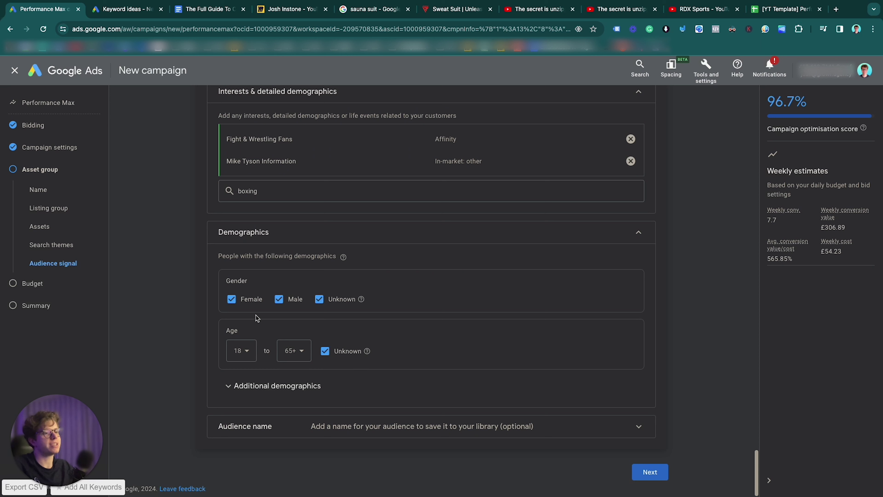
{"action": "left_click", "coordinate": [237, 304]}
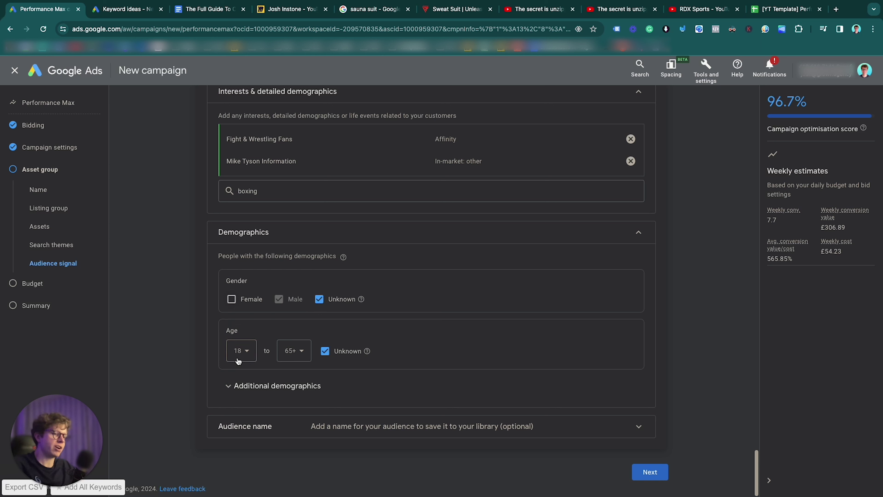
{"action": "left_click", "coordinate": [299, 359]}
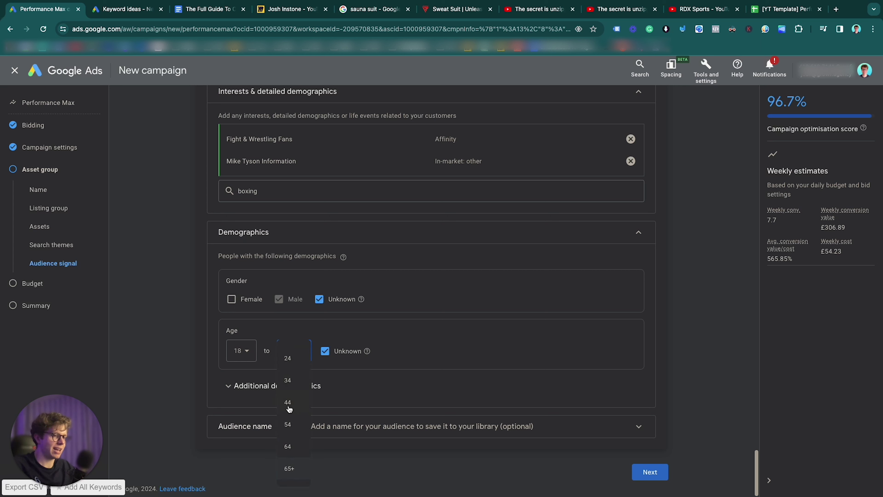
{"action": "left_click", "coordinate": [290, 425]}
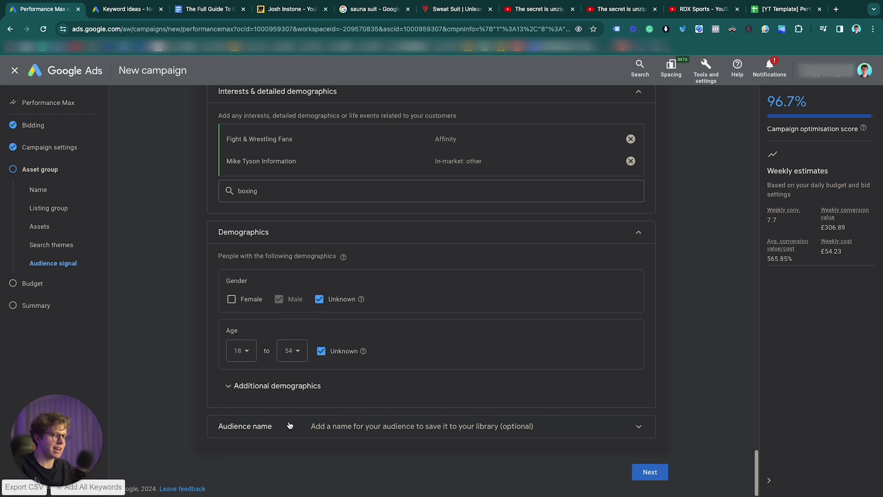
Finish the asset group with default additional demographics and no audience name, and accept the recommended £7.75 average daily budget
{"action": "left_click", "coordinate": [245, 391]}
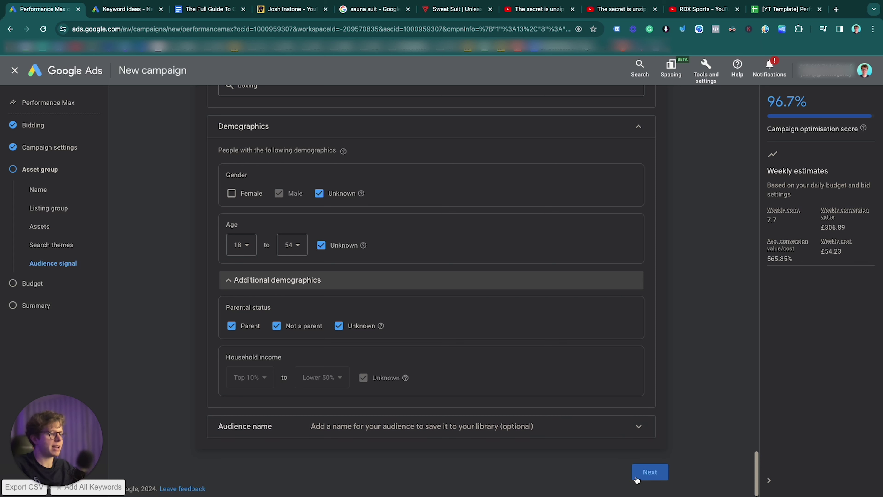
{"action": "left_click", "coordinate": [575, 431]}
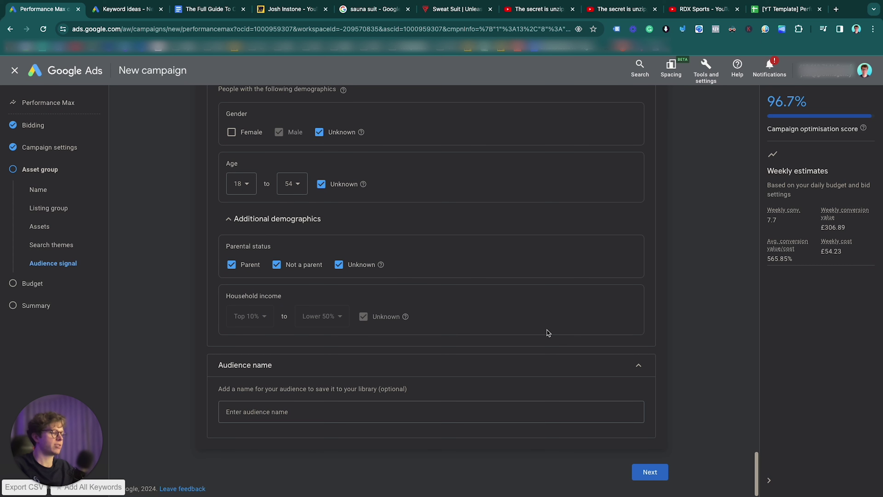
{"action": "left_click", "coordinate": [648, 472]}
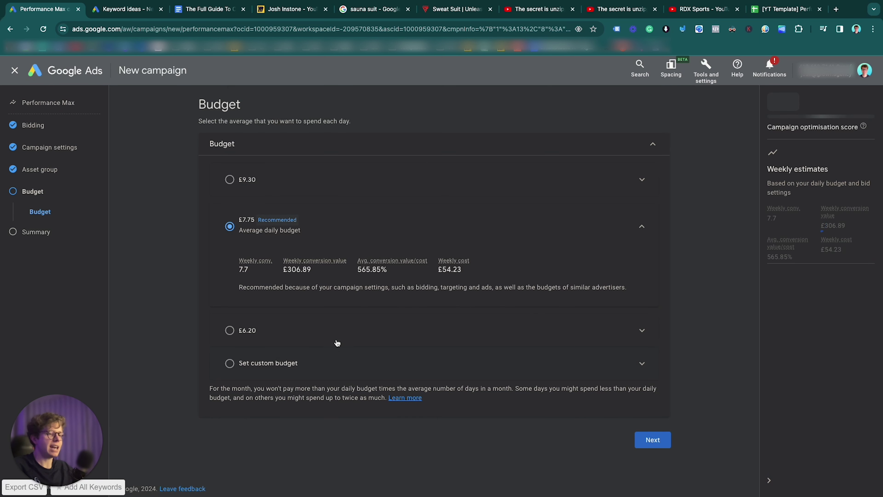
{"action": "mouse_move", "coordinate": [658, 495]}
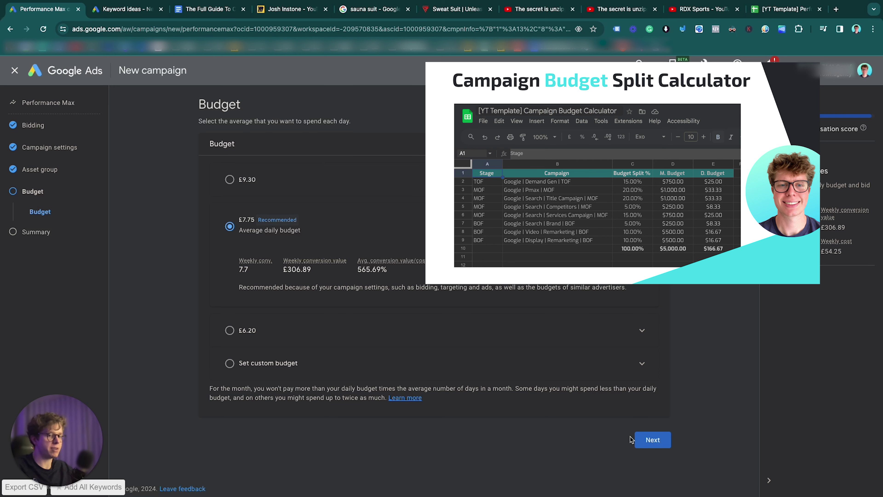
{"action": "left_click", "coordinate": [650, 439]}
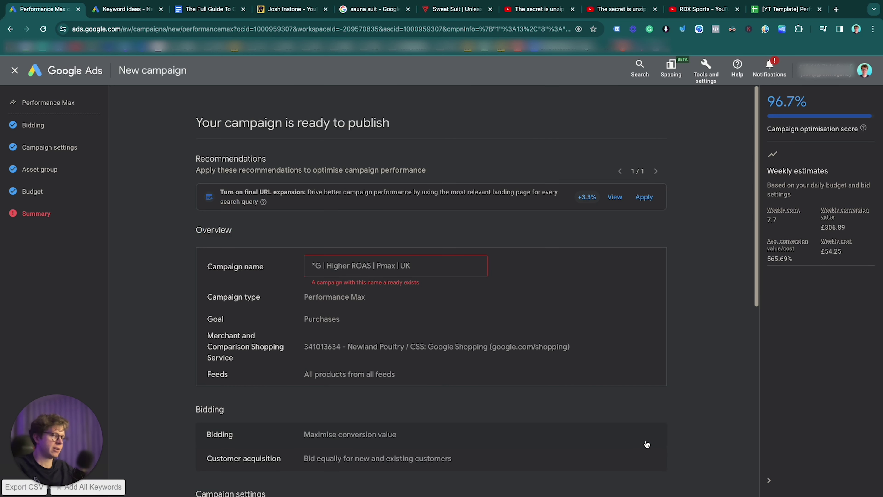
Rename the campaign as "*G | Higher ROAS | Pmax | UK 1" in the summary
{"action": "left_click", "coordinate": [425, 265]}
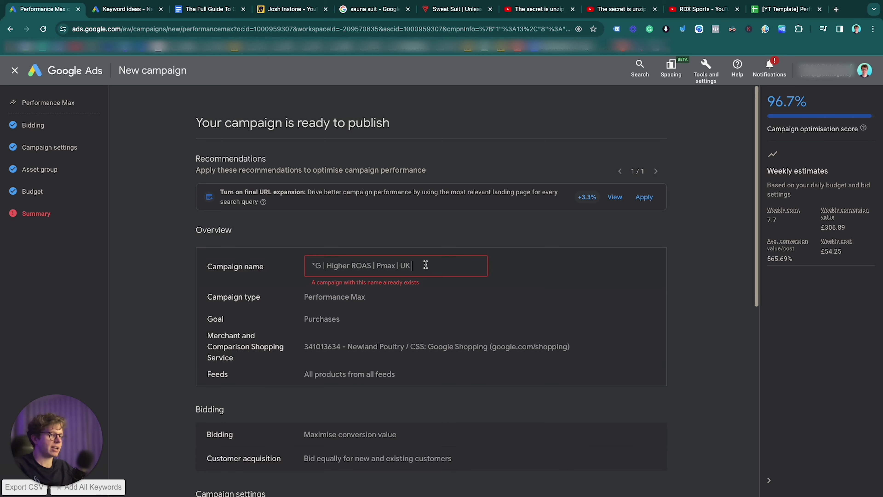
{"action": "type", "text": "1"}
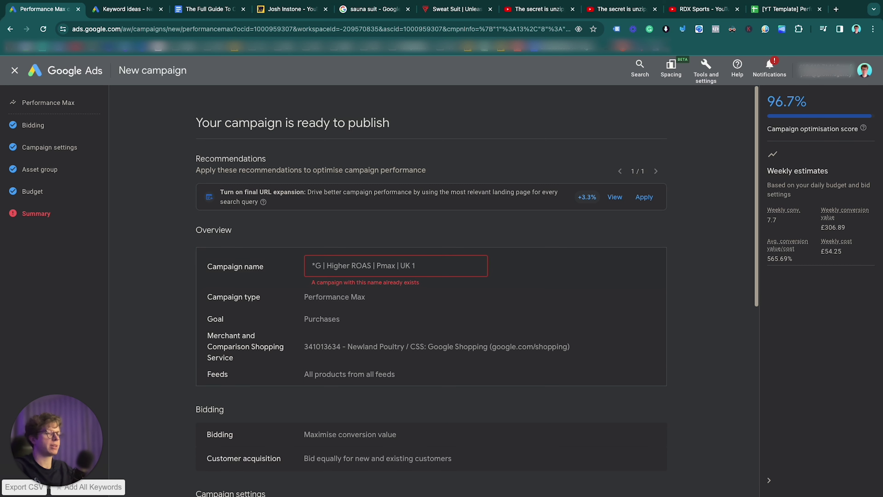
{"action": "left_click", "coordinate": [520, 285]}
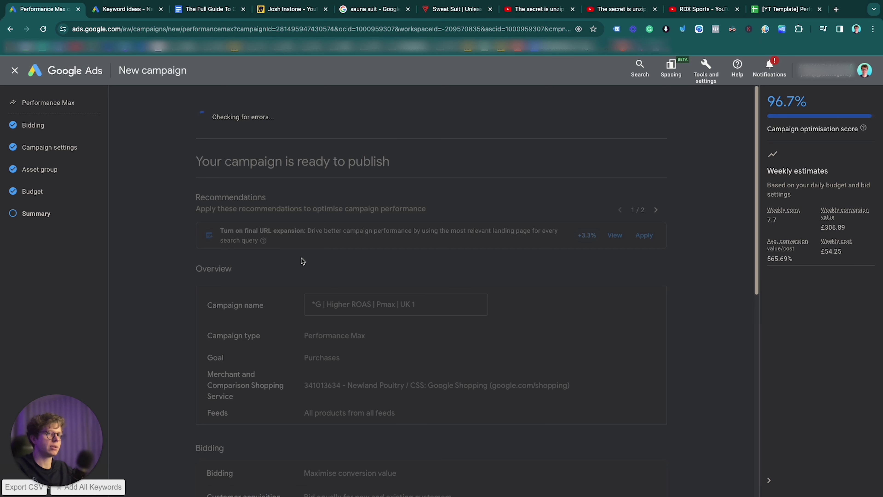
Publish the Performance Max campaign and hide the alert banner on its overview page
{"action": "scroll", "coordinate": [302, 261], "scroll_direction": "down", "scroll_amount": 8}
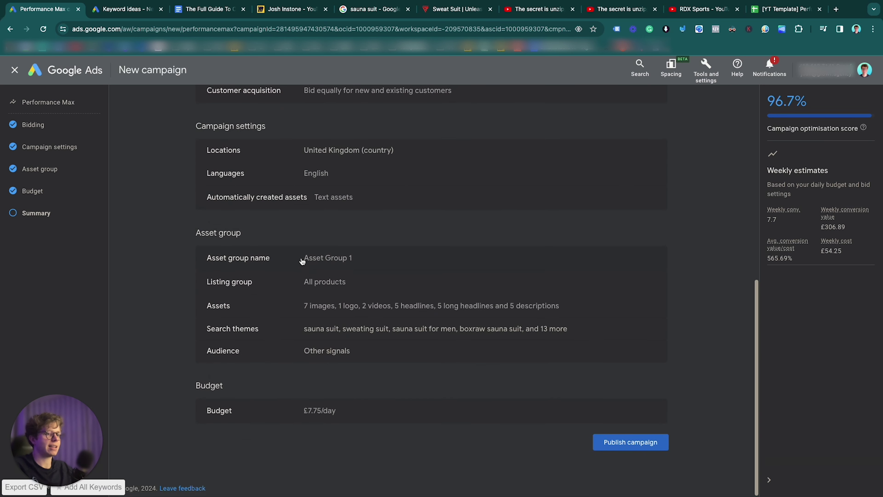
{"action": "left_click", "coordinate": [624, 449]}
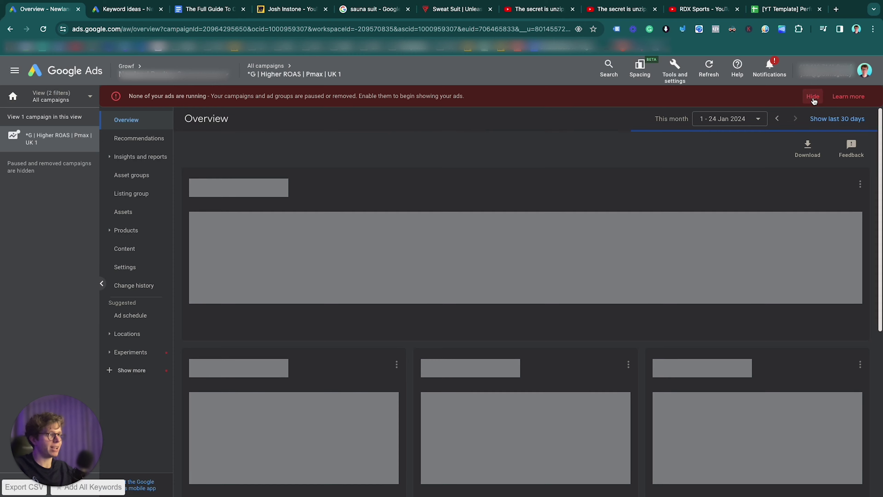
{"action": "left_click", "coordinate": [814, 98]}
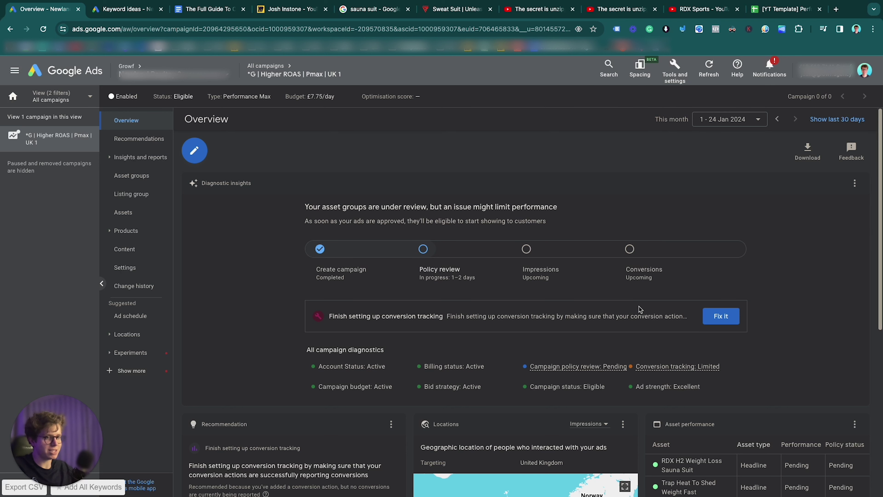
Open the campaign's asset groups and look at the actions available for Asset Group 1
{"action": "left_click", "coordinate": [140, 180]}
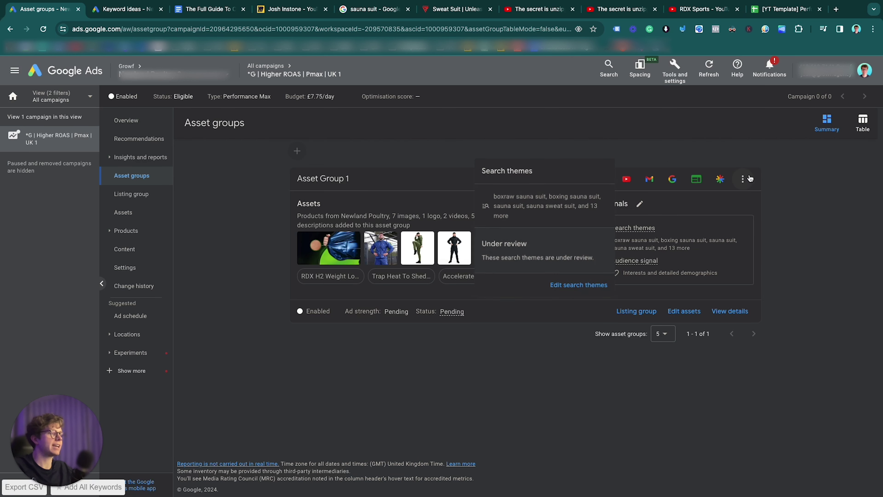
{"action": "left_click", "coordinate": [745, 181]}
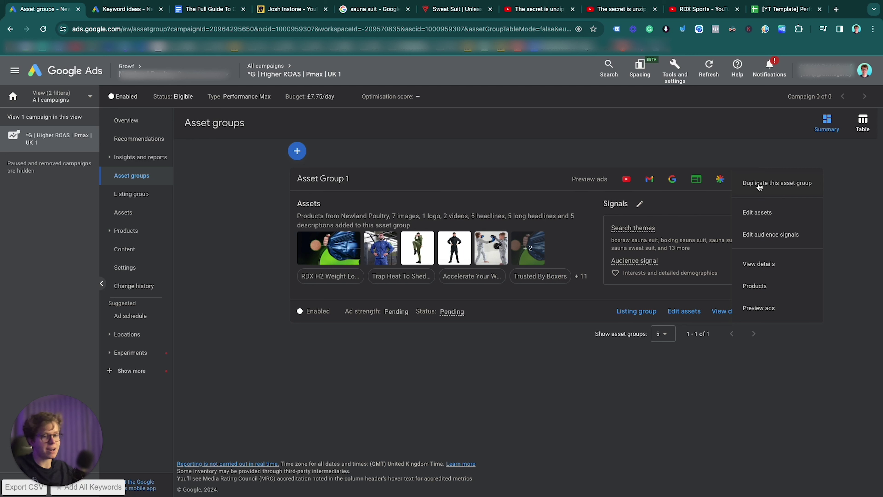
{"action": "left_click", "coordinate": [831, 210]}
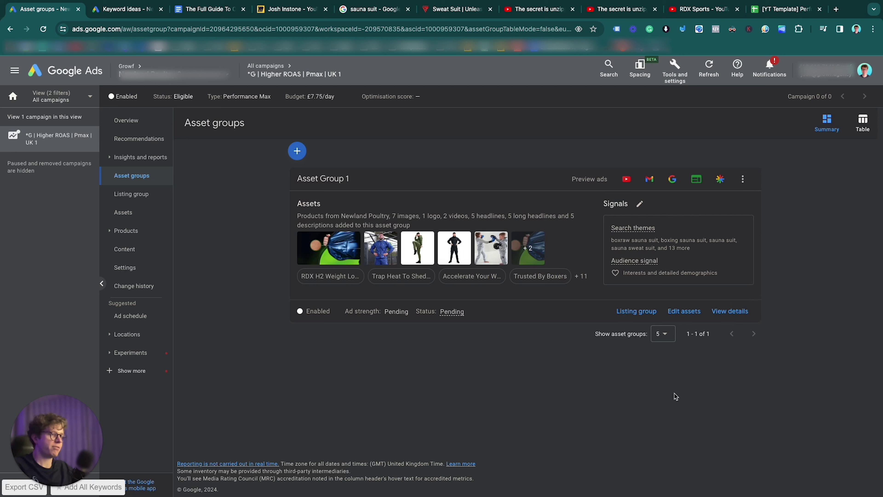
Open Asset Group 1's listing group and set All products to be subdivided by Item ID
{"action": "left_click", "coordinate": [634, 313]}
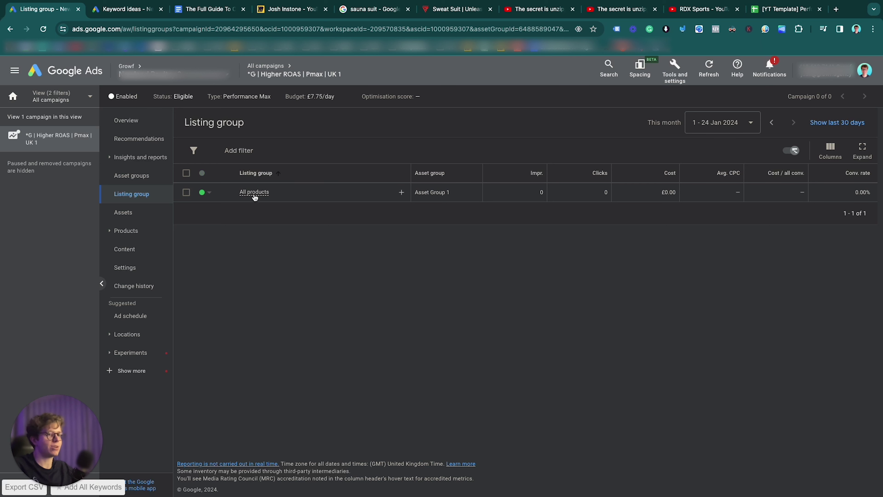
{"action": "mouse_move", "coordinate": [254, 198]}
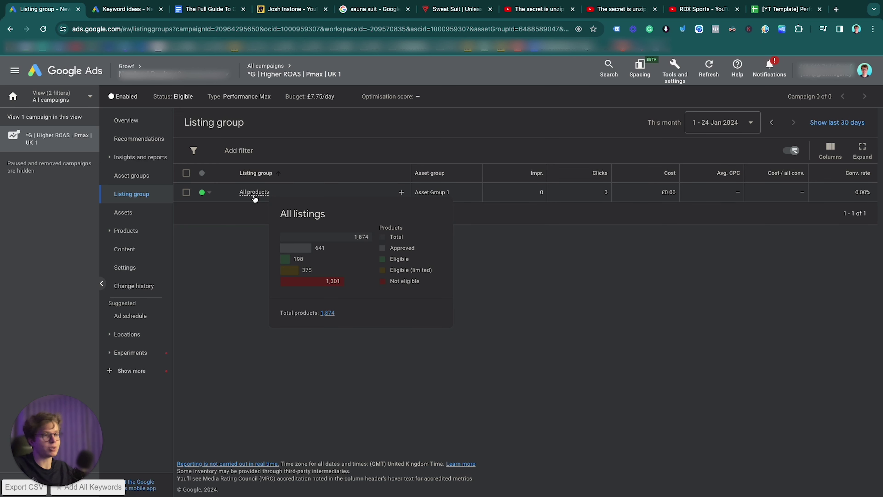
{"action": "left_click", "coordinate": [402, 197]}
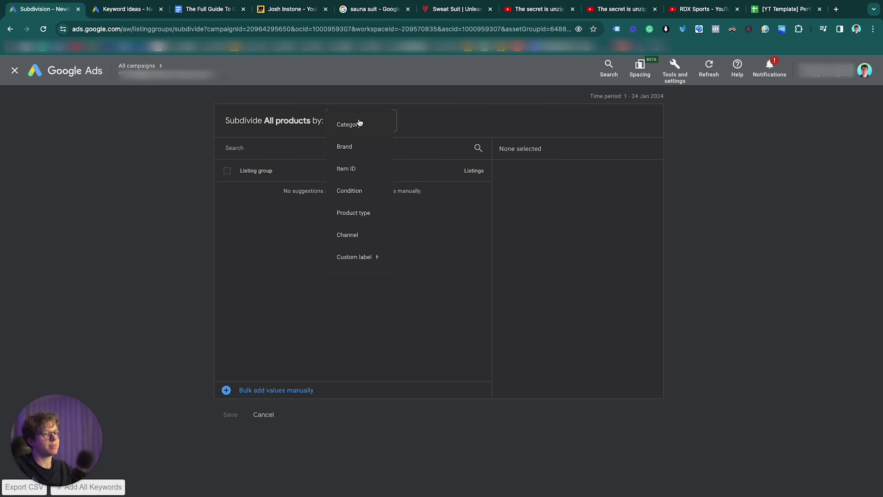
{"action": "left_click", "coordinate": [354, 169]}
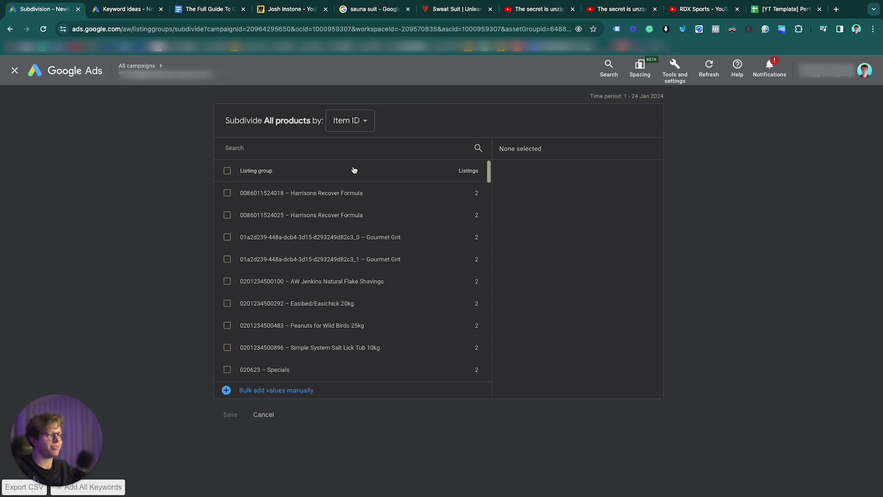
{"action": "left_click", "coordinate": [348, 127]}
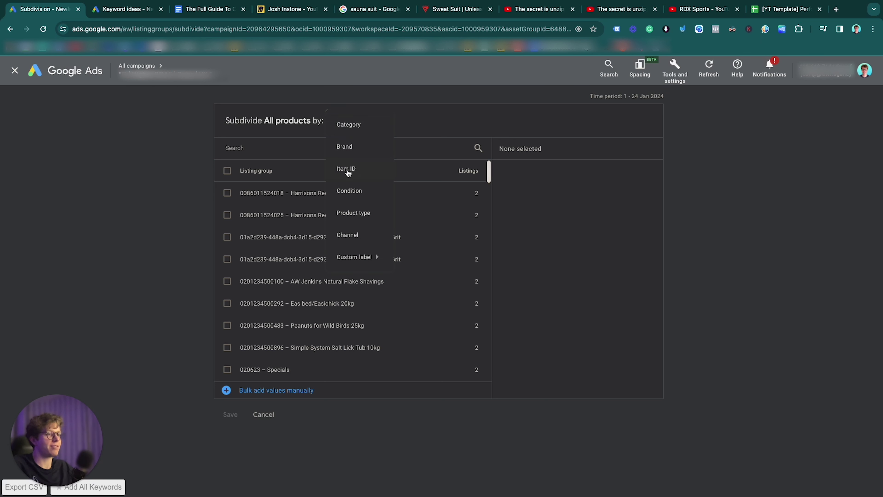
{"action": "left_click", "coordinate": [347, 172]}
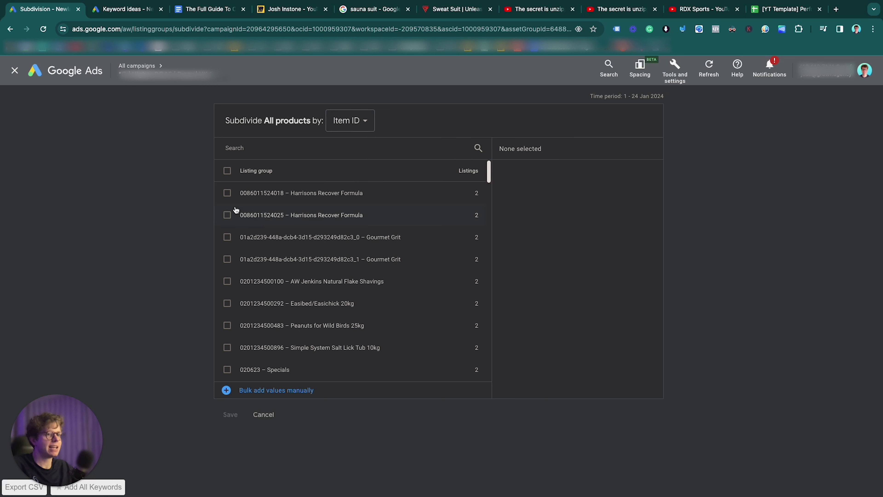
{"action": "left_click", "coordinate": [227, 193]}
{"action": "left_click", "coordinate": [227, 215]}
{"action": "left_click", "coordinate": [227, 238]}
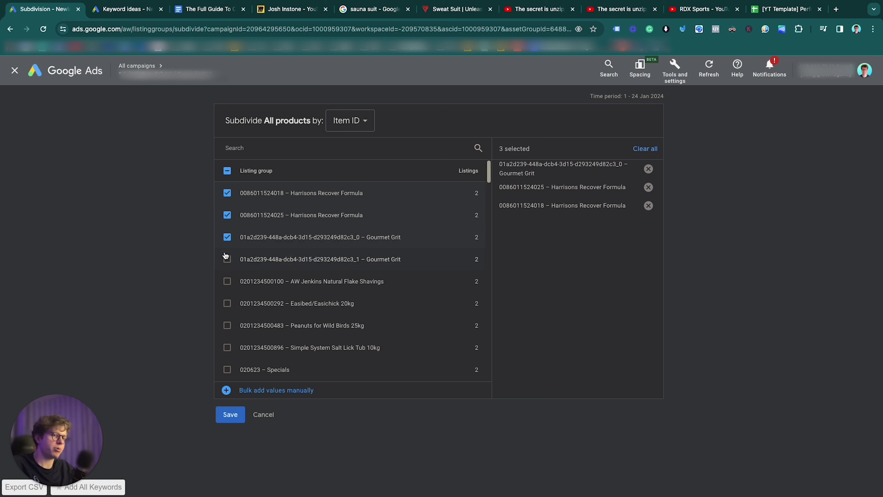
{"action": "left_click", "coordinate": [227, 259]}
{"action": "left_click", "coordinate": [227, 282]}
{"action": "left_click", "coordinate": [226, 303]}
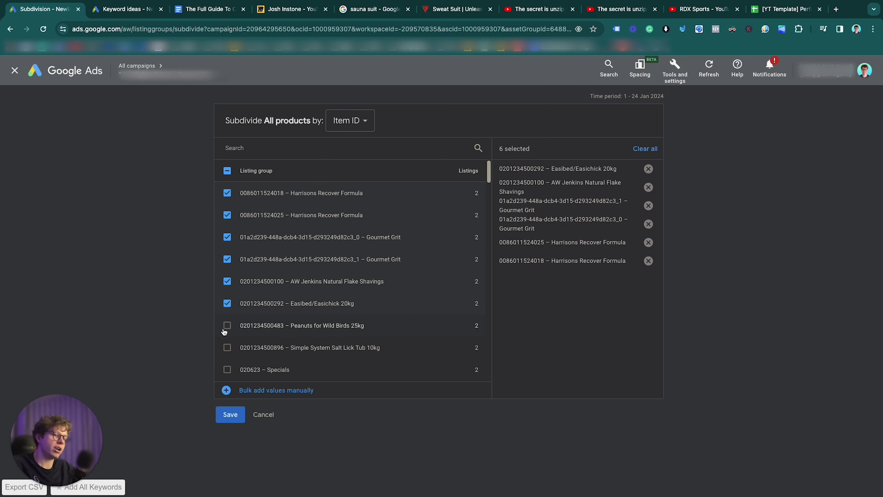
{"action": "left_click", "coordinate": [227, 325]}
{"action": "left_click", "coordinate": [226, 348]}
{"action": "scroll", "coordinate": [226, 340], "scroll_direction": "down", "scroll_amount": 1}
{"action": "left_click", "coordinate": [227, 329]}
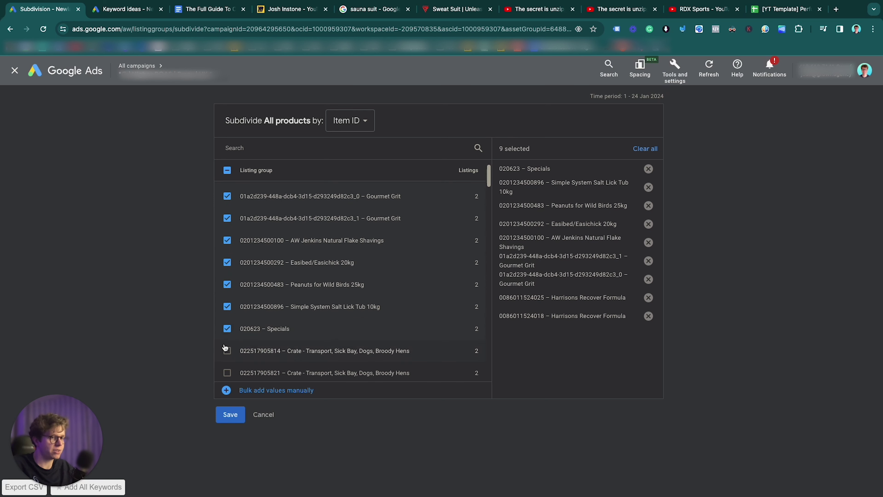
{"action": "left_click", "coordinate": [227, 350]}
{"action": "scroll", "coordinate": [227, 349], "scroll_direction": "down", "scroll_amount": 1}
{"action": "left_click", "coordinate": [228, 322]}
{"action": "left_click", "coordinate": [227, 344]}
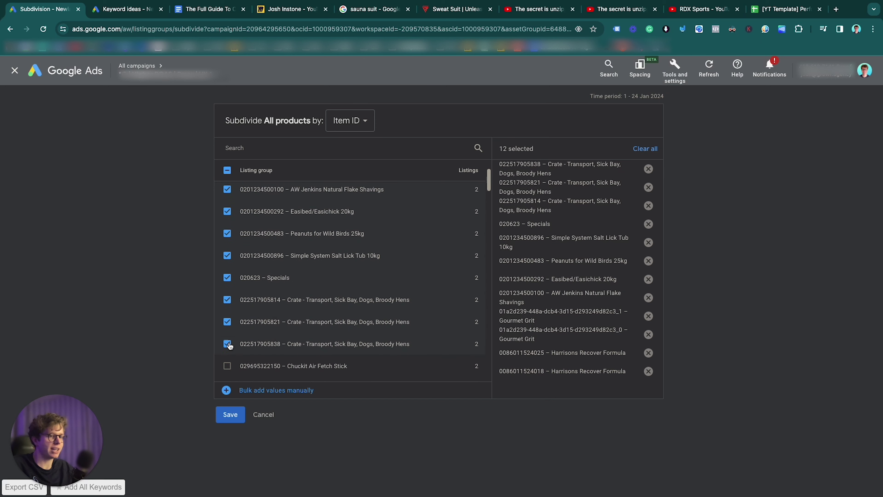
{"action": "scroll", "coordinate": [227, 343], "scroll_direction": "down", "scroll_amount": 1}
{"action": "left_click", "coordinate": [227, 312]}
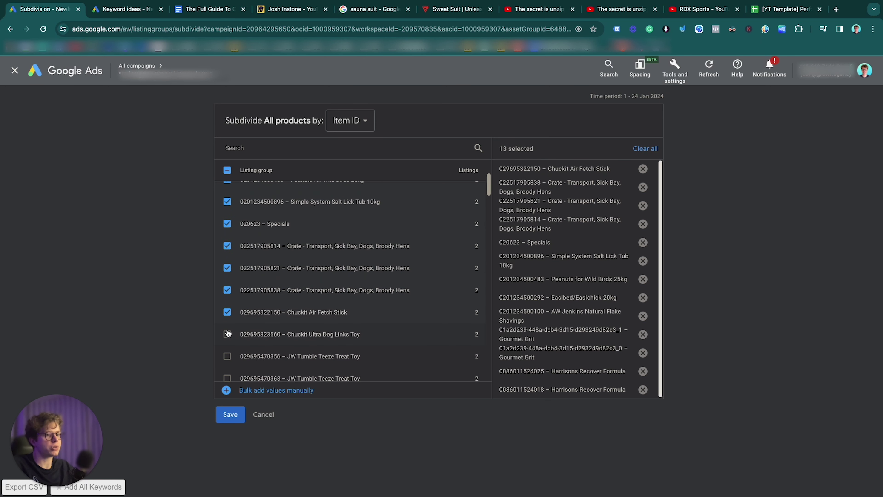
{"action": "left_click", "coordinate": [227, 334]}
{"action": "left_click", "coordinate": [227, 355]}
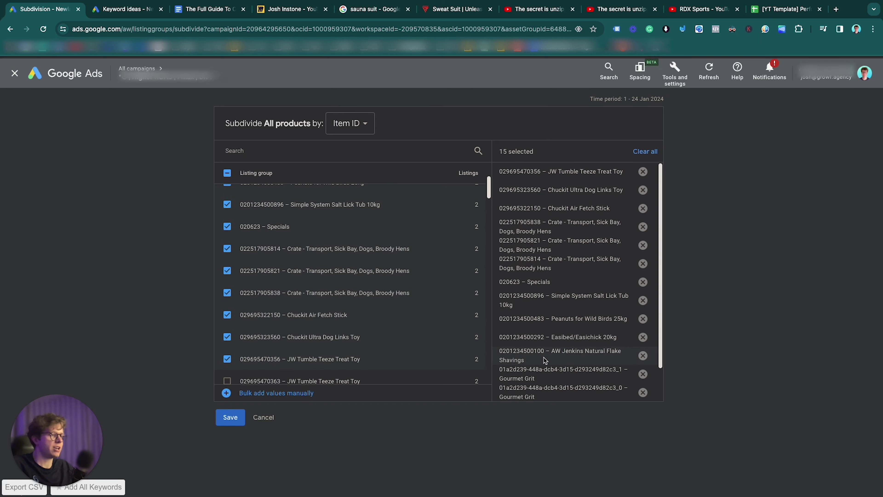
{"action": "scroll", "coordinate": [544, 361], "scroll_direction": "down", "scroll_amount": 1}
{"action": "scroll", "coordinate": [562, 361], "scroll_direction": "up", "scroll_amount": 1}
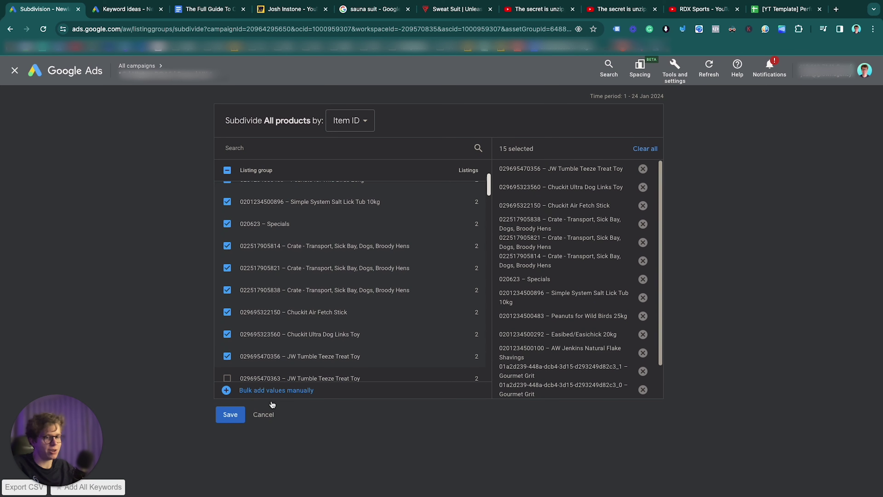
{"action": "left_click", "coordinate": [230, 413]}
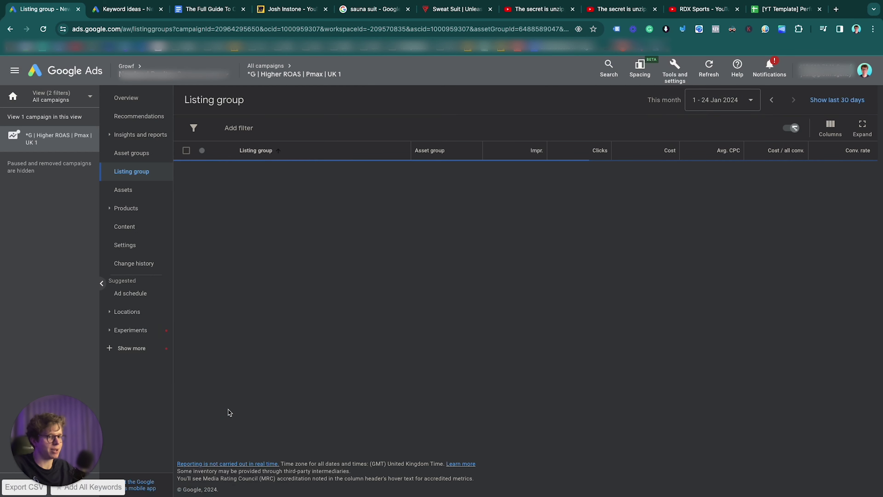
Expand All products in the listing group and review its item IDs down to "Everything else in 'All products'"
{"action": "left_click", "coordinate": [231, 192]}
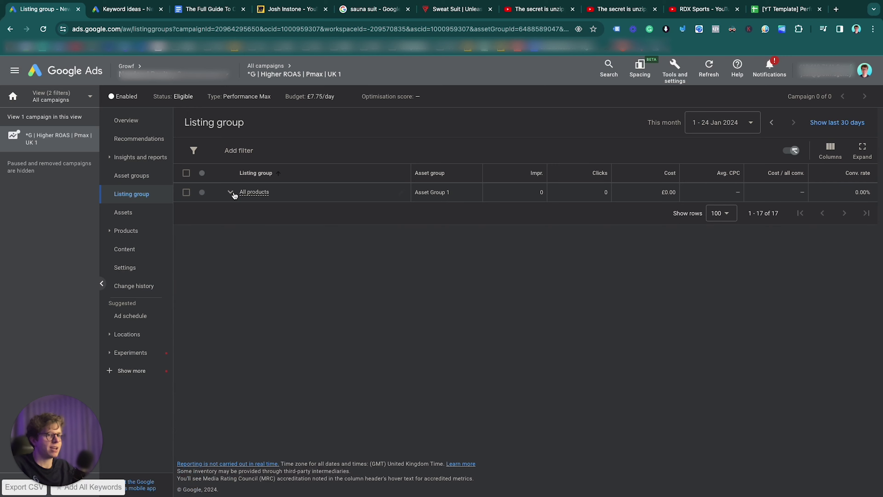
{"action": "left_click", "coordinate": [231, 192]}
{"action": "scroll", "coordinate": [339, 301], "scroll_direction": "down", "scroll_amount": 3}
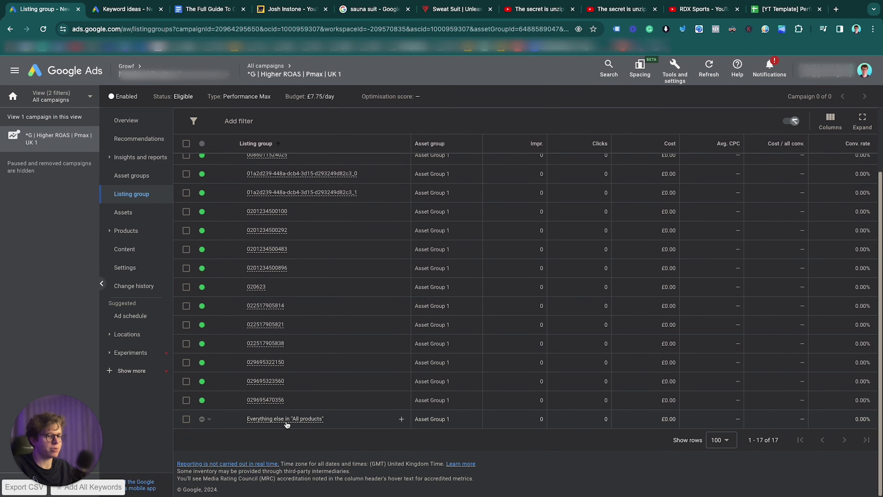
{"action": "mouse_move", "coordinate": [201, 419]}
{"action": "left_click", "coordinate": [343, 401]}
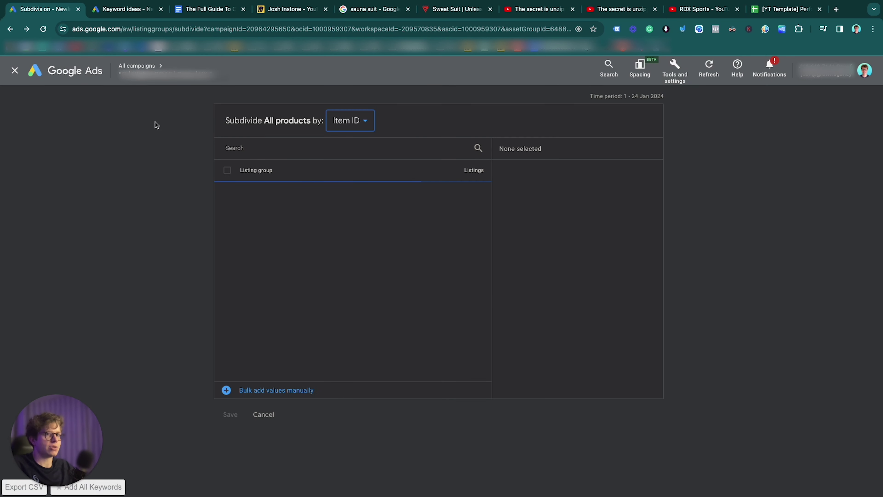
{"action": "left_click", "coordinate": [15, 71]}
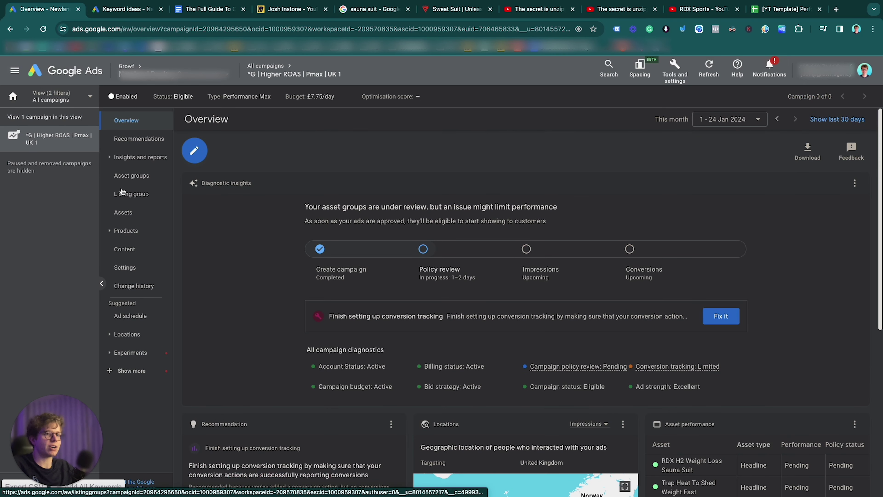
Duplicate Asset Group 1 as a new asset group and review its copied images, logos, videos, headlines and long headlines
{"action": "left_click", "coordinate": [136, 176]}
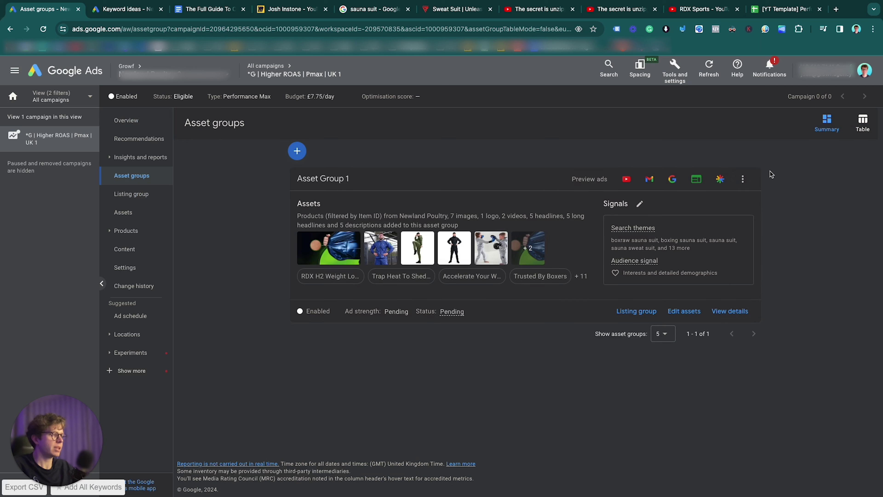
{"action": "left_click", "coordinate": [743, 178]}
{"action": "left_click", "coordinate": [754, 185]}
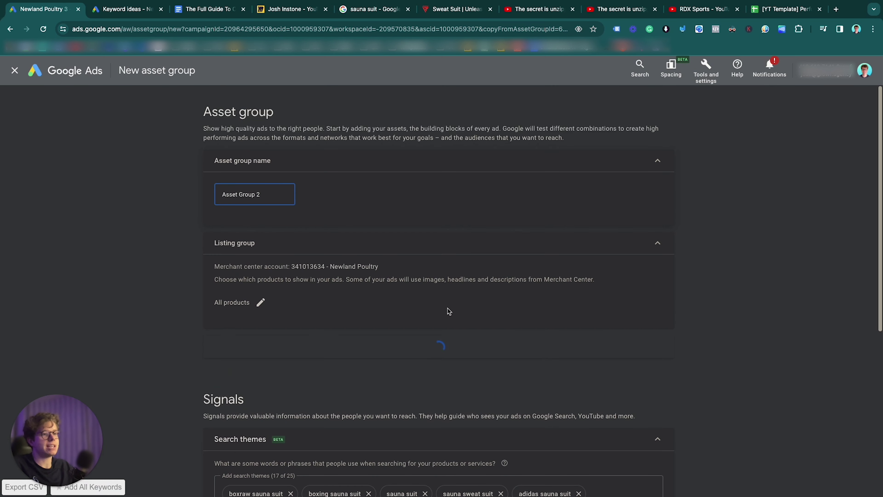
{"action": "scroll", "coordinate": [448, 311], "scroll_direction": "down", "scroll_amount": 8}
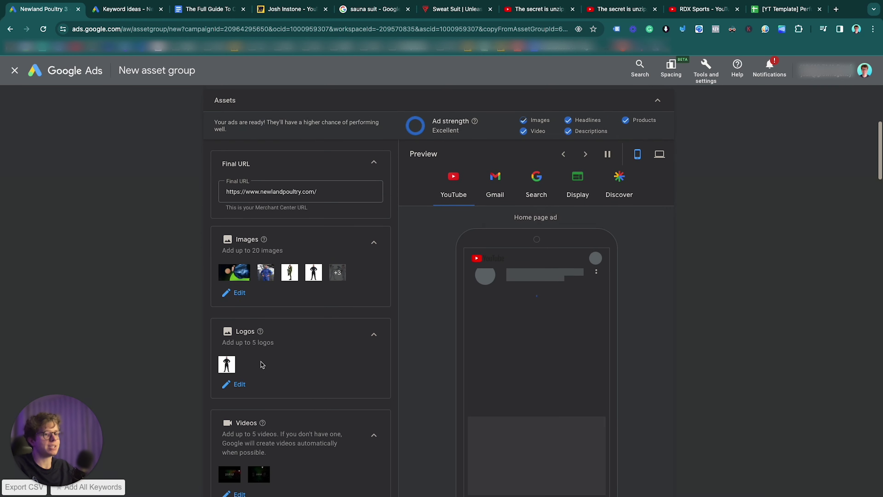
{"action": "scroll", "coordinate": [262, 364], "scroll_direction": "down", "scroll_amount": 8}
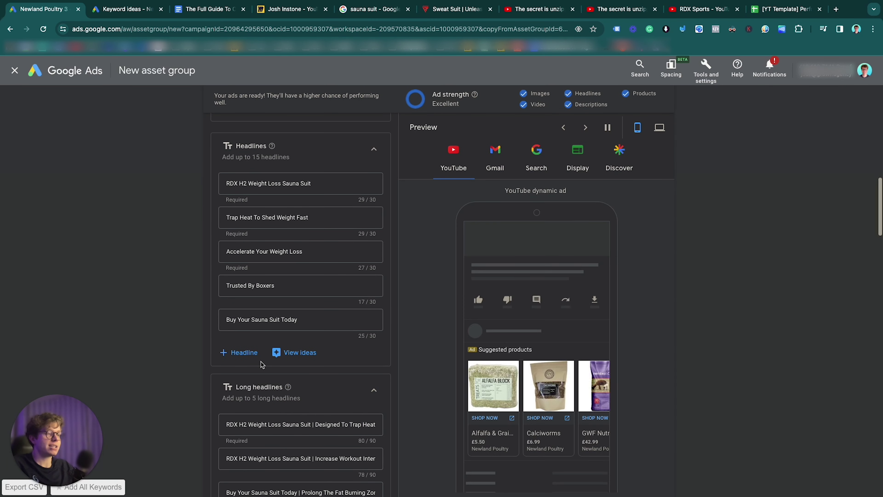
{"action": "scroll", "coordinate": [262, 364], "scroll_direction": "down", "scroll_amount": 4}
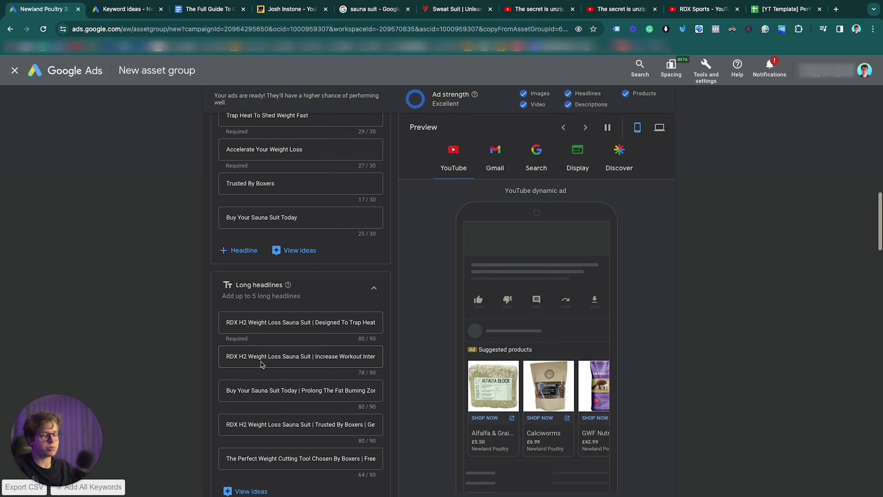